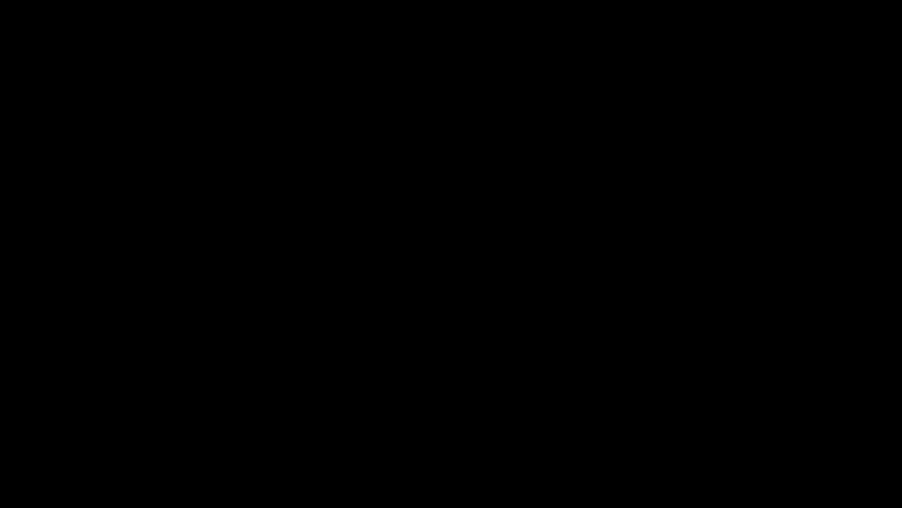
Step: Adjust the system volume up and then back down
key("XF86AudioRaiseVolume")
key("XF86AudioLowerVolume")
key("XF86AudioLowerVolume")
key("XF86AudioLowerVolume")
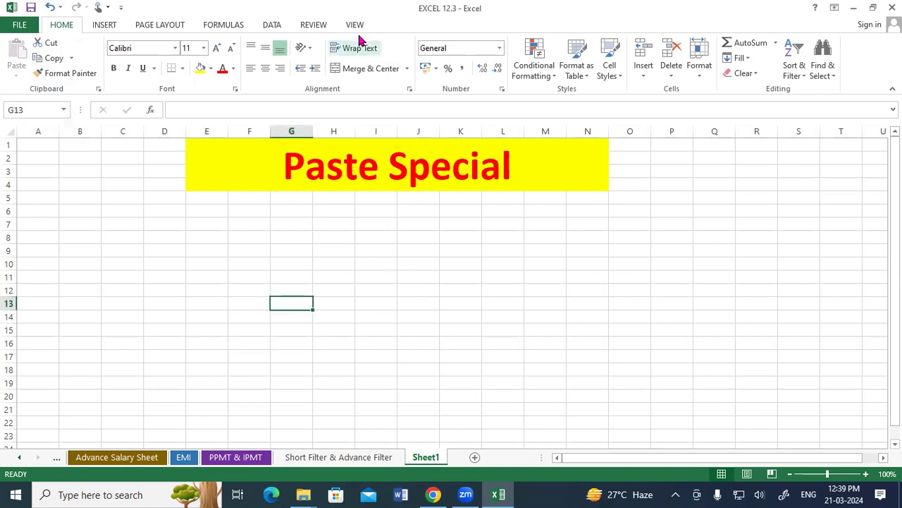
Step: Handwrite 'Copy' and 'paste' in red ink, underlining 'paste' and the Paste Special title
left_click_drag(400, 273, 430, 301)
left_click_drag(427, 279, 496, 285)
mouse_move(614, 220)
left_mouse_down()
mouse_move(633, 258)
mouse_move(633, 231)
mouse_move(678, 235)
mouse_move(698, 202)
mouse_move(699, 227)
mouse_move(714, 203)
left_mouse_up()
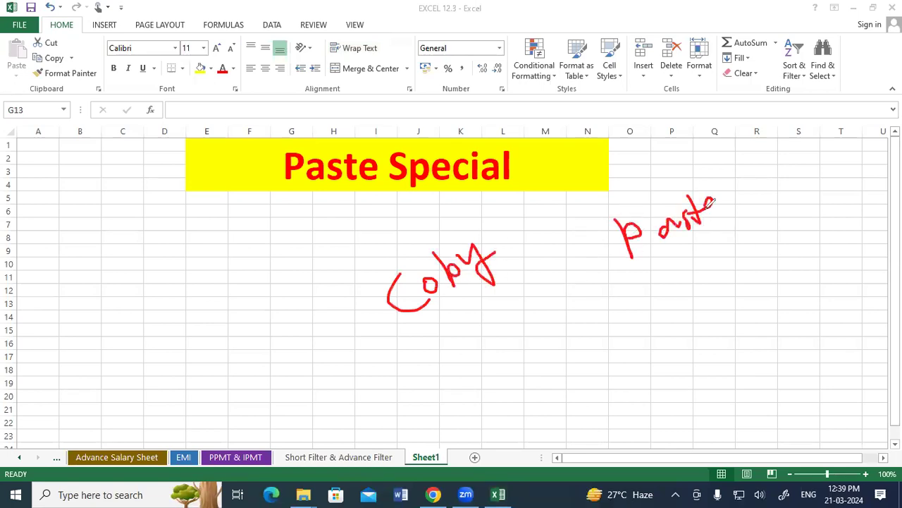
left_click_drag(607, 296, 732, 215)
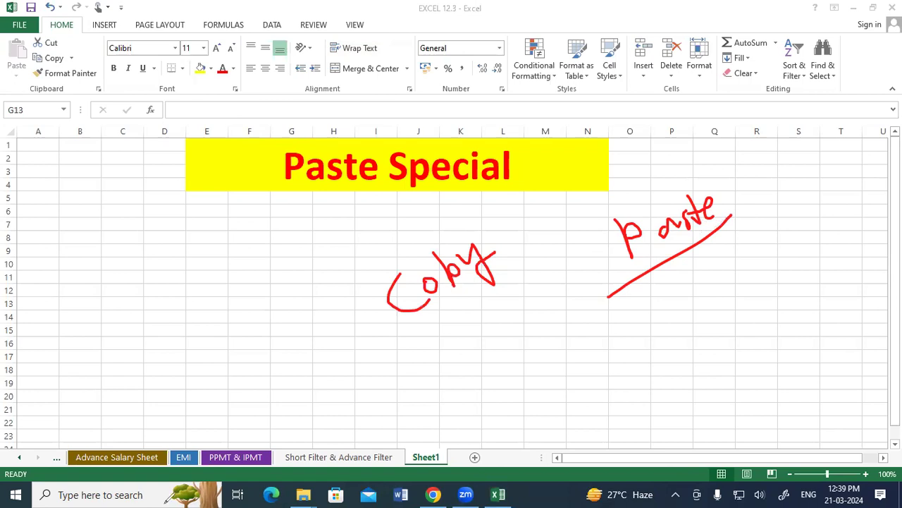
left_click_drag(289, 198, 526, 191)
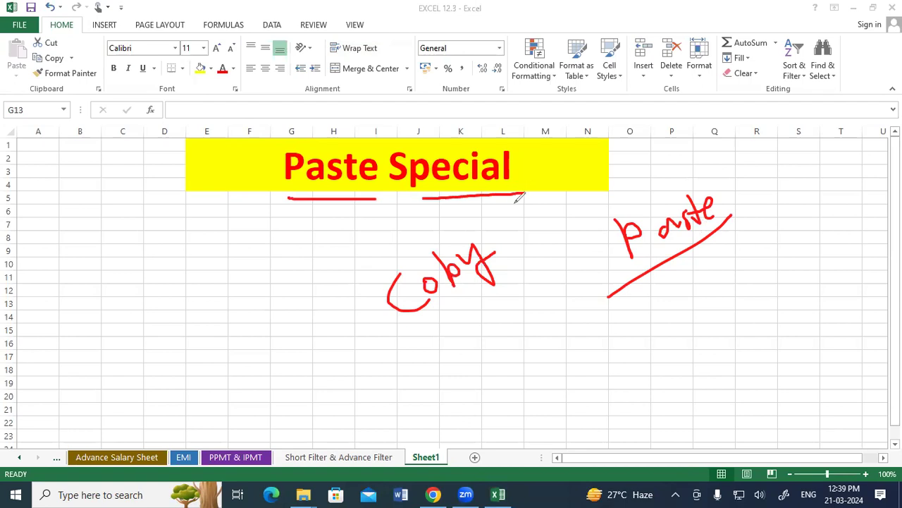
Step: Handwrite 'go to' and 'Paster' on the sheet and underline both
left_click_drag(769, 247, 829, 255)
mouse_move(825, 205)
left_mouse_down()
mouse_move(853, 245)
mouse_move(862, 212)
mouse_move(855, 234)
left_mouse_up()
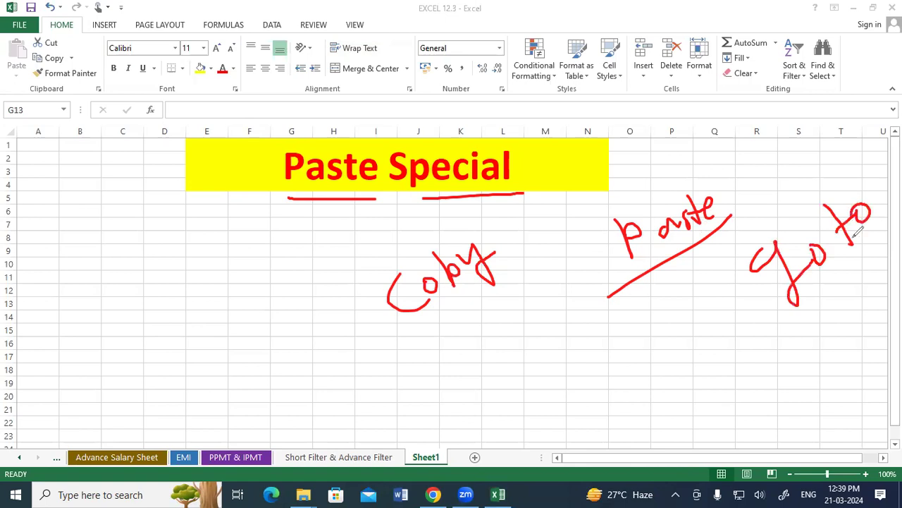
mouse_move(522, 384)
left_mouse_down()
mouse_move(525, 356)
mouse_move(567, 356)
left_mouse_up()
left_click_drag(578, 311, 602, 345)
left_click_drag(591, 331, 637, 310)
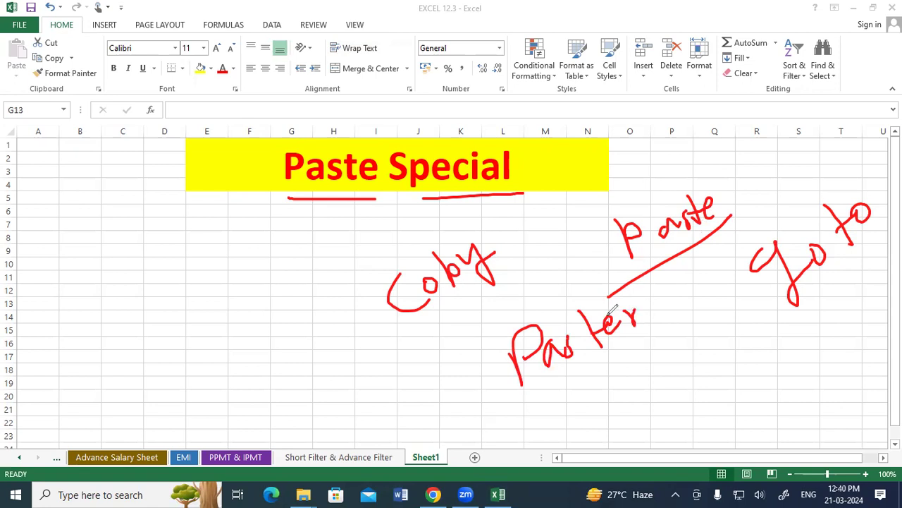
left_click_drag(537, 392, 649, 334)
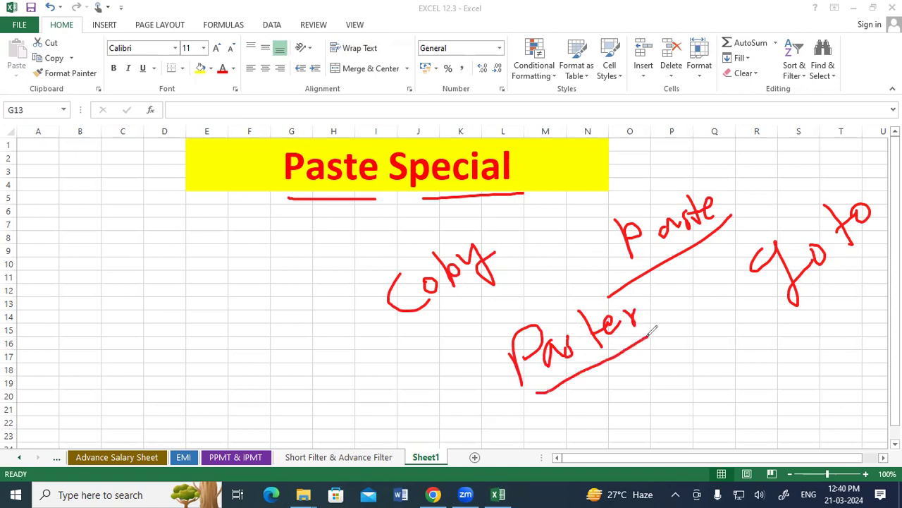
left_click_drag(812, 301, 881, 246)
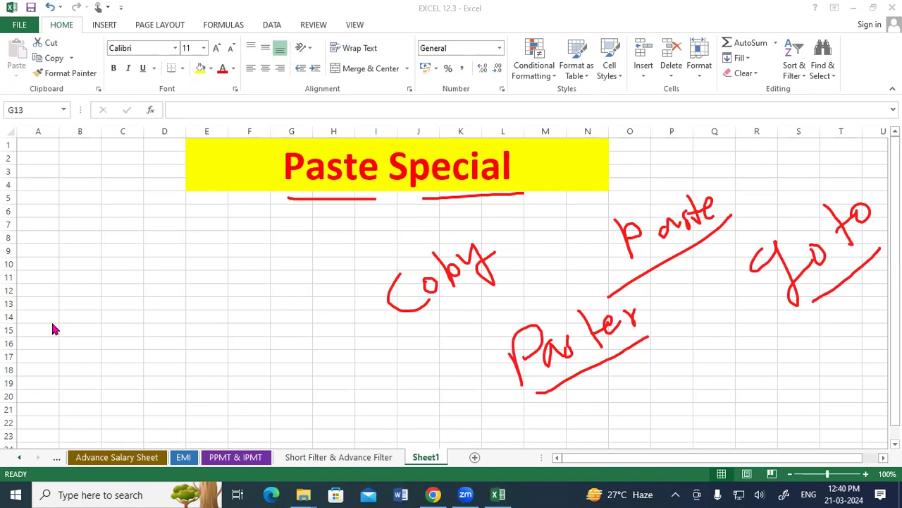
Step: Clear the ink and enter =RANDBETWEEN(20,60) in cell E7
key("Escape")
left_click(201, 258)
left_click(201, 226)
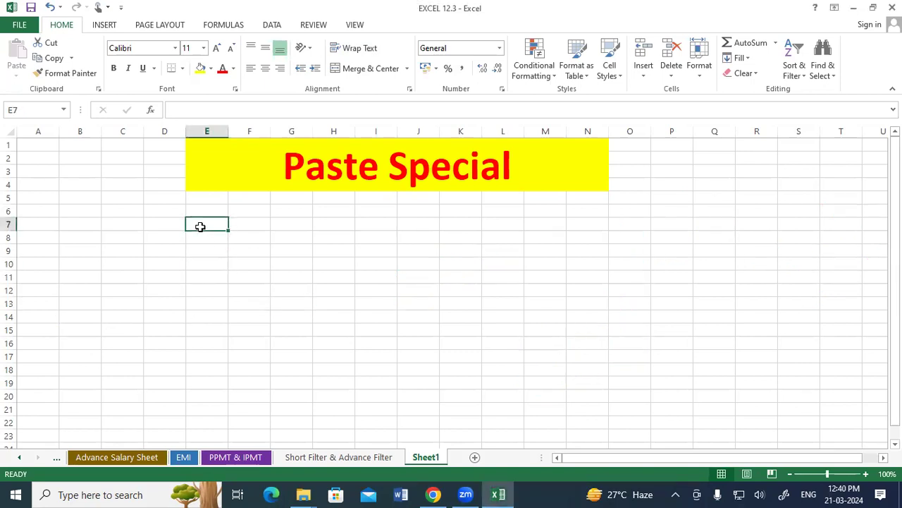
type("=rand")
key("Down")
key("Tab")
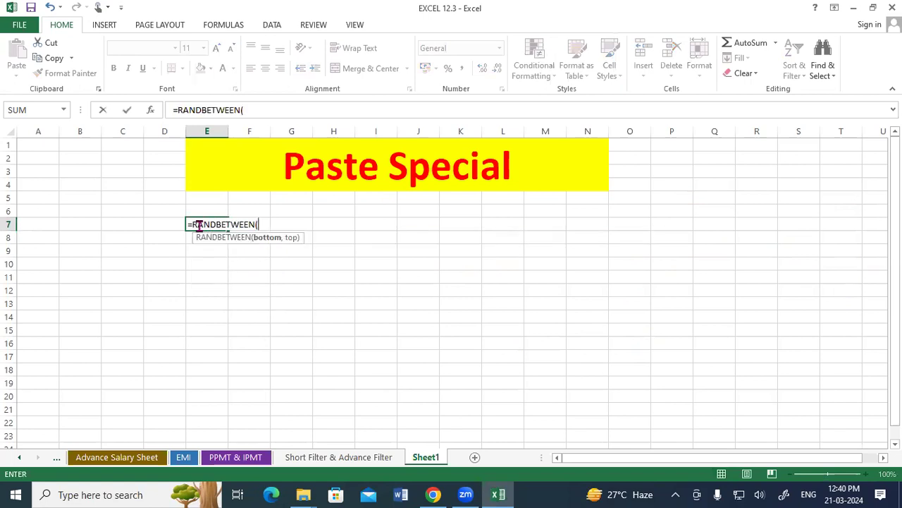
type(",")
type("0")
key("Return")
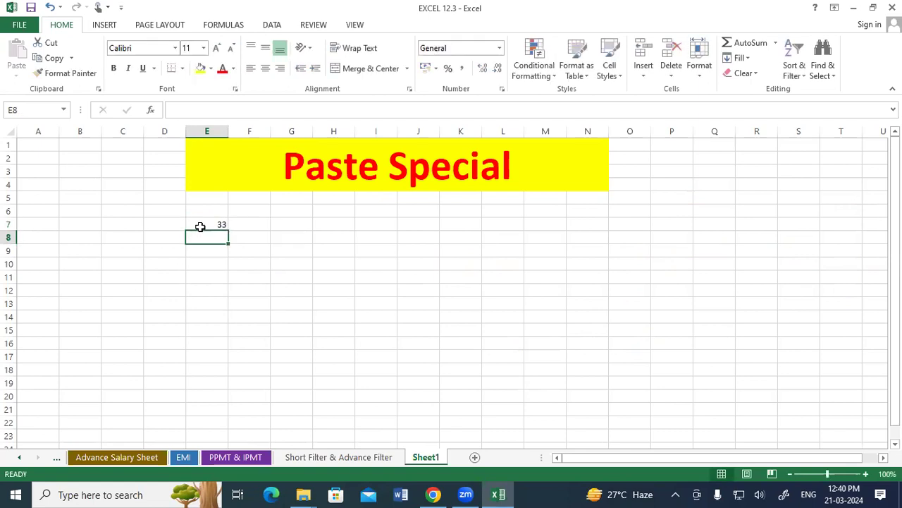
Step: Fill the E7 formula across E7:L16 and make the random numbers recalculate
left_click(201, 226)
mouse_move(228, 230)
left_mouse_down()
mouse_move(221, 359)
mouse_move(226, 347)
mouse_move(502, 339)
left_mouse_up()
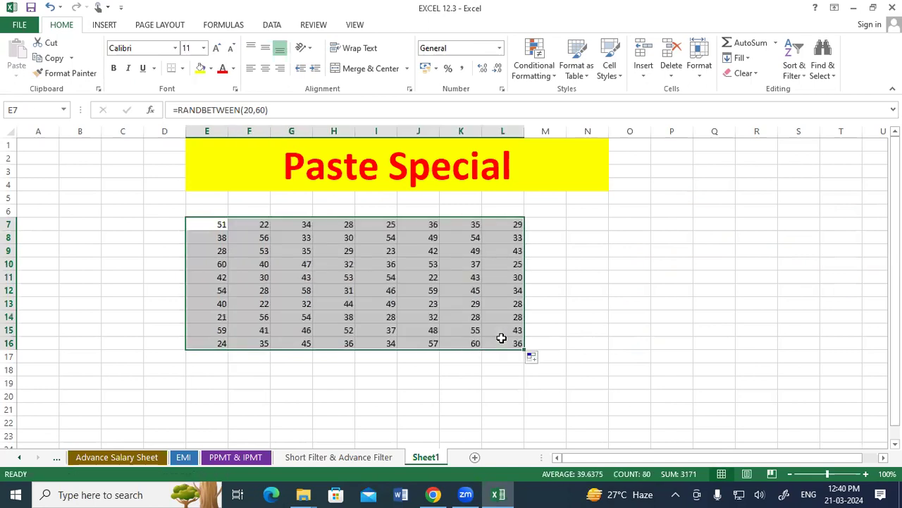
left_click(585, 302)
double_click(586, 276)
left_click(586, 345)
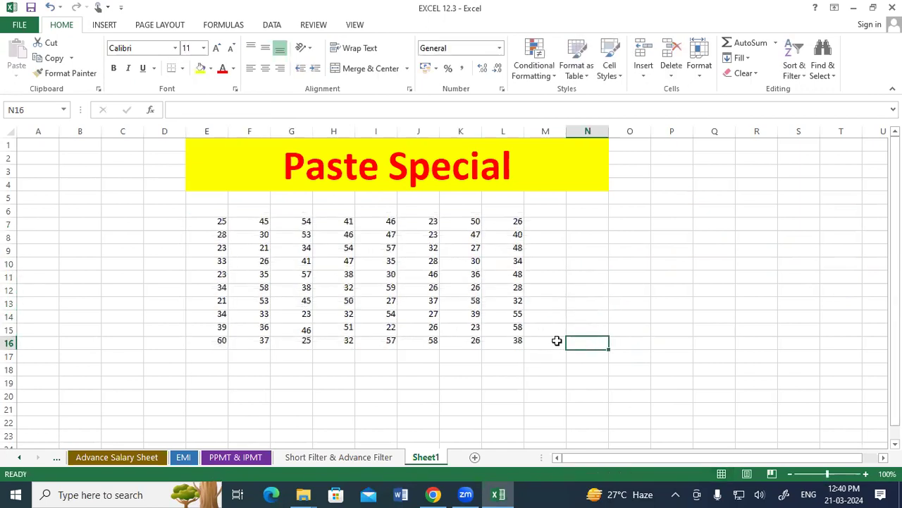
double_click(559, 266)
left_click(587, 316)
left_click(584, 252)
left_click(589, 318)
left_click(199, 223)
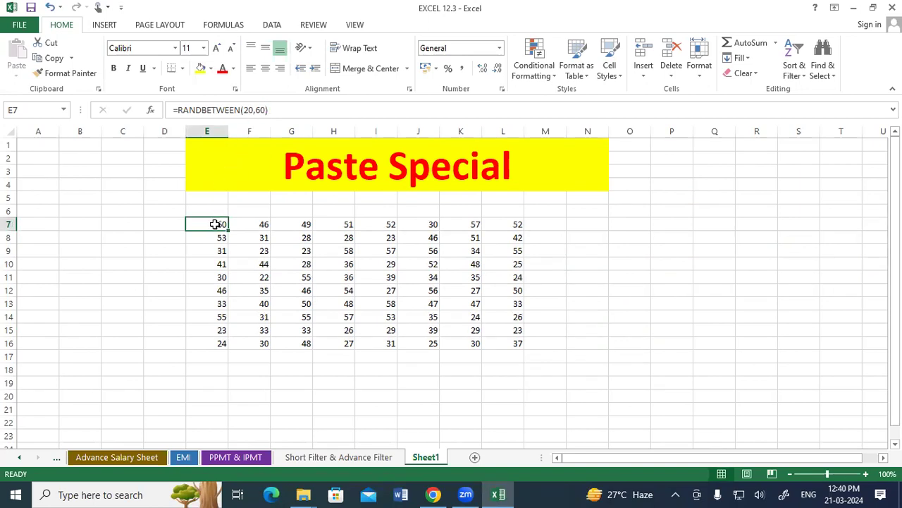
Step: Copy E7:L16 and paste it back onto itself with Paste Special set to Formulas
left_click_drag(218, 224, 506, 342)
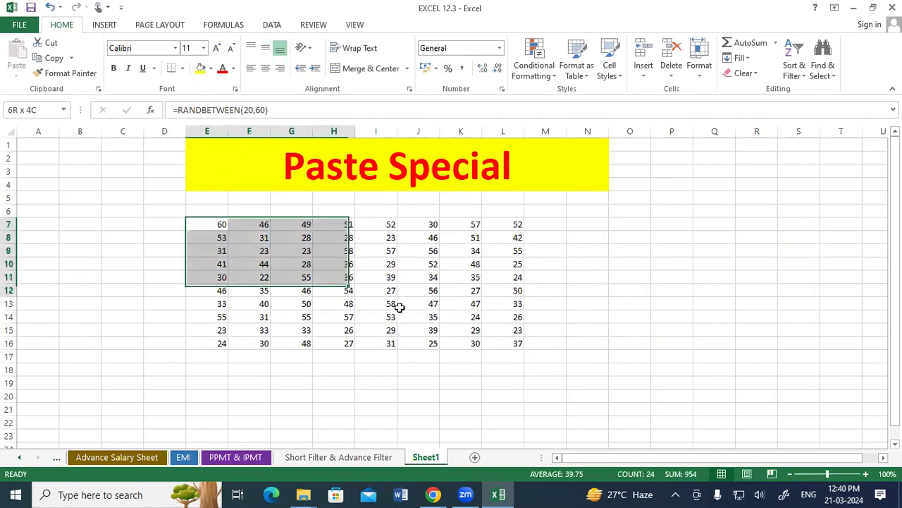
right_click(328, 272)
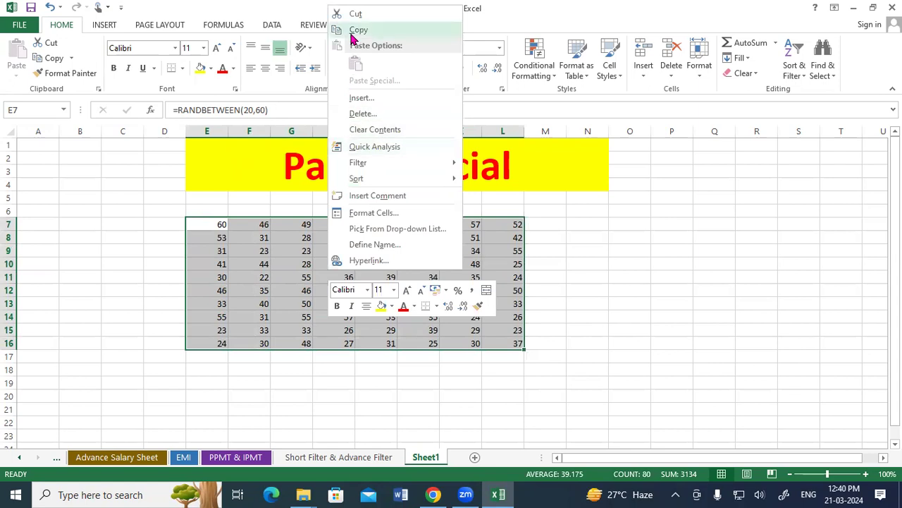
left_click(353, 31)
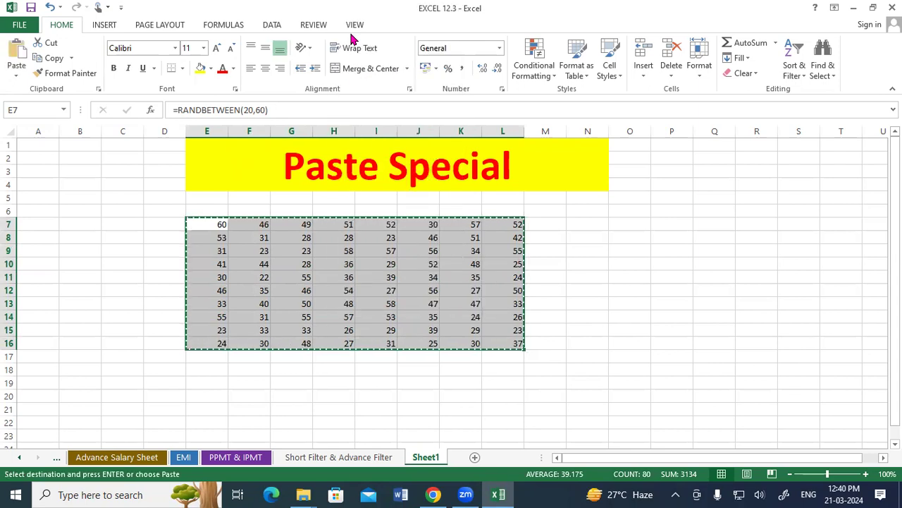
right_click(237, 282)
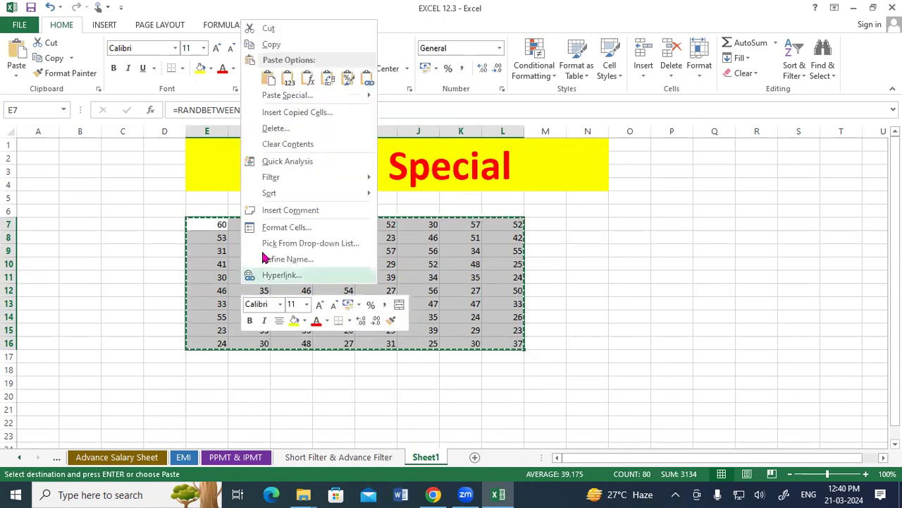
left_click(286, 95)
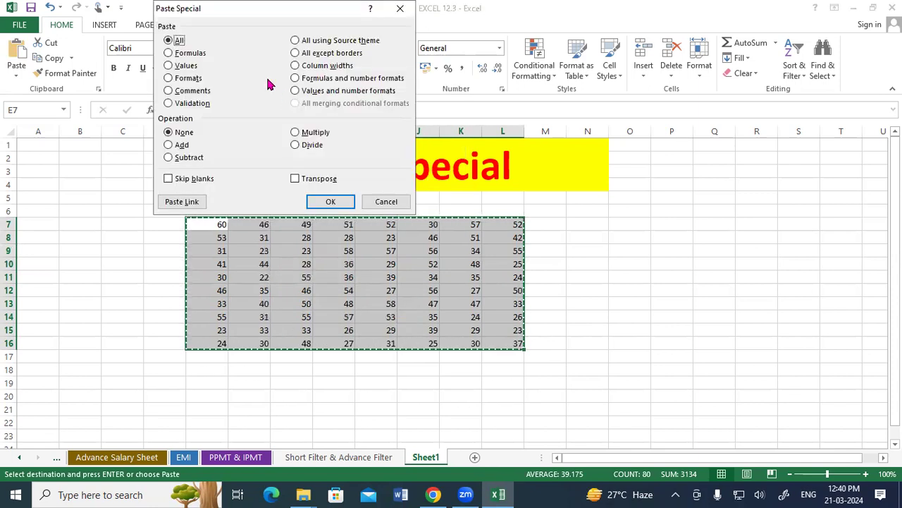
left_click_drag(187, 17, 521, 118)
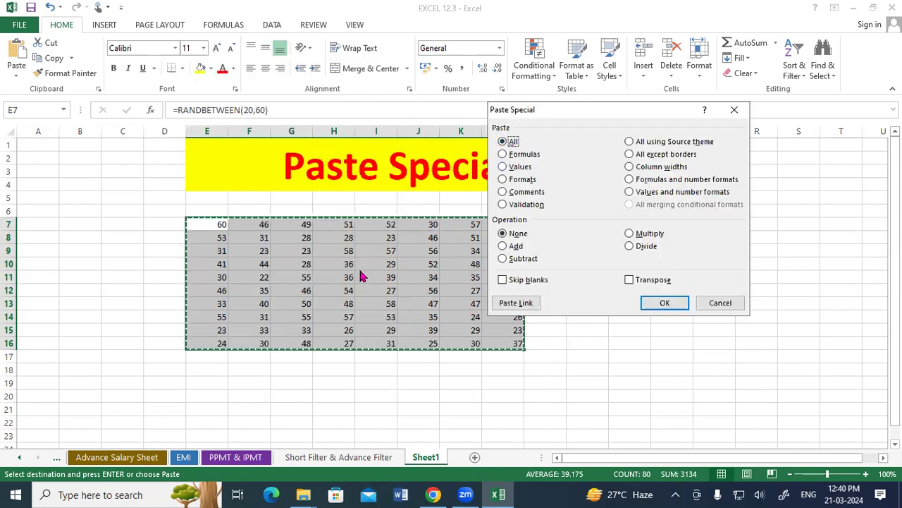
left_click(503, 154)
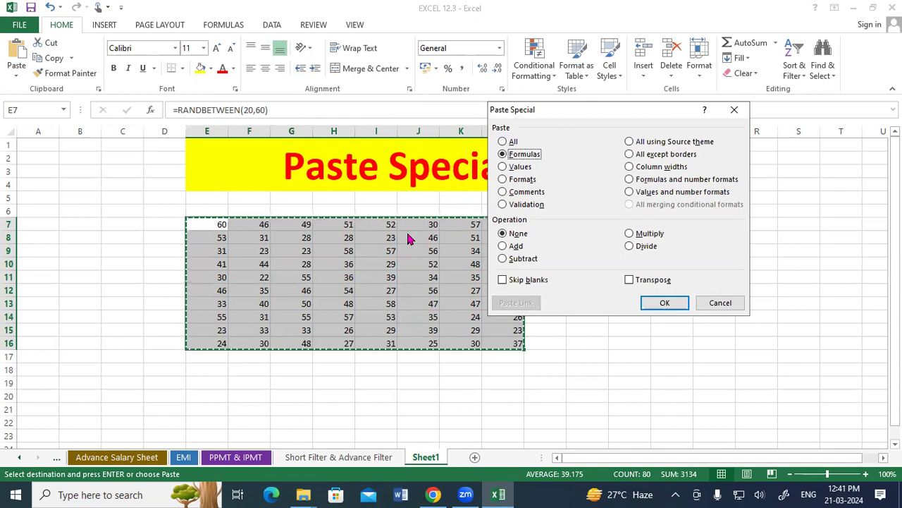
left_click(502, 167)
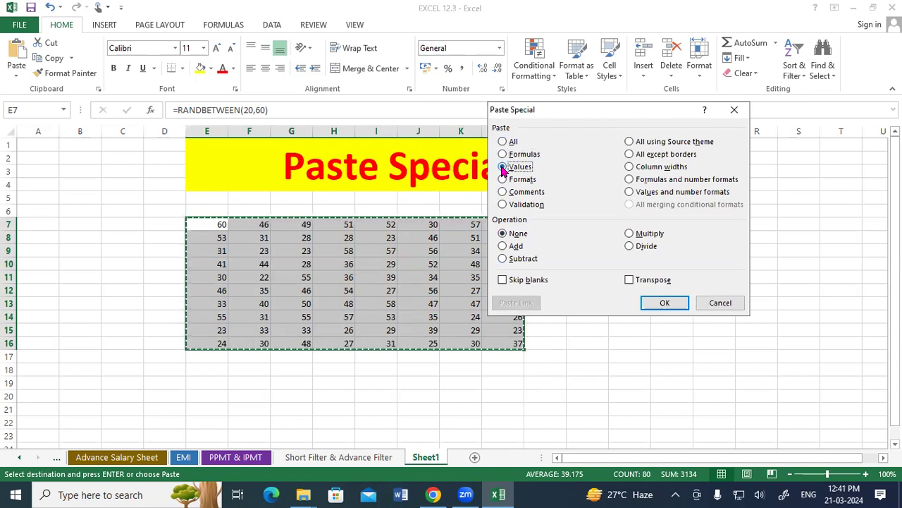
left_click(502, 154)
left_click(644, 301)
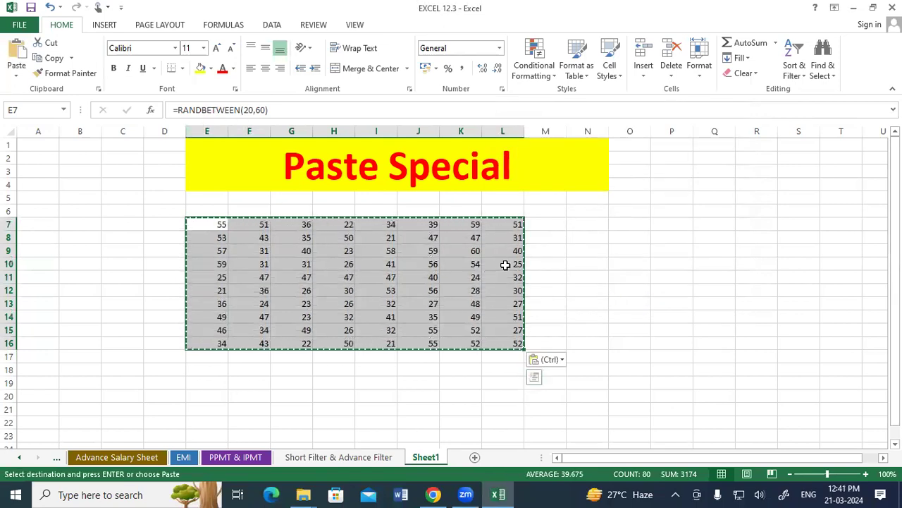
Step: Paste the copied grid back as Values so E7:L16 holds fixed numbers
right_click(413, 262)
left_click(444, 293)
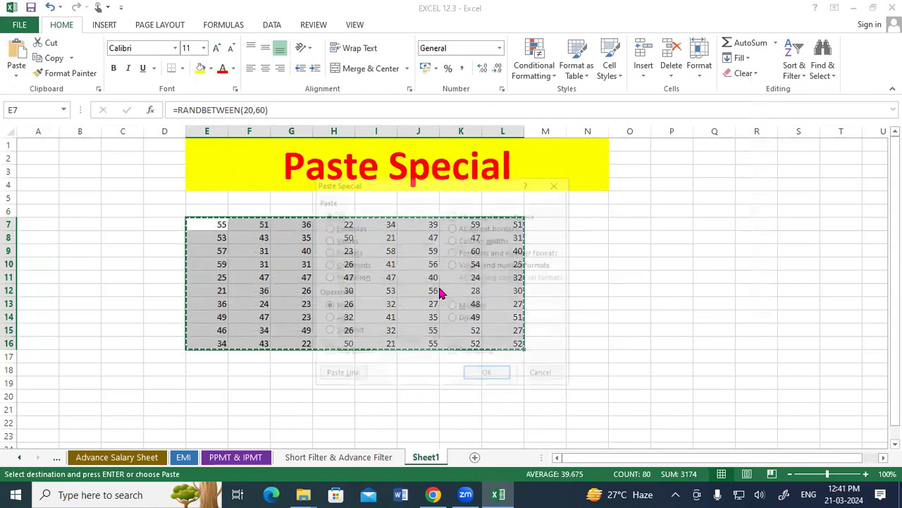
left_click(328, 240)
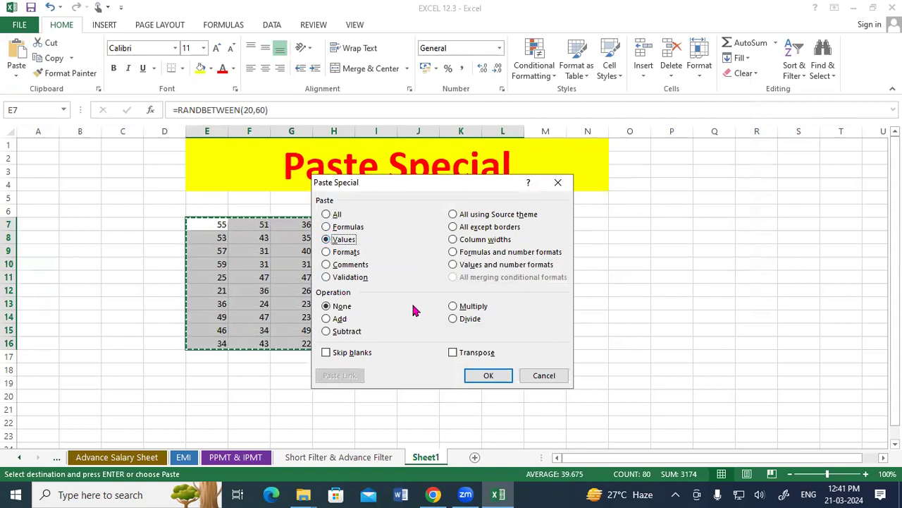
left_click(488, 376)
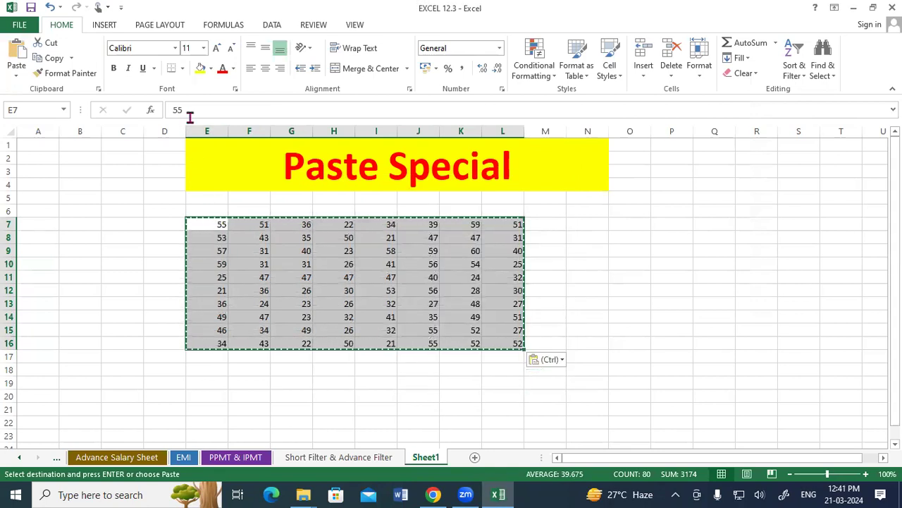
left_click(486, 231)
left_click(620, 276)
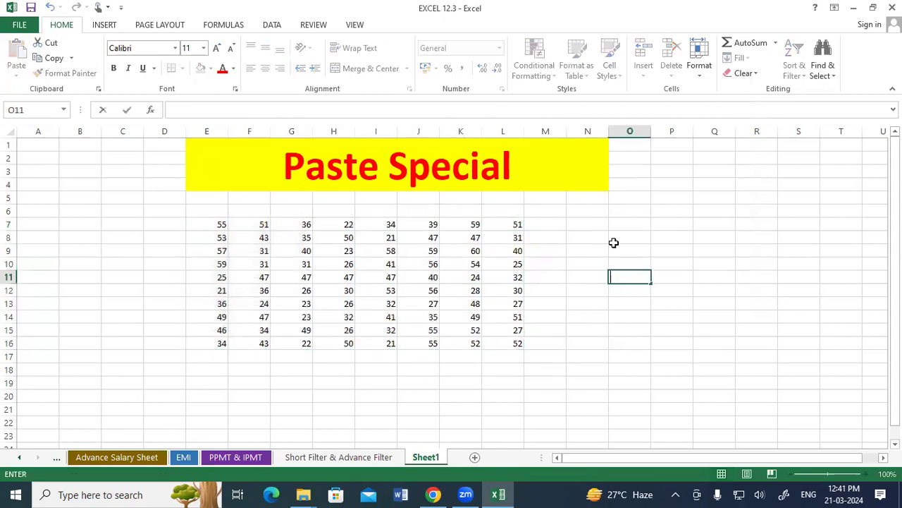
left_click(587, 307)
Step: Format E7:L16 with bold text, all borders, light green fill and red font
left_click(222, 229)
left_click_drag(231, 239, 510, 340)
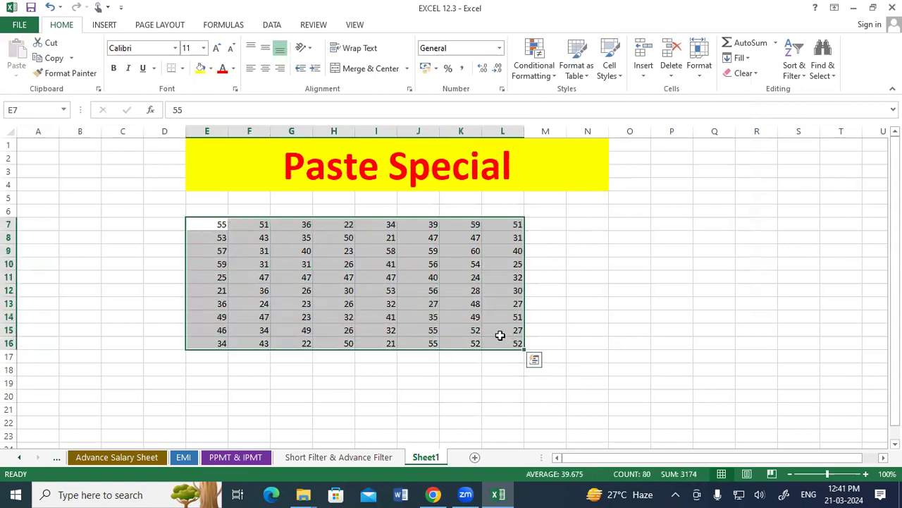
left_click(115, 70)
left_click(181, 69)
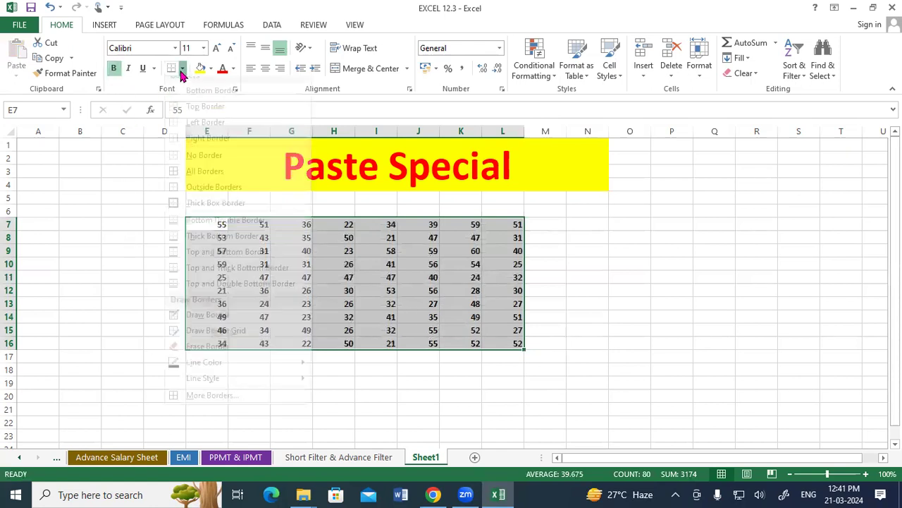
left_click(182, 177)
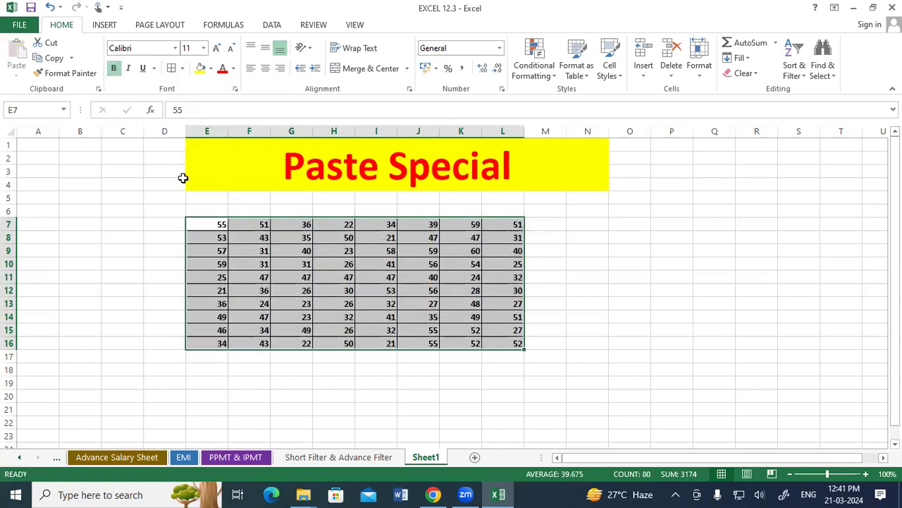
left_click(211, 68)
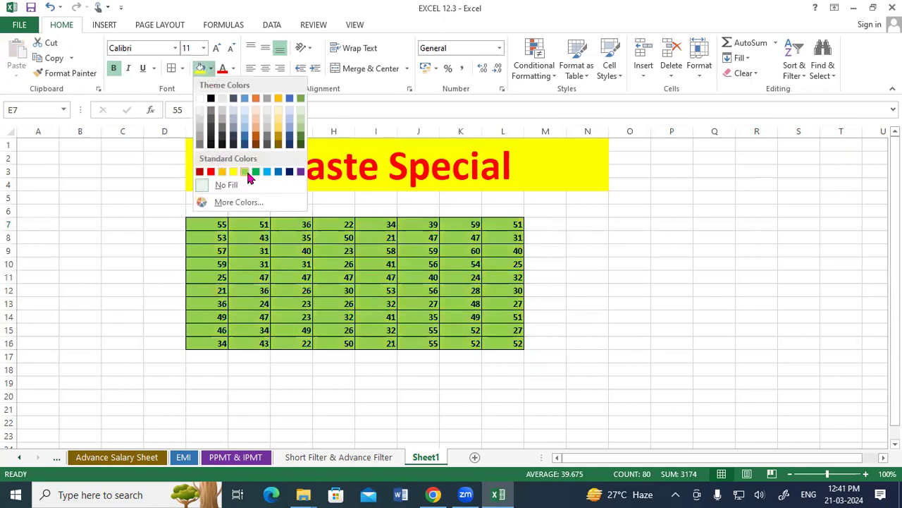
left_click(244, 176)
left_click(234, 69)
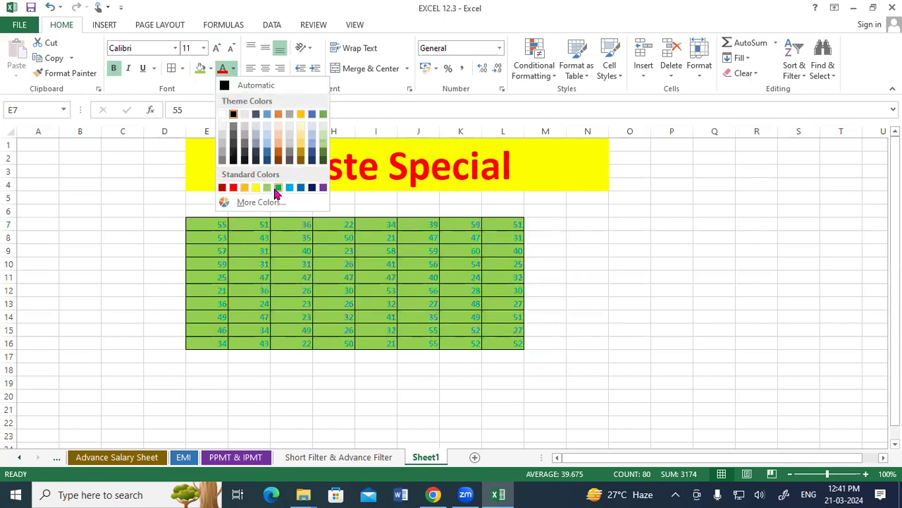
left_click(233, 187)
Step: Copy the formatted E7:L16 grid
left_click(596, 305)
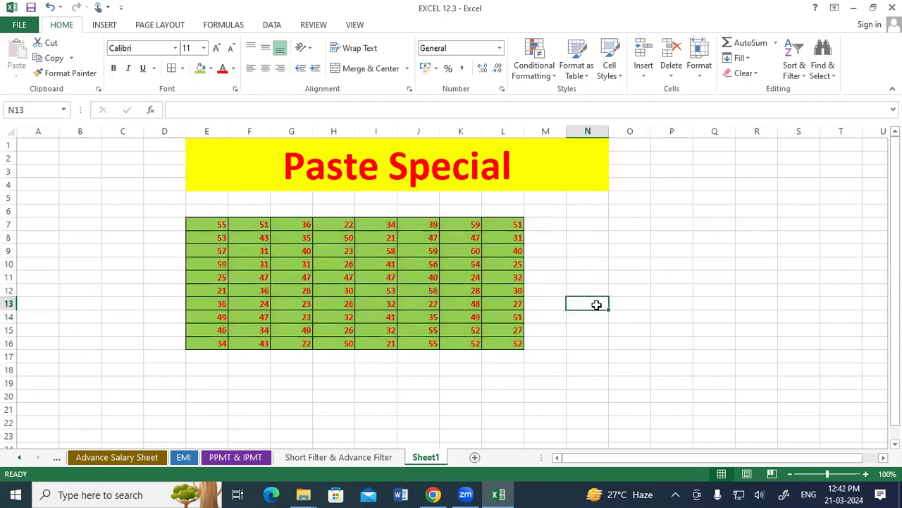
mouse_move(216, 226)
left_mouse_down()
mouse_move(352, 308)
mouse_move(509, 344)
left_mouse_up()
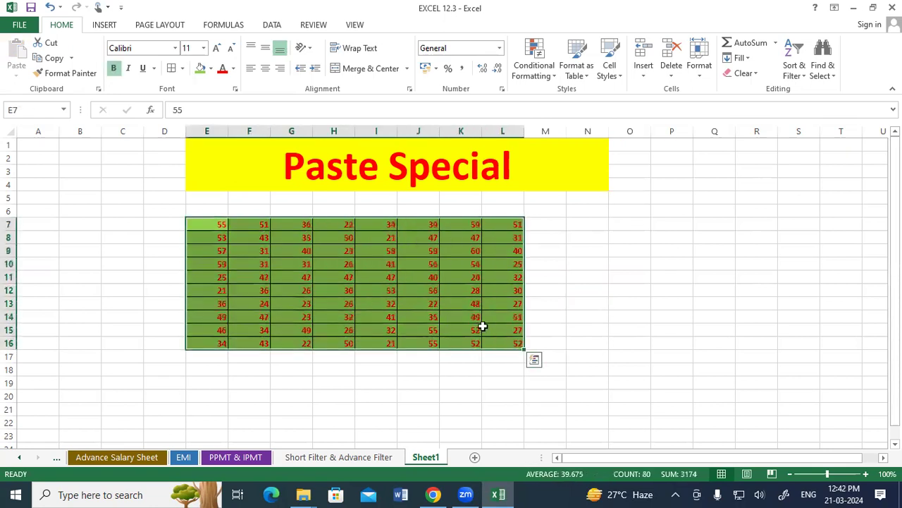
left_click(56, 64)
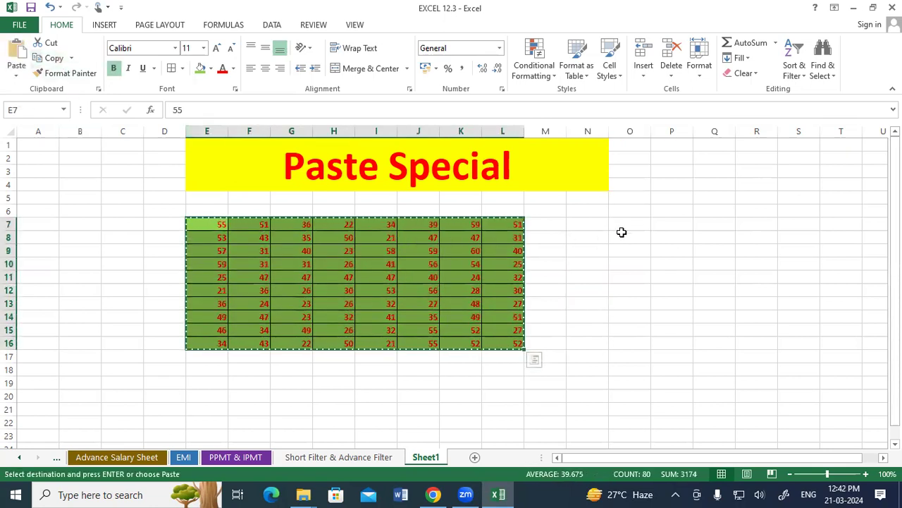
left_click(621, 227)
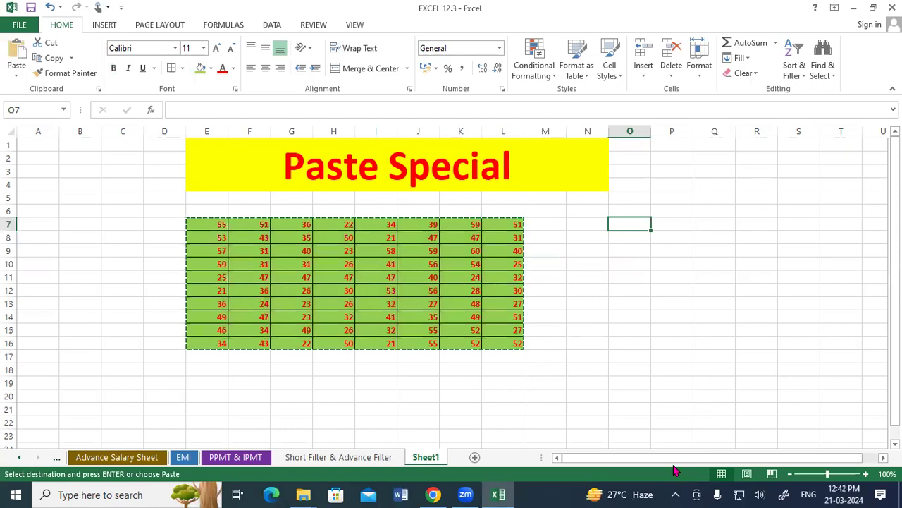
left_click_drag(681, 458, 733, 455)
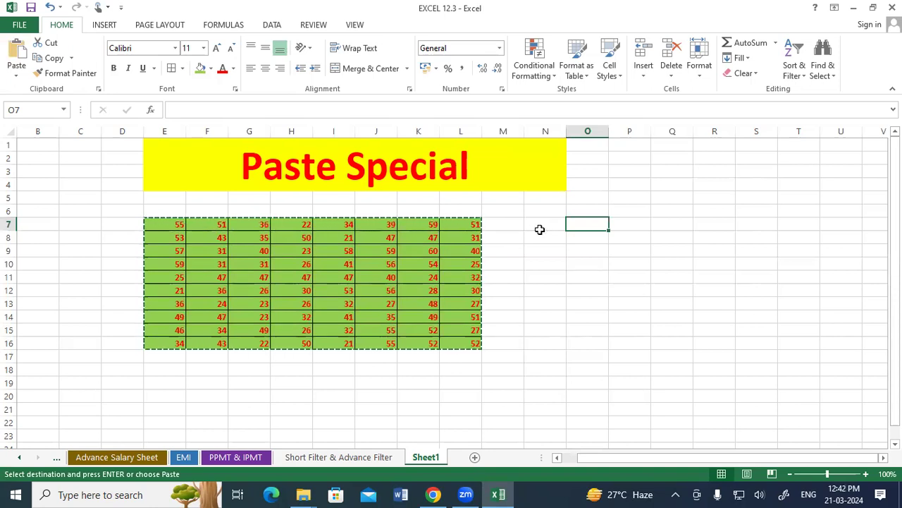
right_click(580, 223)
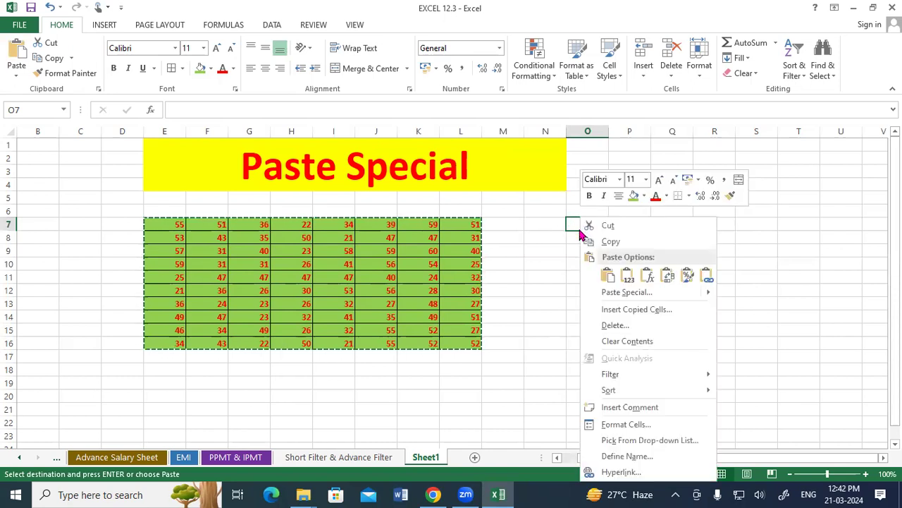
left_click(620, 293)
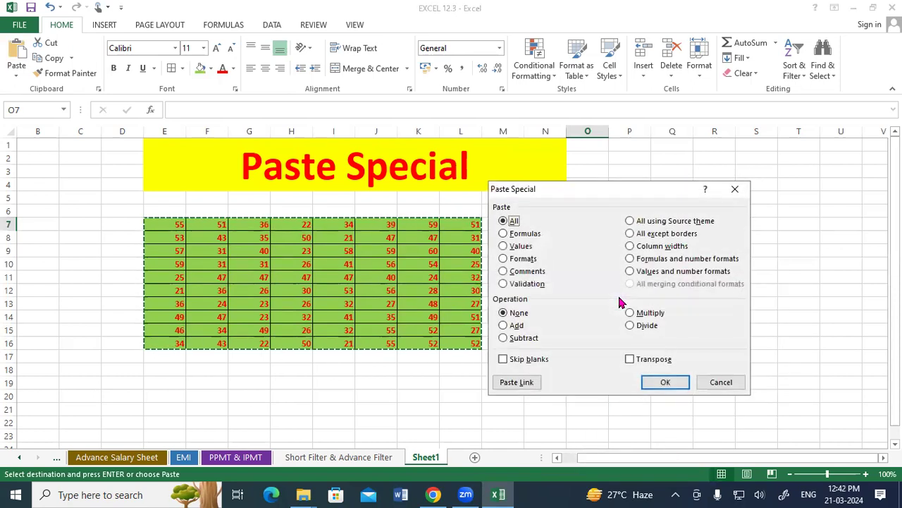
left_click_drag(566, 192, 158, 97)
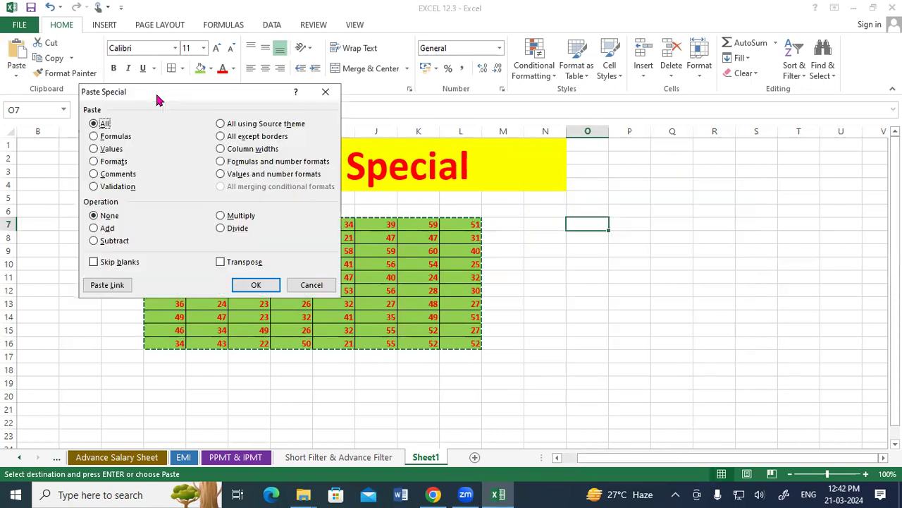
left_click(96, 149)
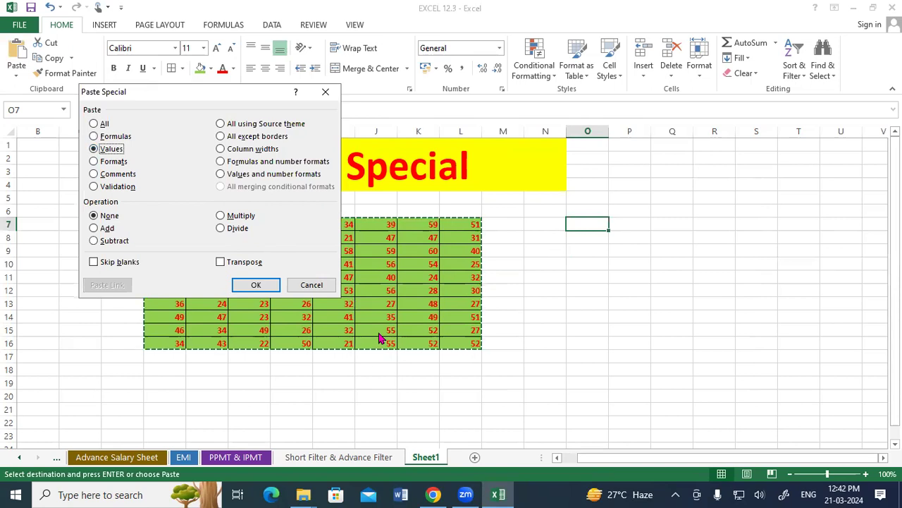
left_click(93, 162)
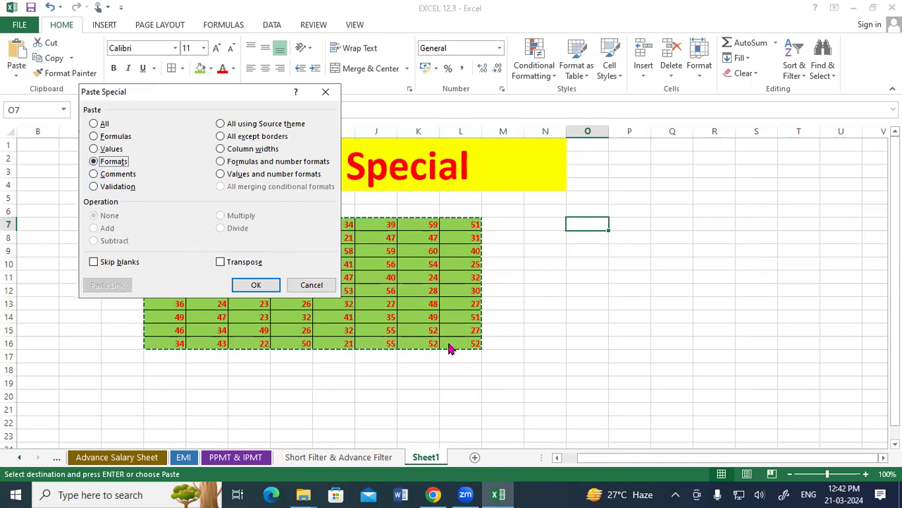
left_click(239, 283)
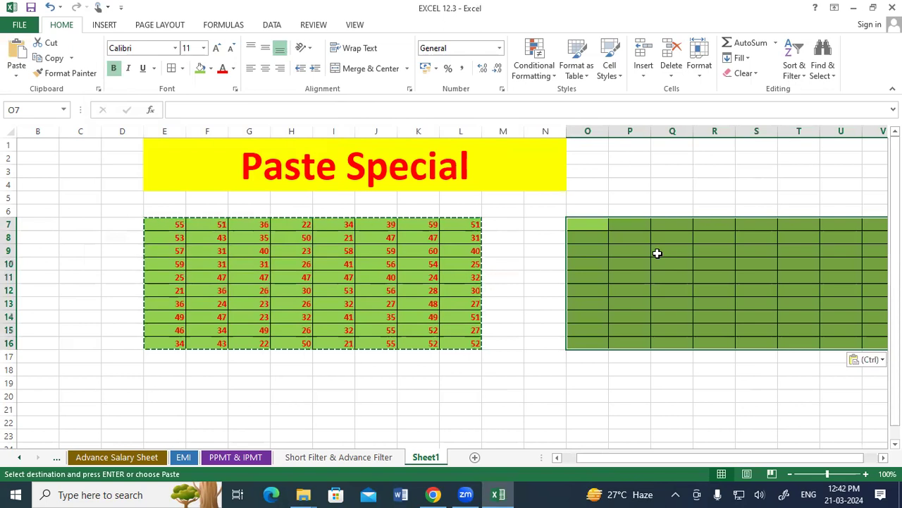
Step: Undo the formats paste and paste the grid into O7 as Values only
key("ctrl+z")
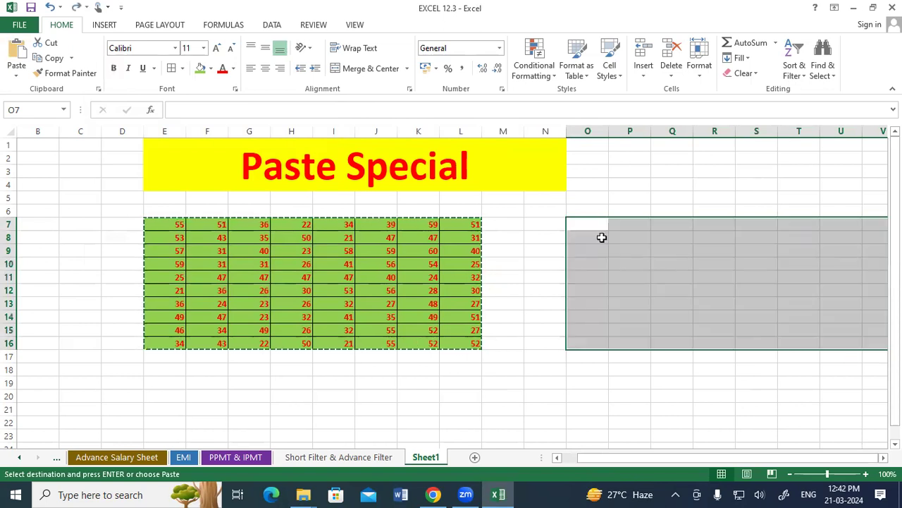
right_click(590, 221)
left_click(620, 295)
left_click(505, 245)
left_click(649, 383)
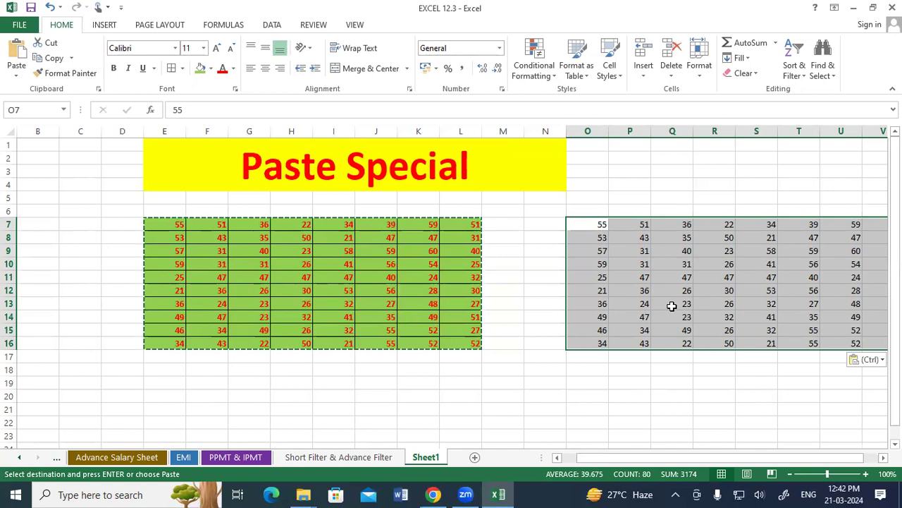
Step: Bring up the cell context menu on E18 below the grid
right_click(574, 227)
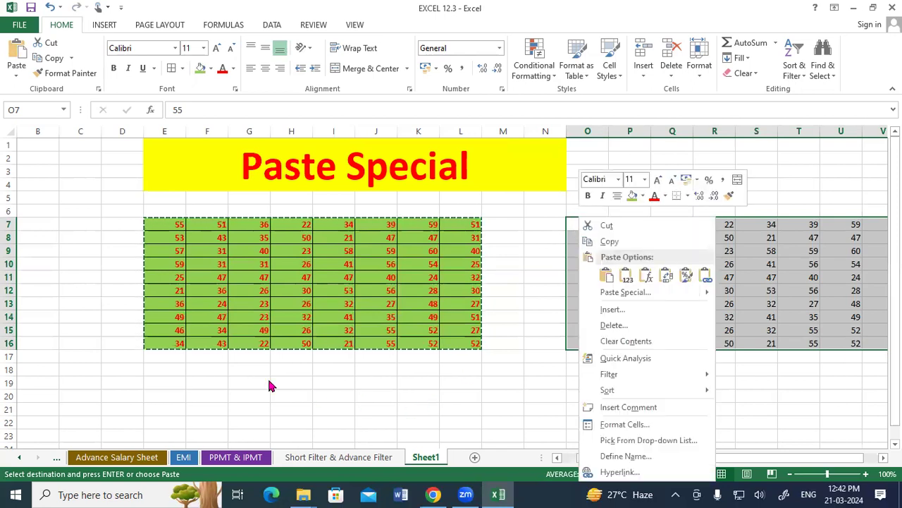
left_click(155, 373)
right_click(155, 373)
Step: Paste only Formats at E18, giving E18:L27 the green fill and borders
left_click(198, 187)
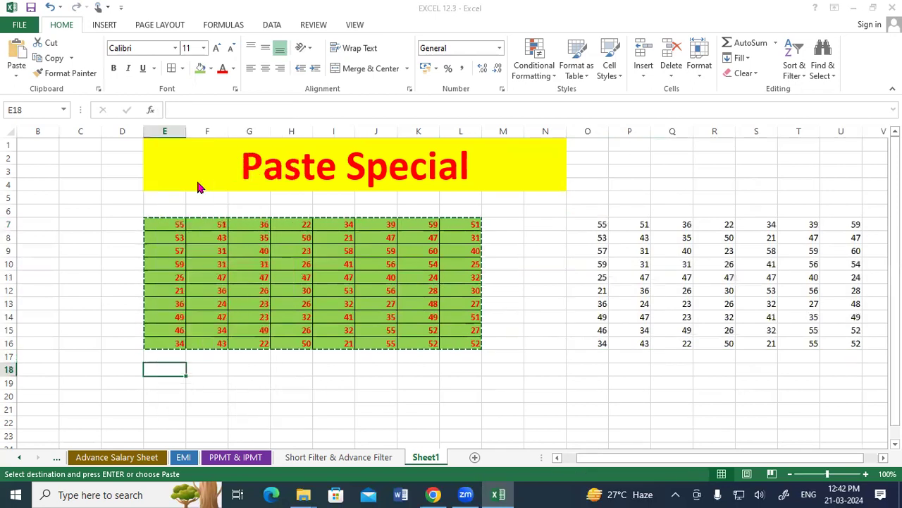
left_click(106, 144)
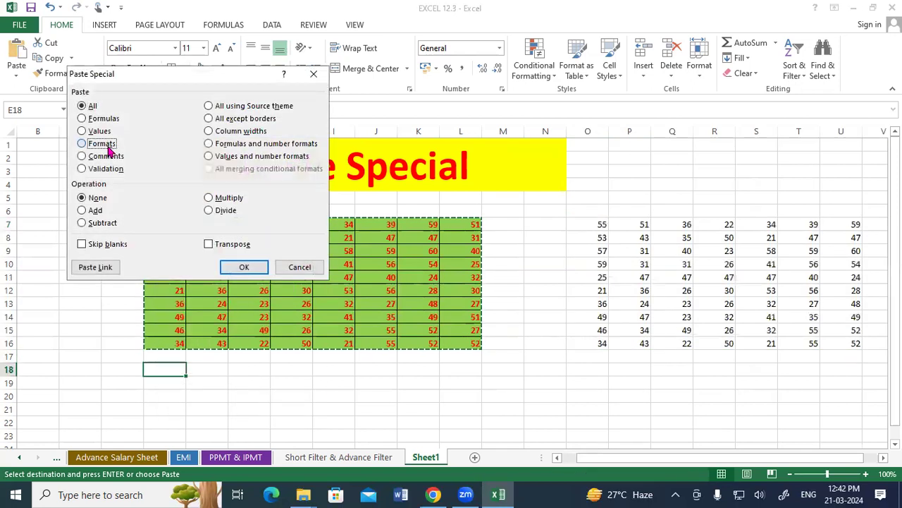
left_click(243, 267)
scroll(311, 329, "down", 1)
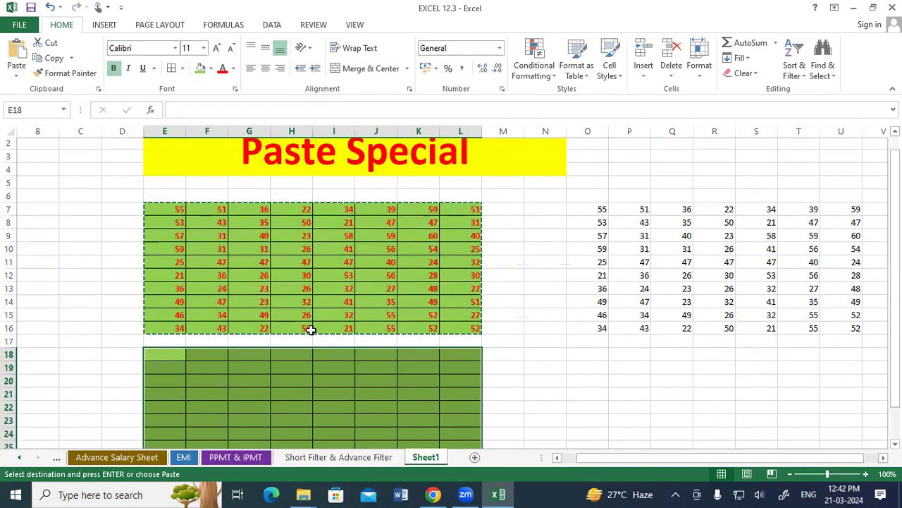
scroll(311, 329, "down", 1)
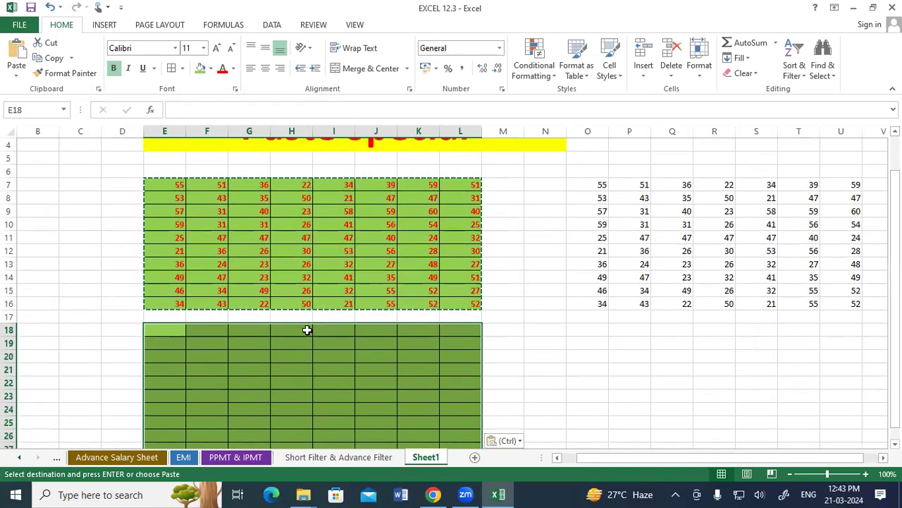
Step: Insert comments with short placeholder text in cells F11, H9 and I14
left_click(220, 237)
right_click(225, 242)
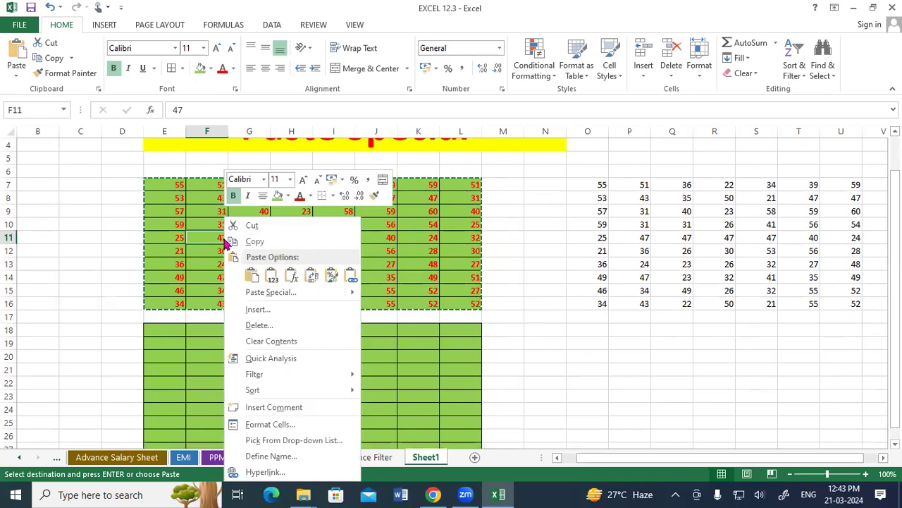
left_click(260, 407)
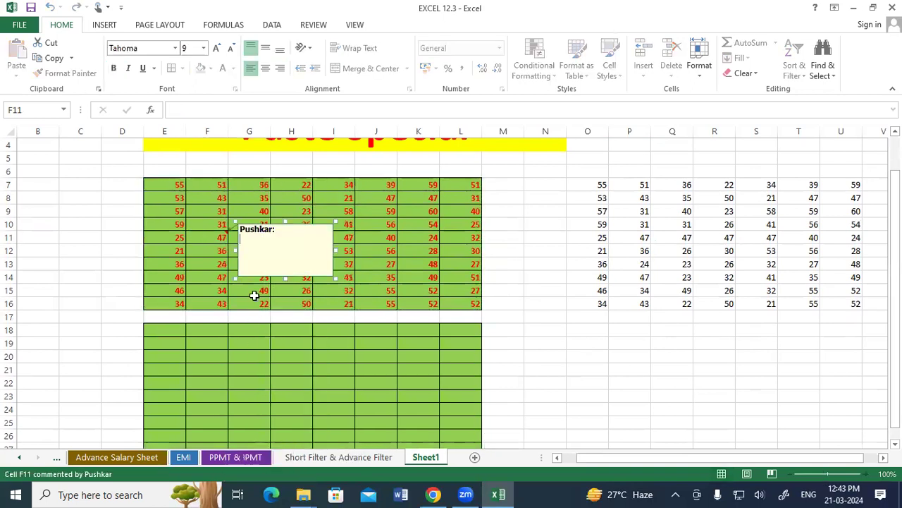
type("ghdsdfdsd")
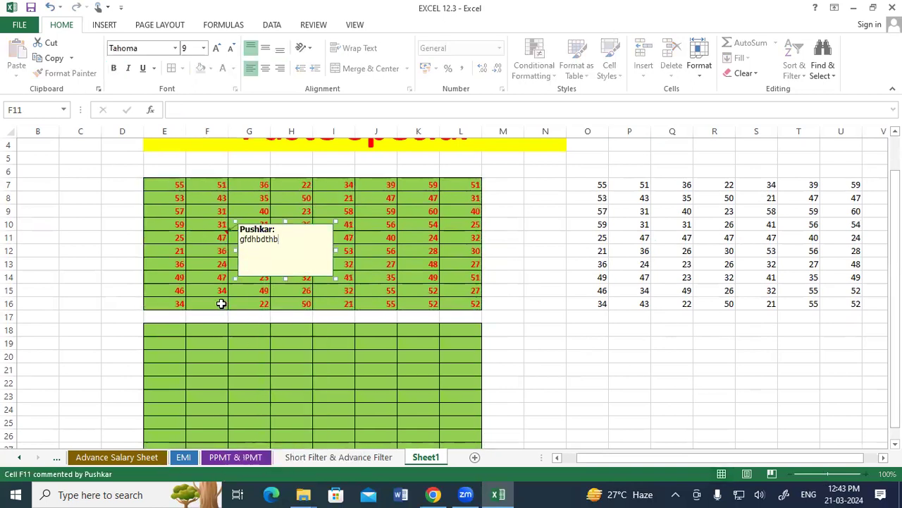
left_click(299, 215)
right_click(300, 216)
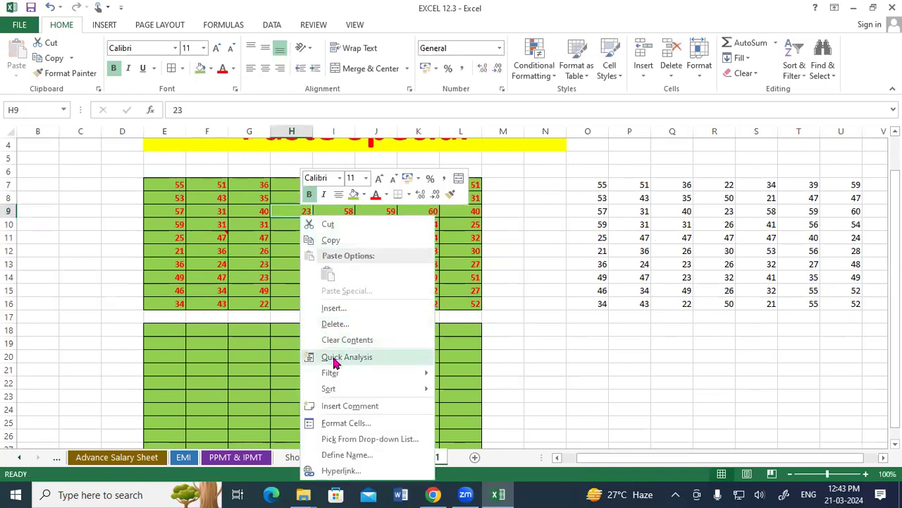
left_click(331, 406)
type("de gdd")
left_click(334, 277)
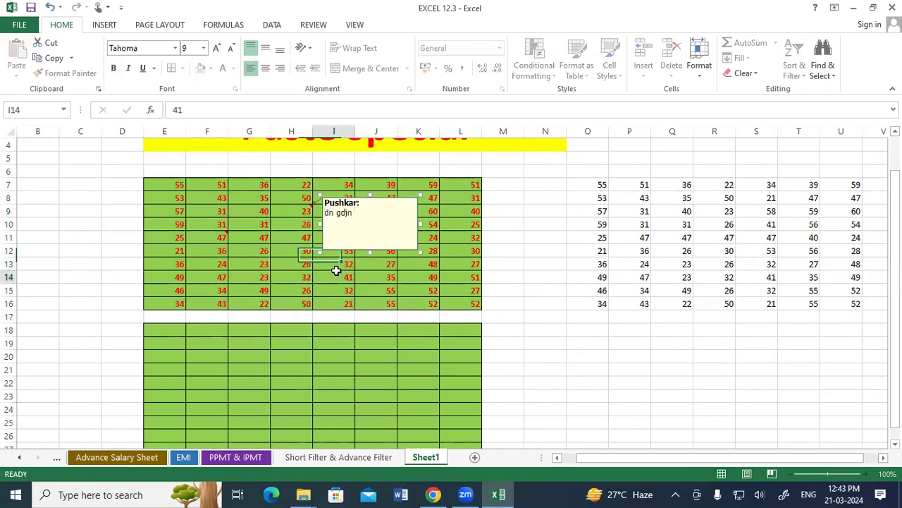
right_click(334, 279)
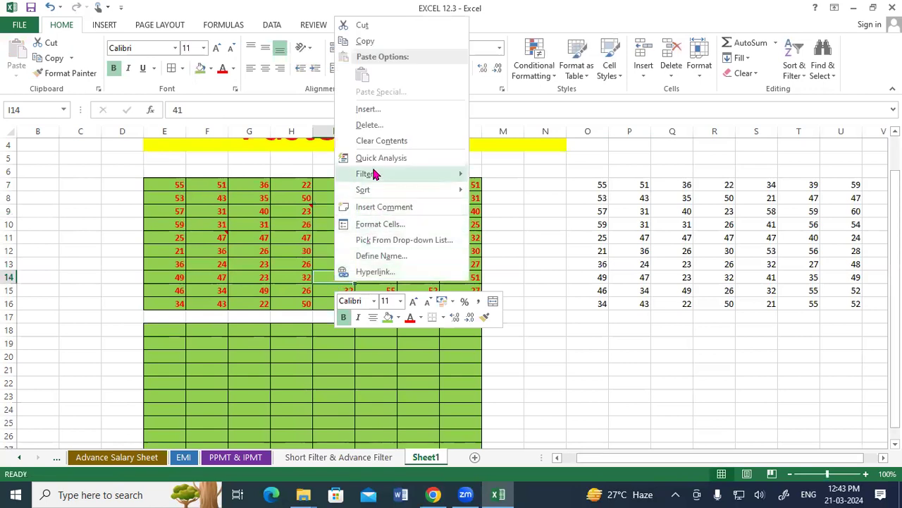
left_click(362, 206)
type("gdgh n")
left_click(568, 301)
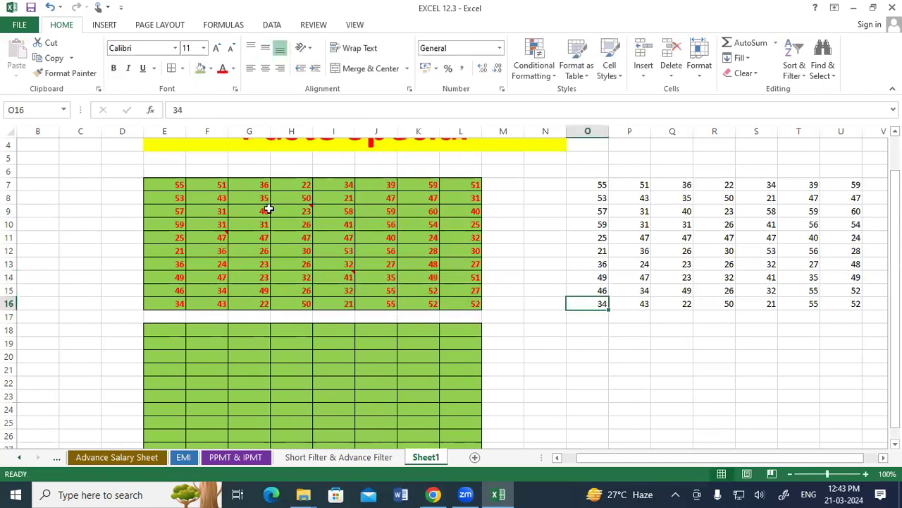
Step: Copy the original grid E7:L16
mouse_move(272, 209)
left_click_drag(174, 189, 465, 307)
right_click(414, 252)
left_click(441, 226)
Step: Paste only the Comments into O19 via Paste Special
scroll(477, 312, "down", 2)
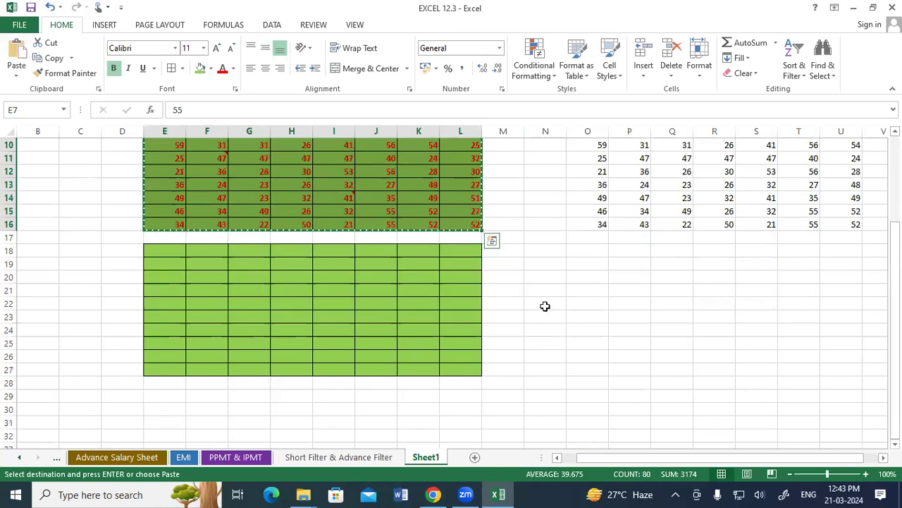
left_click(580, 260)
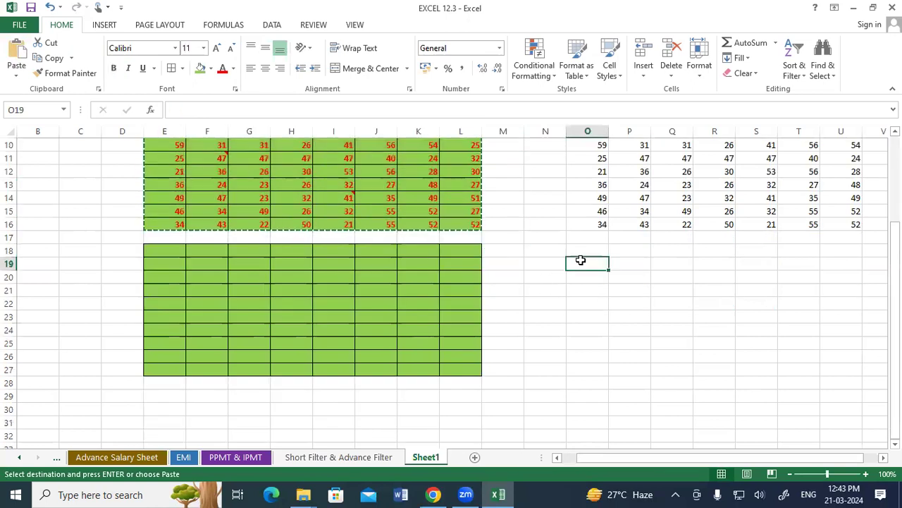
right_click(580, 261)
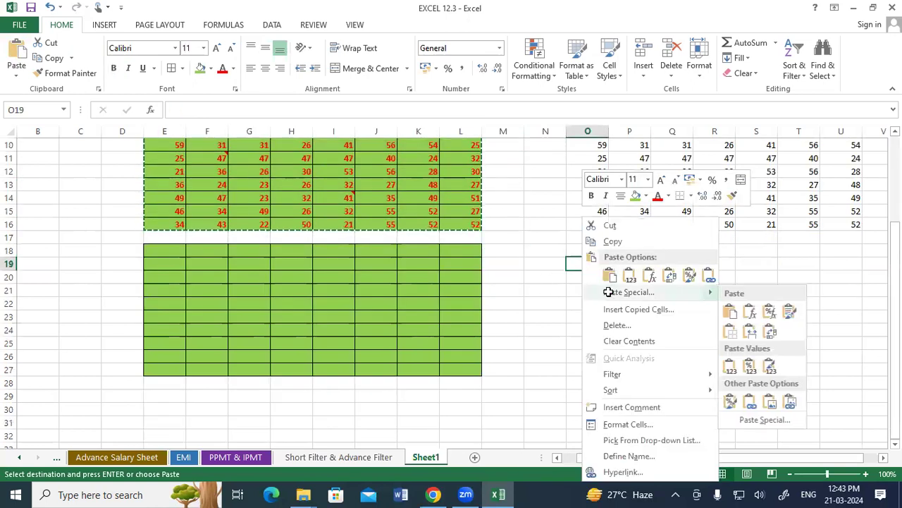
left_click(610, 293)
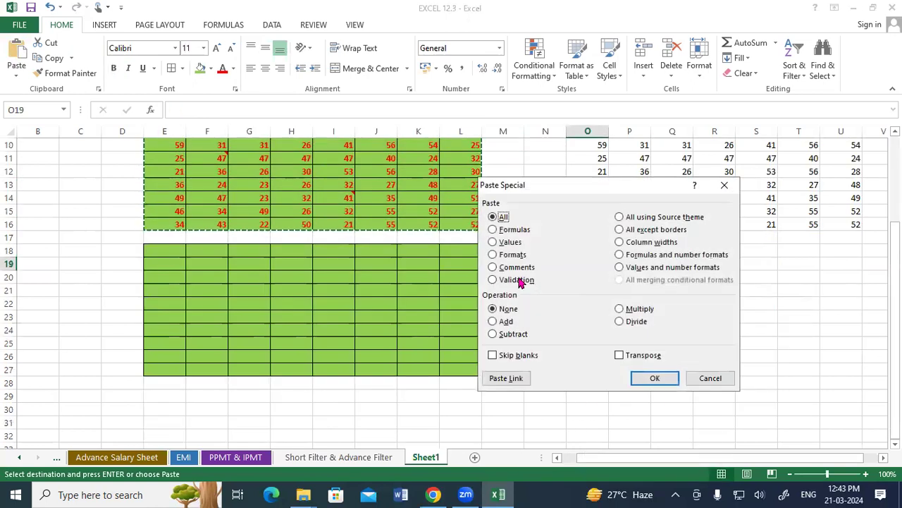
left_click(495, 269)
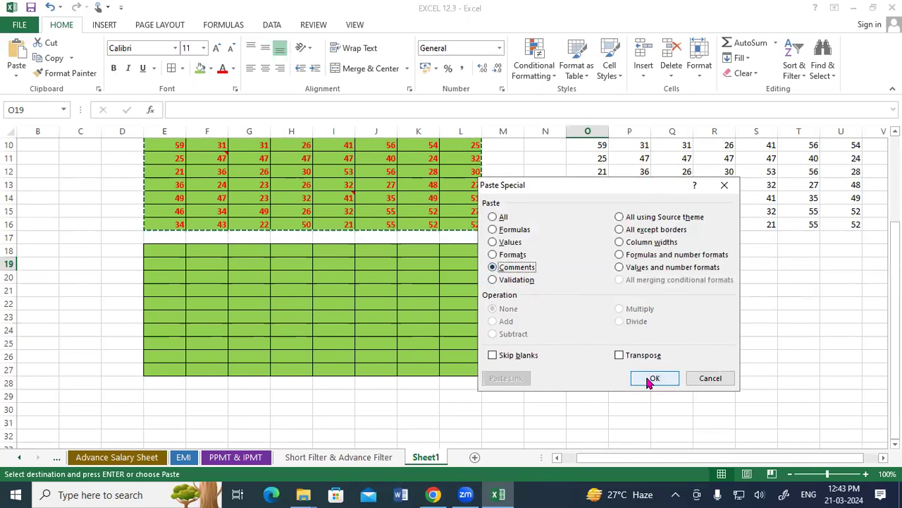
left_click(650, 378)
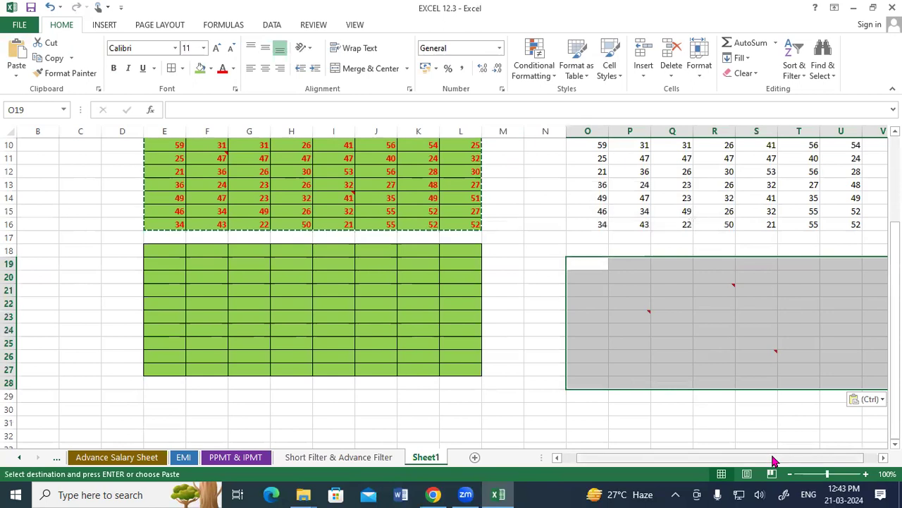
left_click_drag(775, 459, 790, 459)
scroll(673, 393, "right", 2)
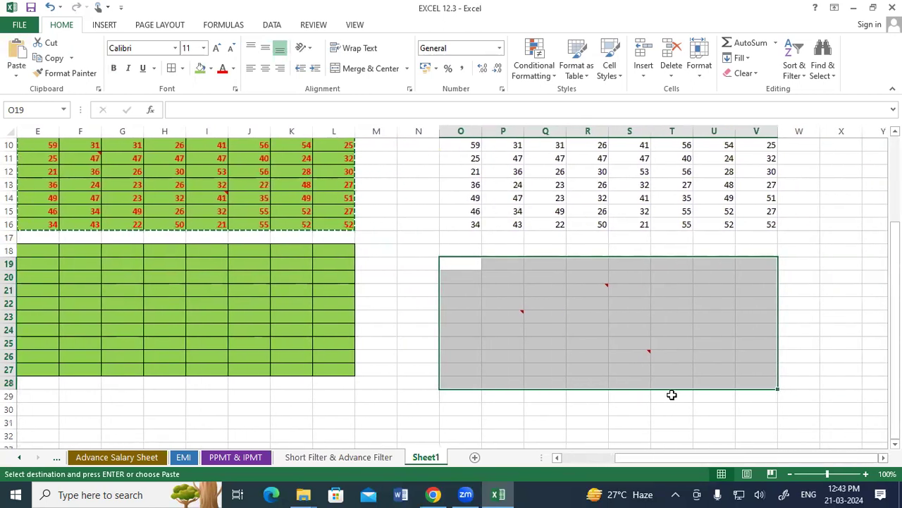
left_click(673, 395)
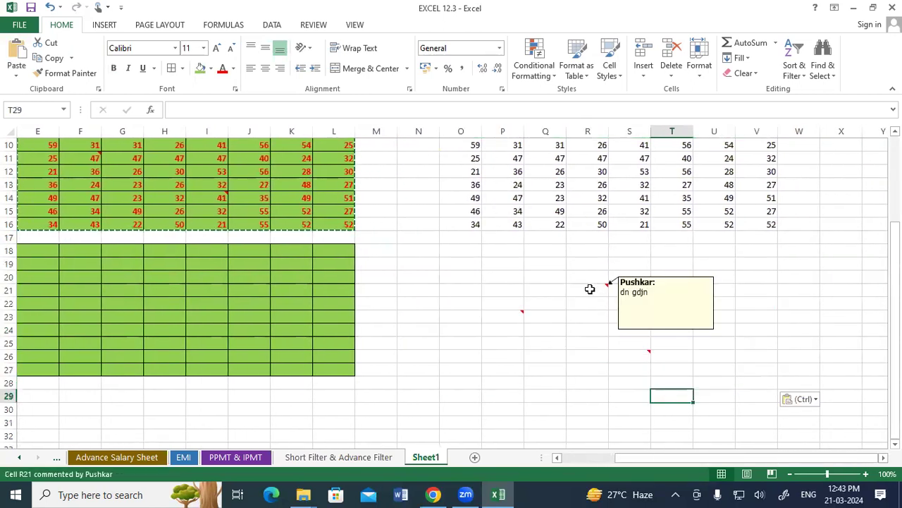
mouse_move(519, 313)
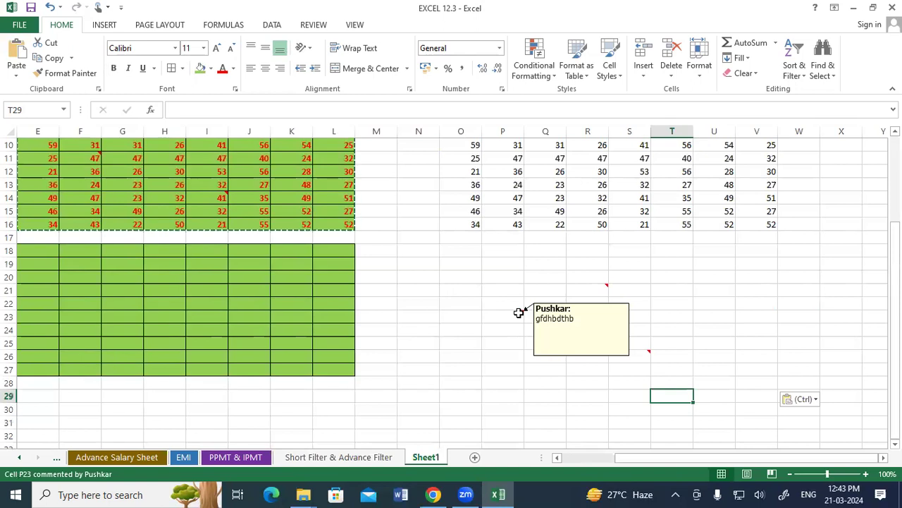
left_click_drag(618, 458, 578, 460)
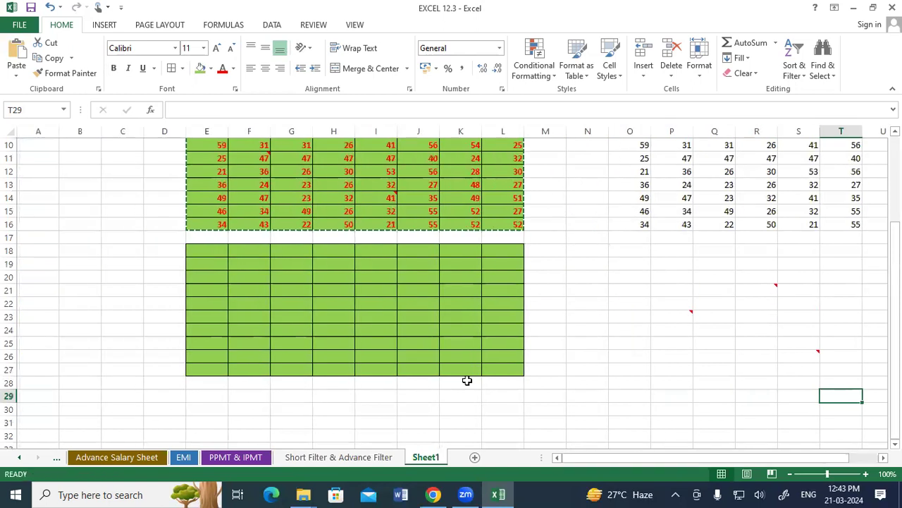
scroll(466, 367, "up", 2)
left_click_drag(204, 181, 515, 306)
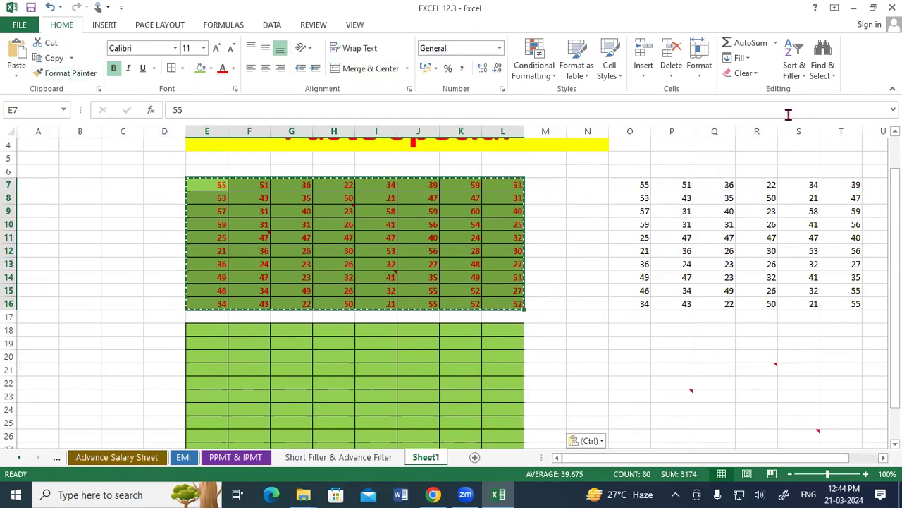
Step: Use Go To Special with Comments to select the commented cells F11, H9 and I14
left_click(826, 79)
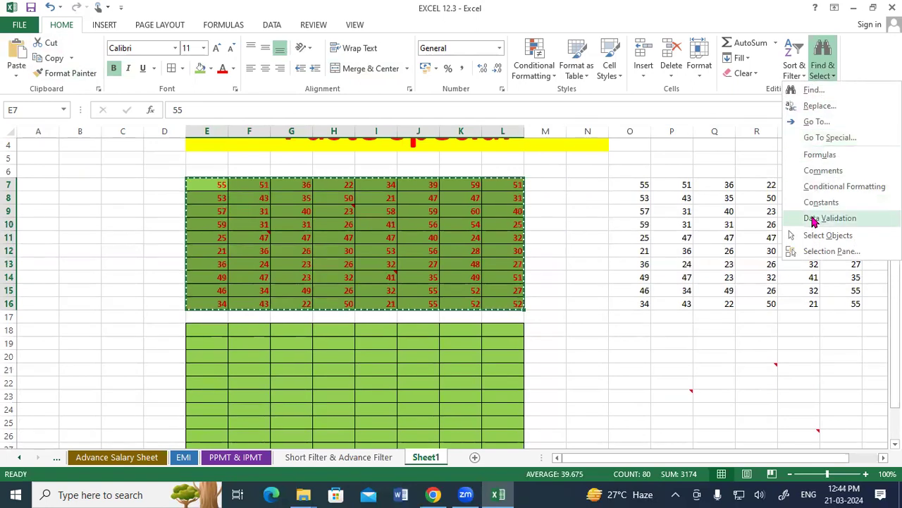
left_click(819, 138)
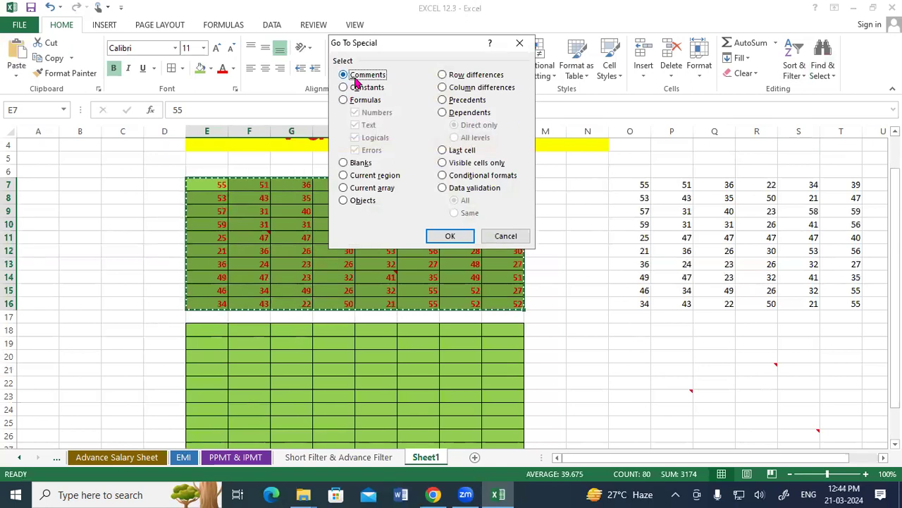
left_click(440, 236)
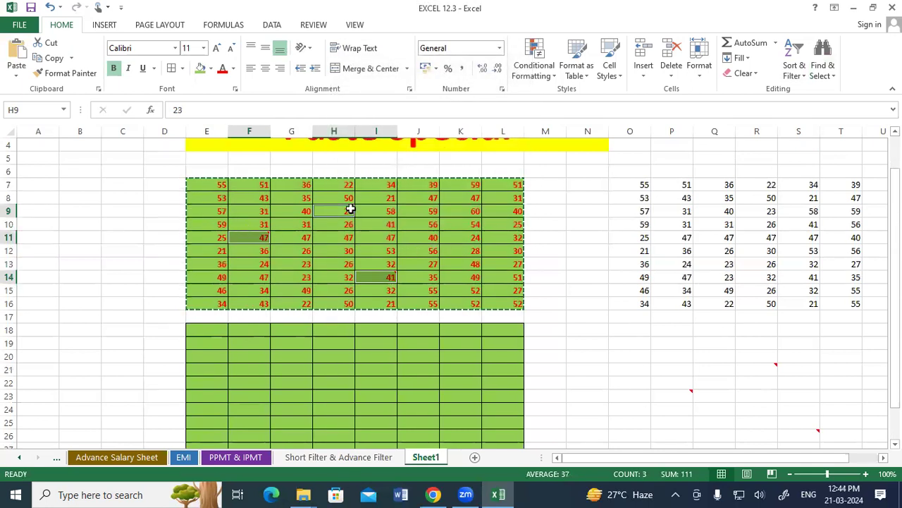
mouse_move(366, 269)
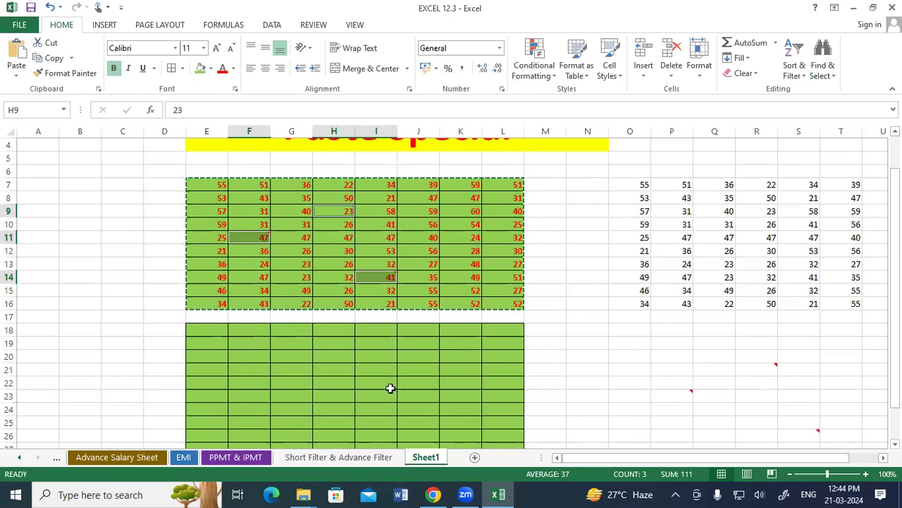
left_click(741, 74)
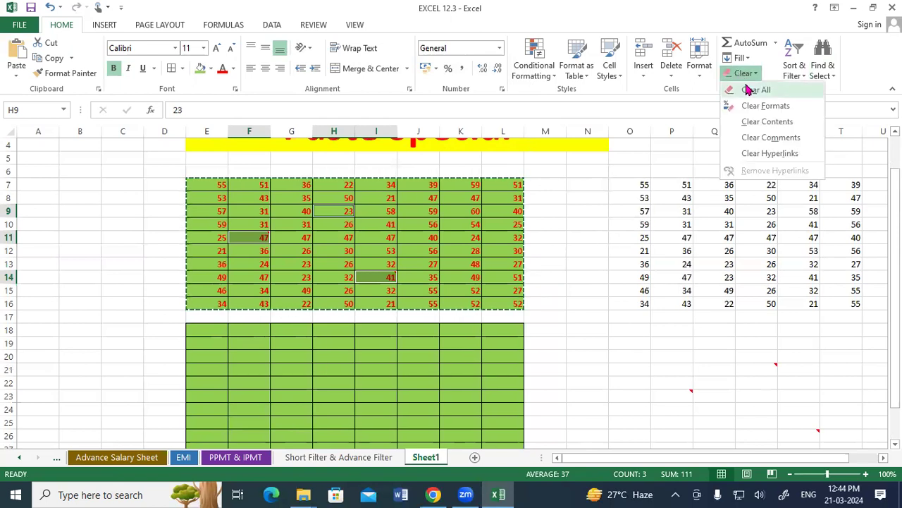
left_click(748, 90)
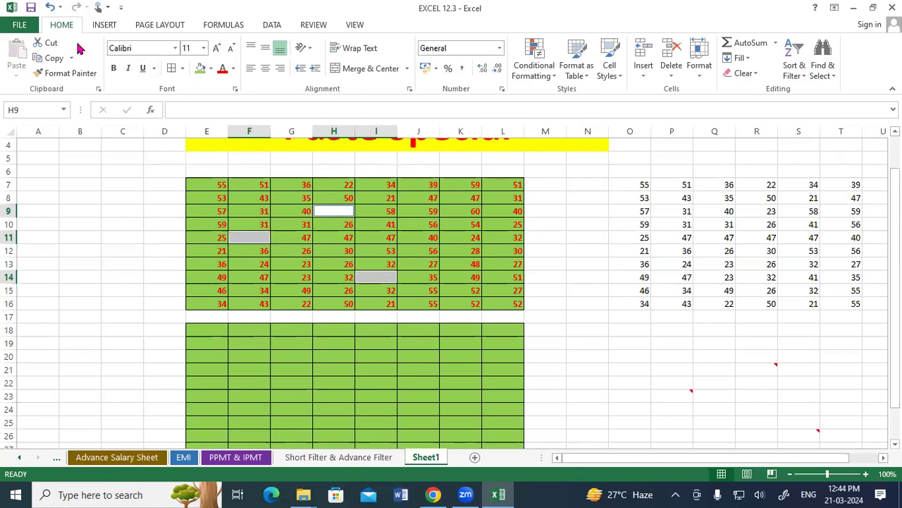
left_click(49, 6)
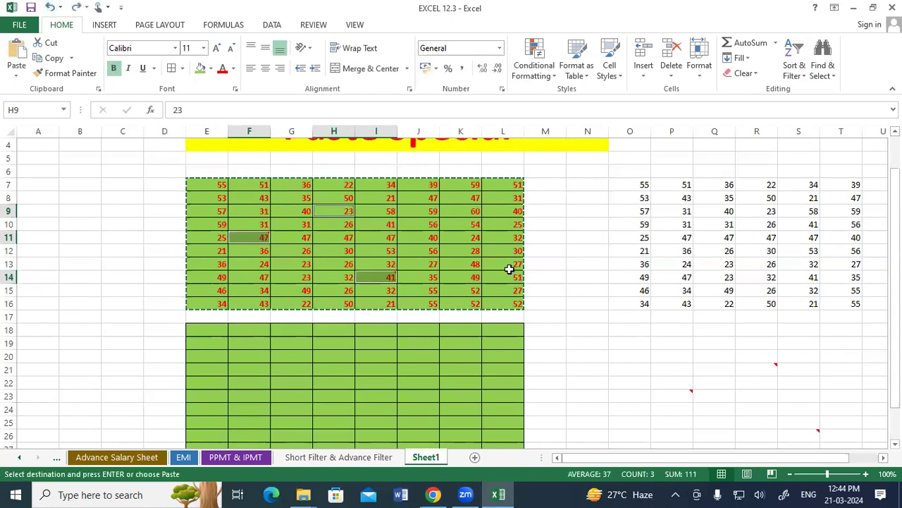
Step: Open Paste Special for cell N19, then cancel it without pasting
scroll(581, 327, "down", 1)
left_click(607, 306)
right_click(606, 306)
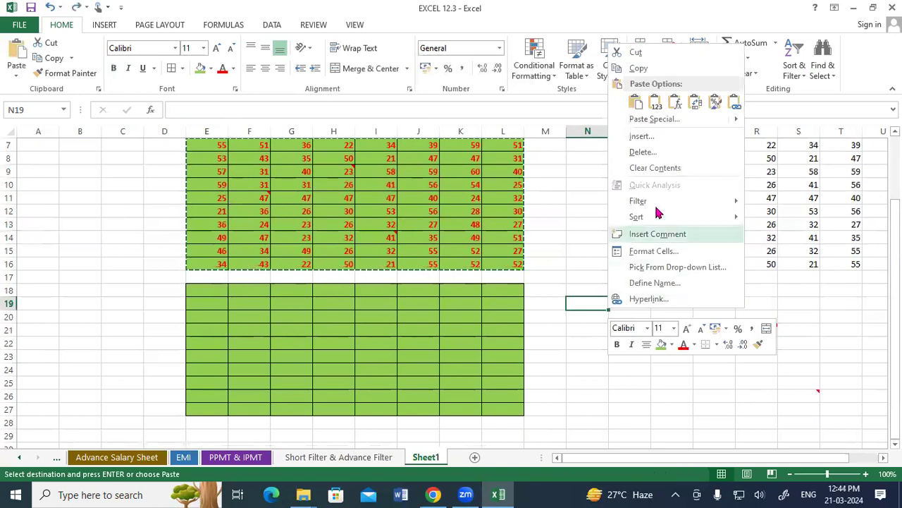
left_click(643, 122)
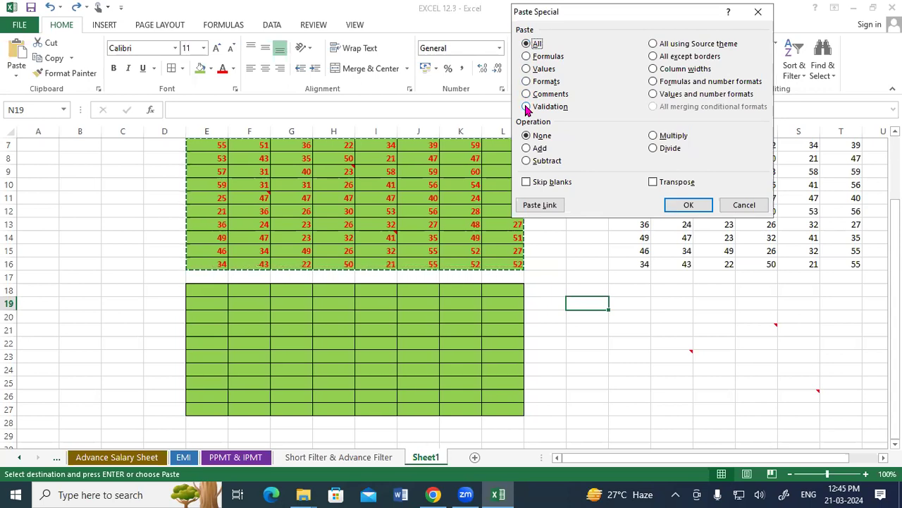
left_click(741, 205)
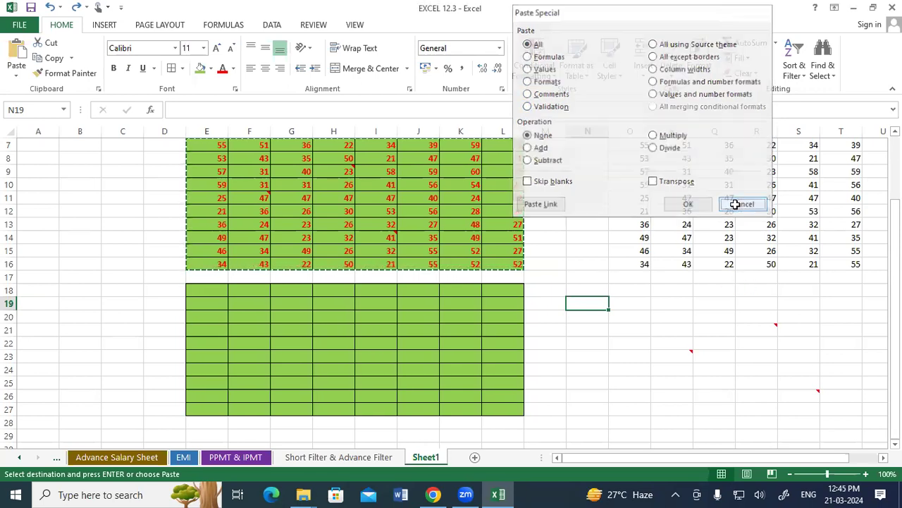
Step: Add borders to cells G39:G51 farther down the sheet
scroll(647, 268, "down", 10)
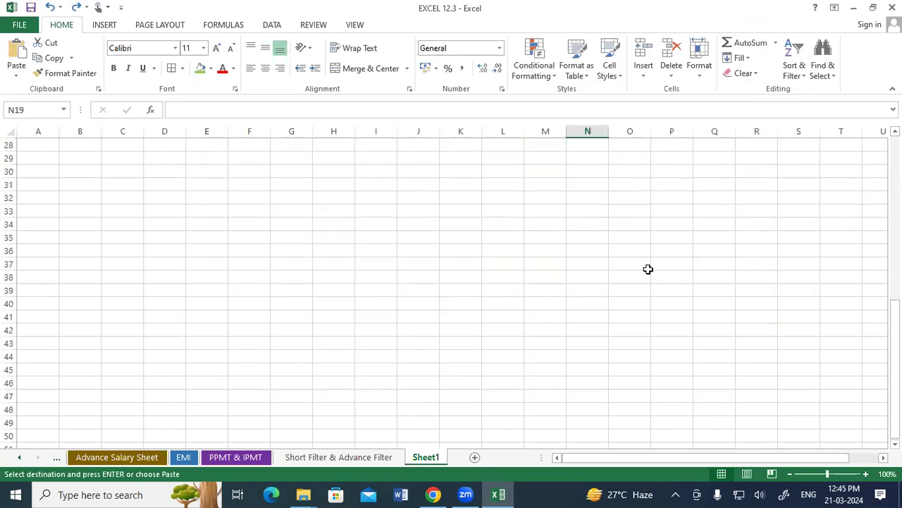
left_click_drag(291, 170, 303, 330)
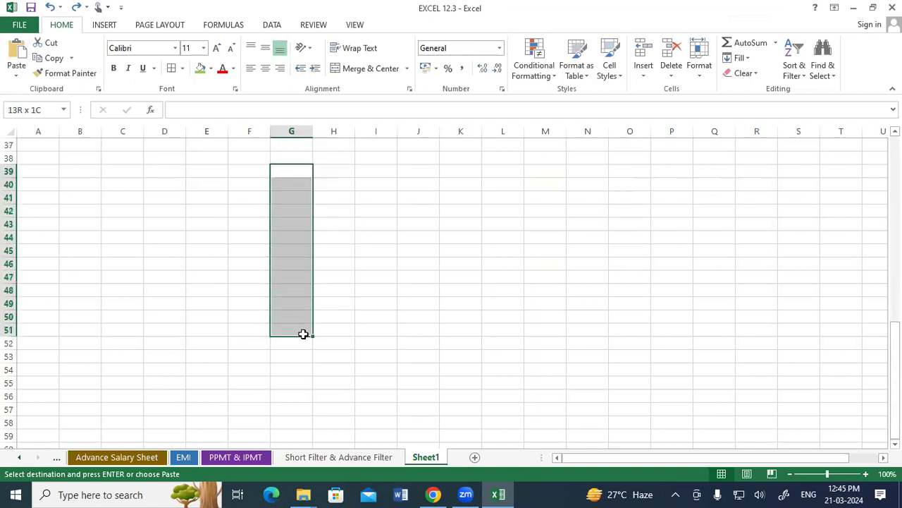
left_click(171, 67)
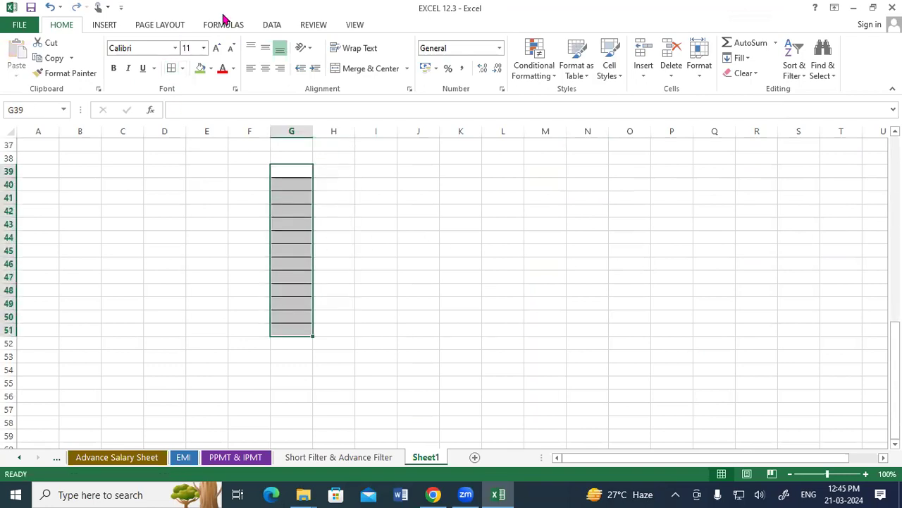
left_click(268, 29)
Step: Give G39:G51 a data validation rule allowing only text with length equal to 5
left_click(554, 48)
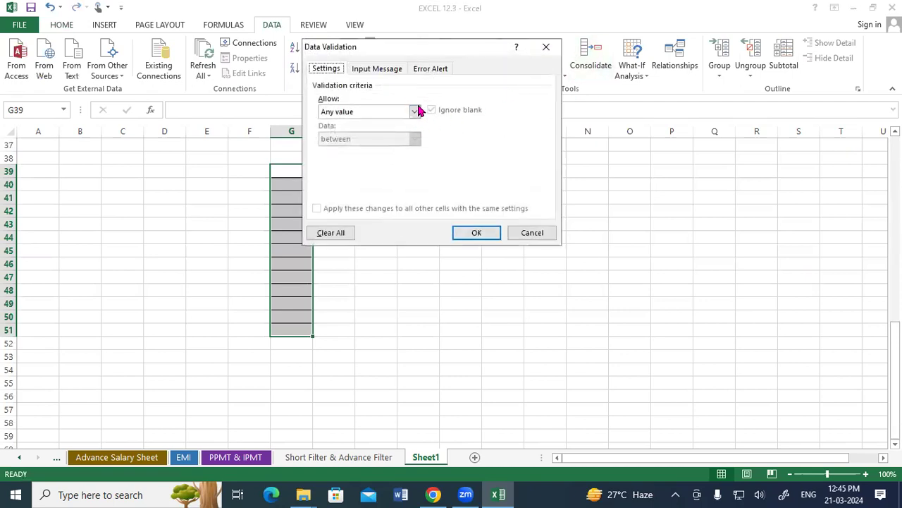
left_click(416, 112)
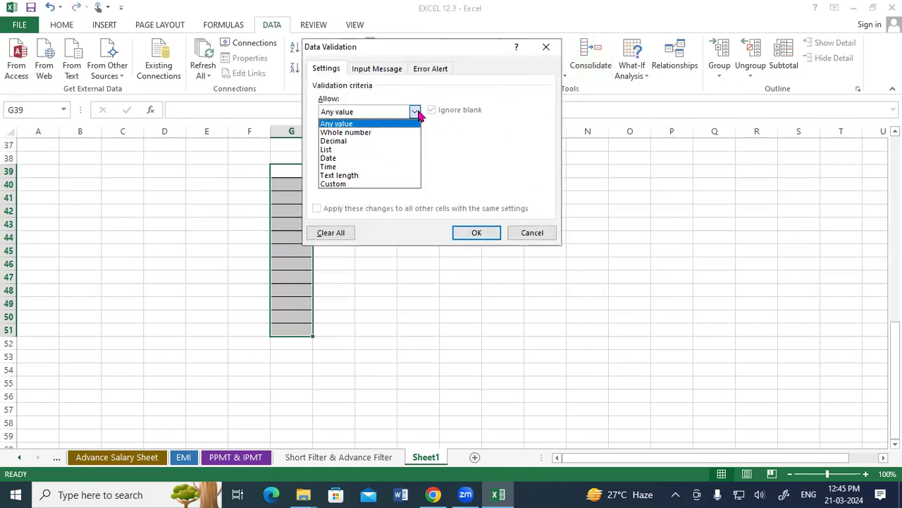
left_click(353, 175)
left_click(415, 139)
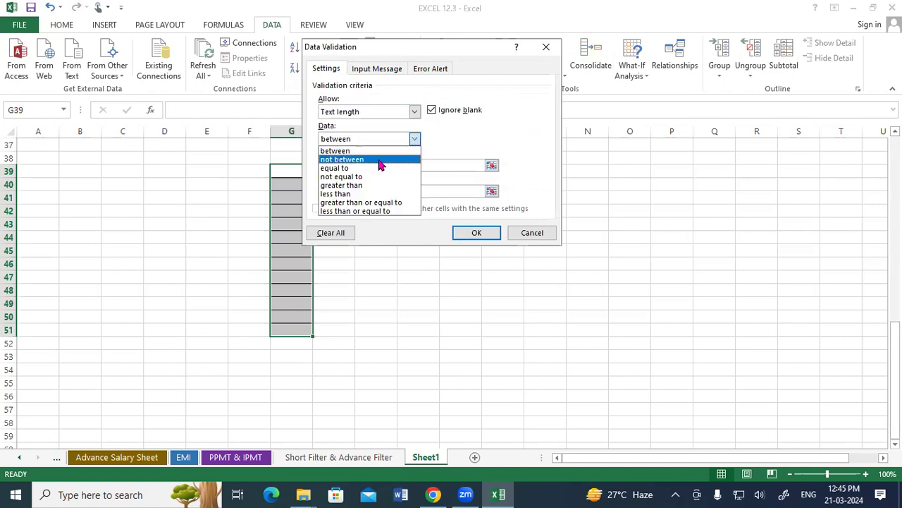
left_click(368, 166)
left_click(348, 166)
type("5")
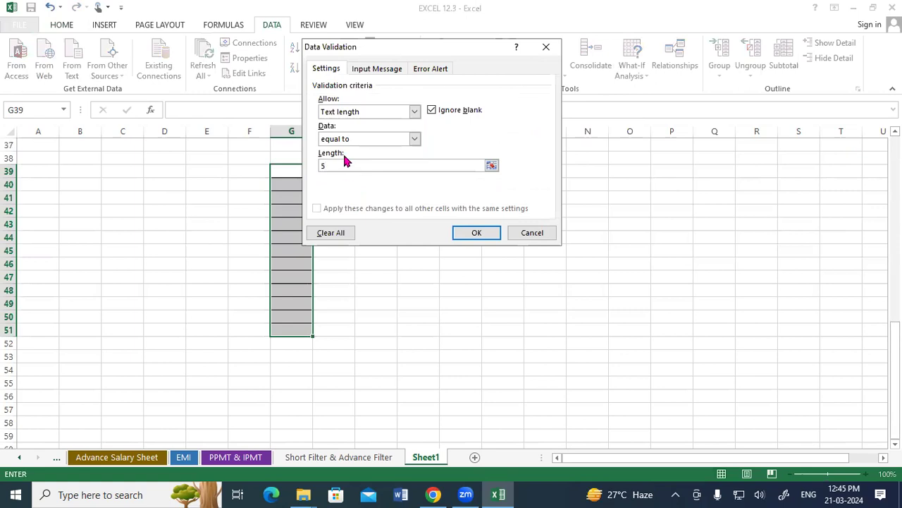
left_click(364, 70)
left_click(428, 70)
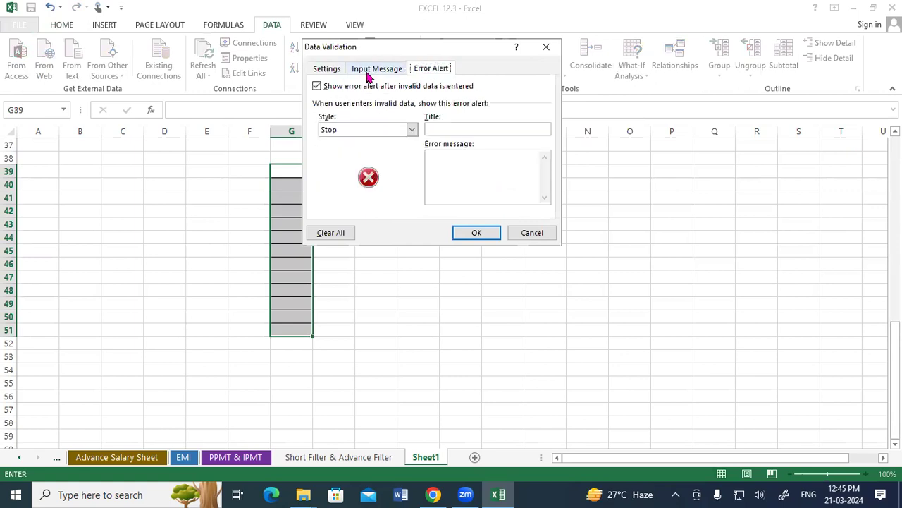
left_click(477, 233)
Step: Test the rule with 1234 (rejected), then enter 12345 in G39 and fill it down to G50
left_click(288, 241)
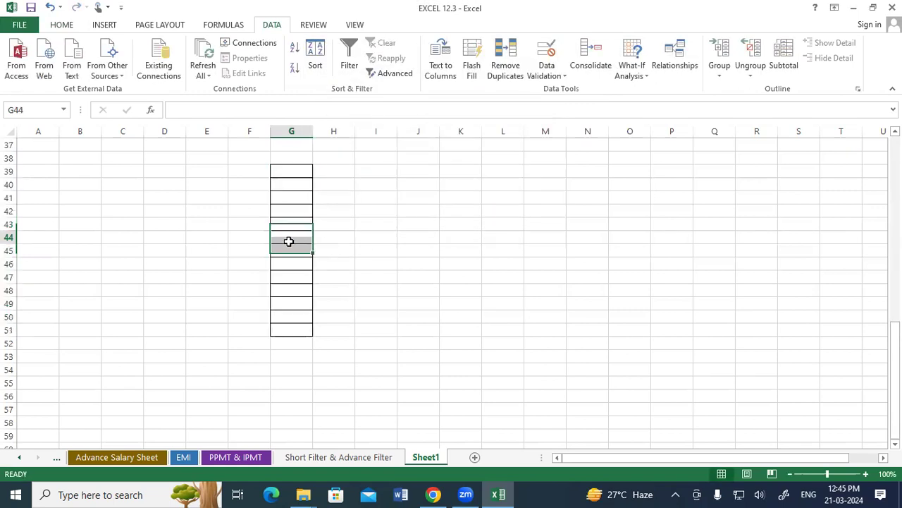
type("1234")
key("Return")
key("Return")
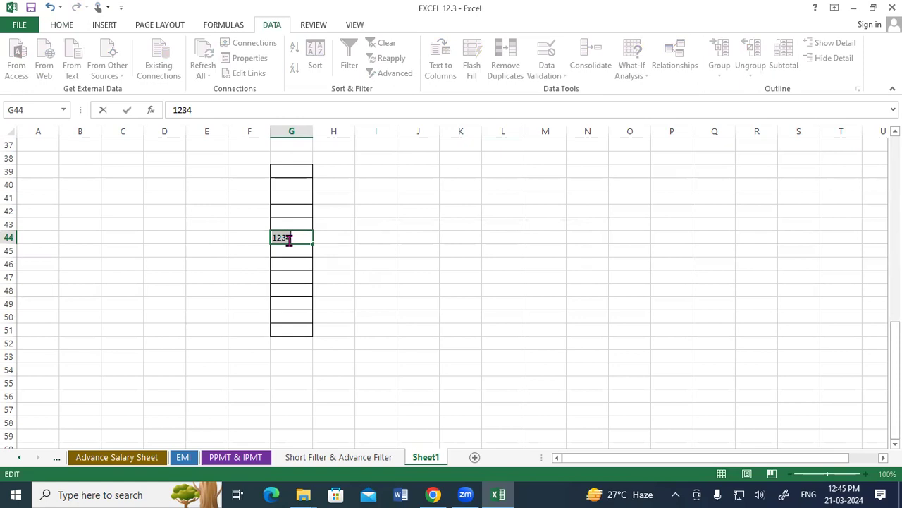
key("Escape")
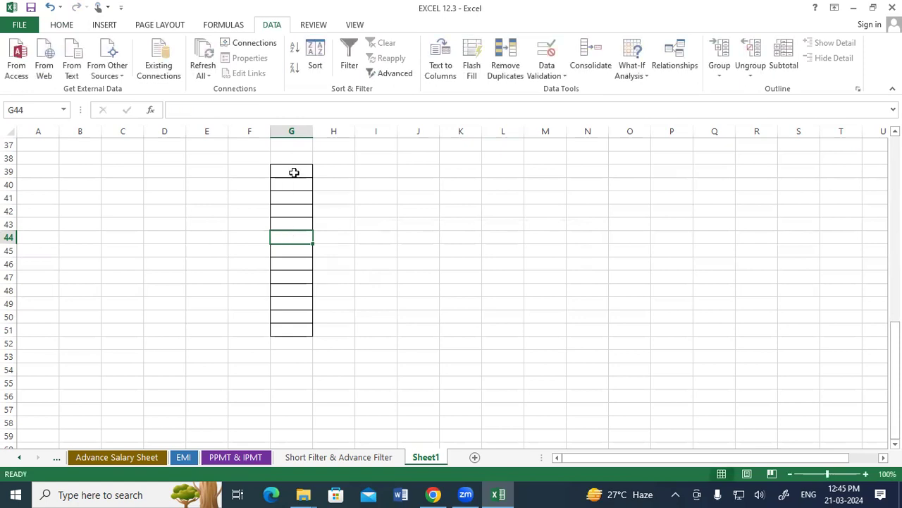
left_click(294, 172)
type("12345")
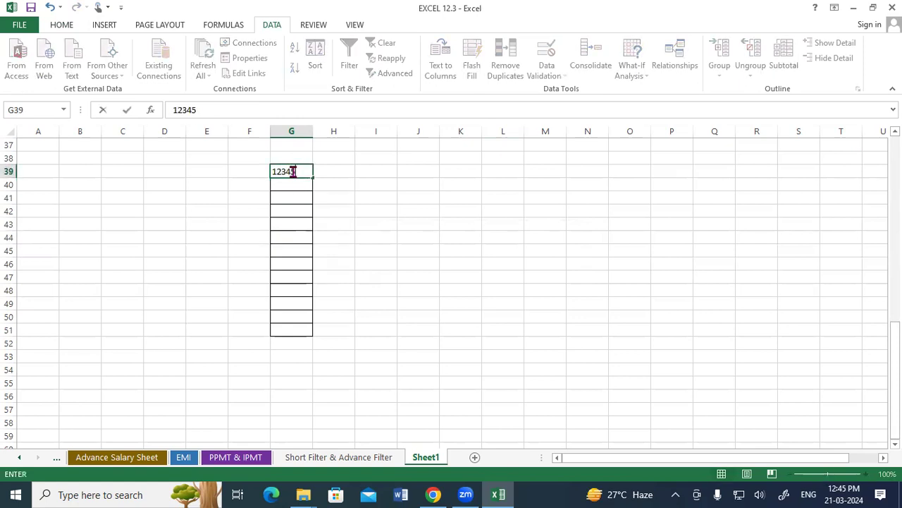
key("Return")
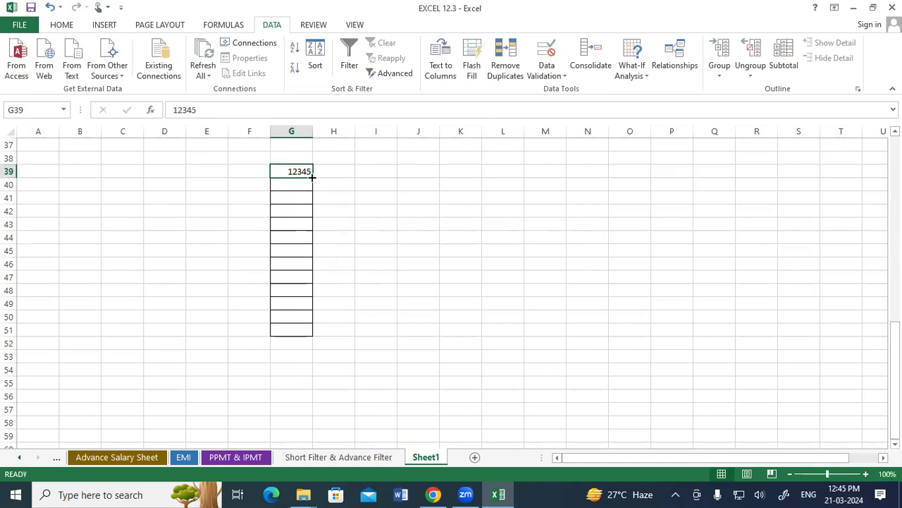
left_click_drag(312, 177, 303, 322)
left_click(336, 299)
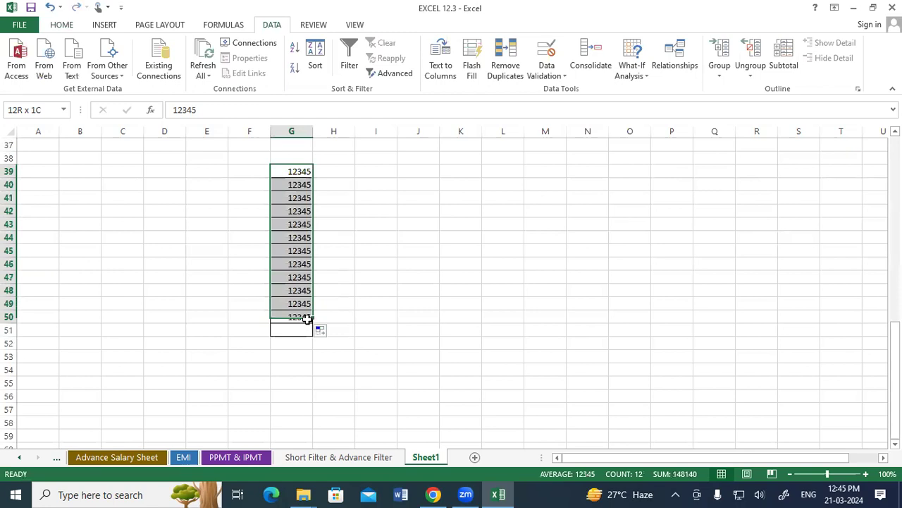
Step: Copy G39:G51 and select cell L39 as the destination
left_click_drag(291, 172, 298, 330)
right_click(300, 214)
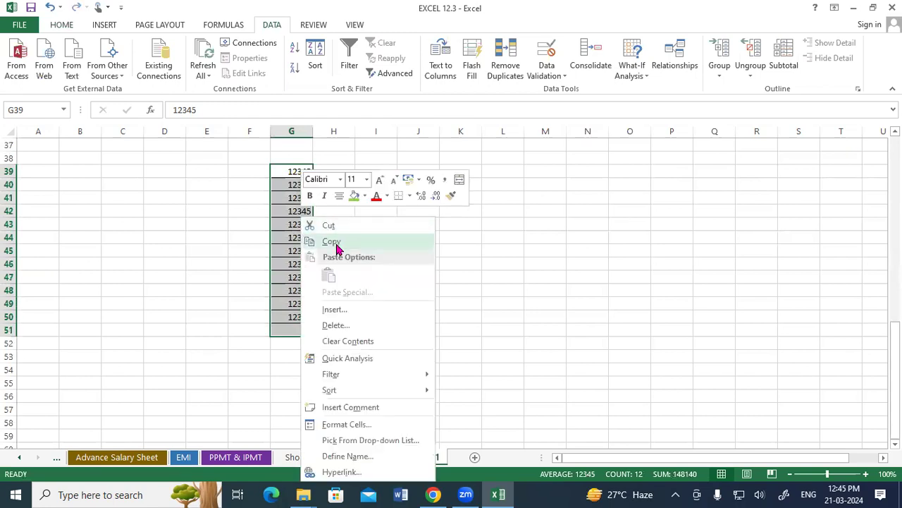
left_click(337, 242)
left_click(507, 174)
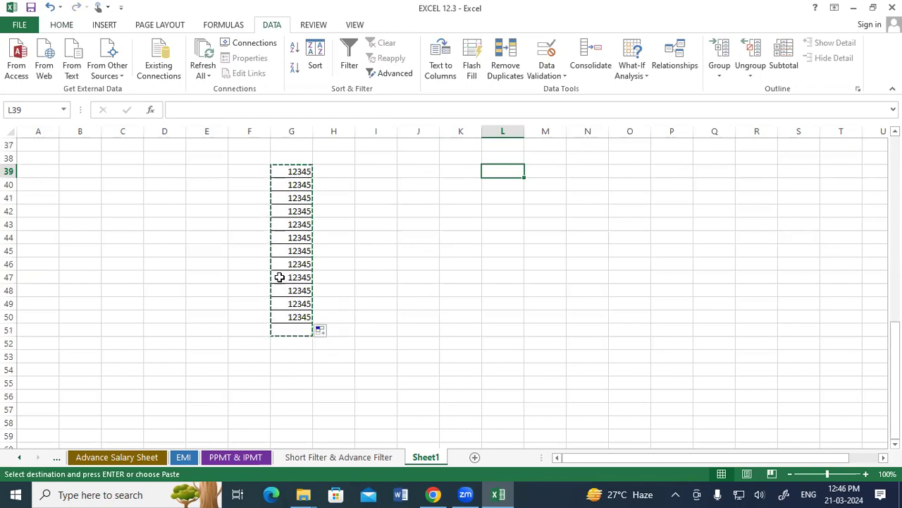
Step: Paste Special only the validation rule into L39:L50
right_click(498, 172)
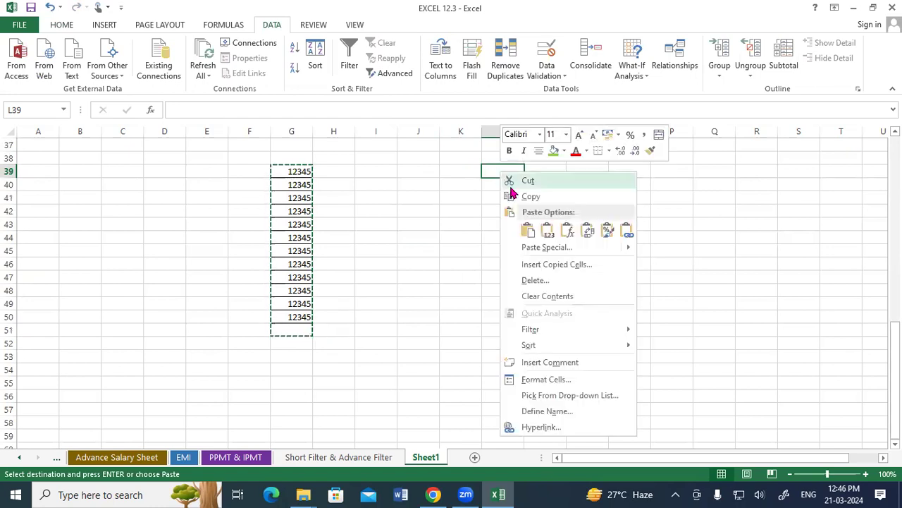
left_click(535, 250)
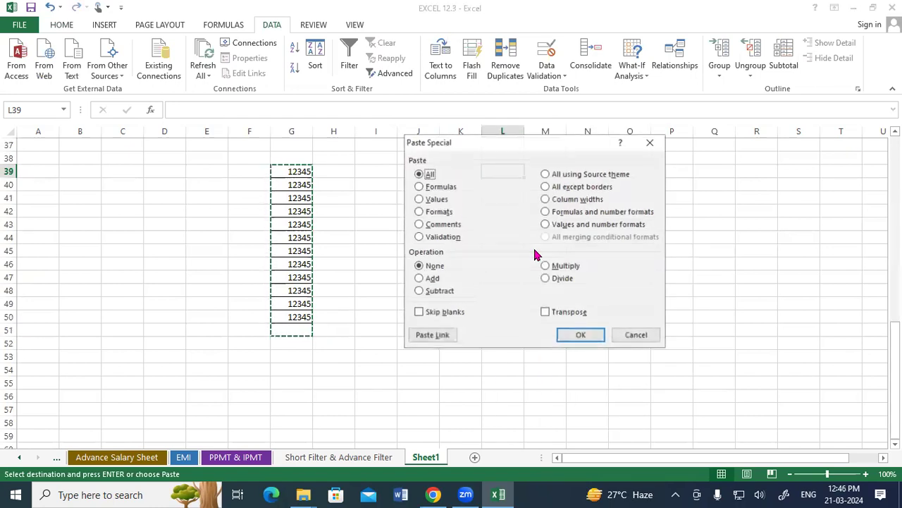
left_click(419, 238)
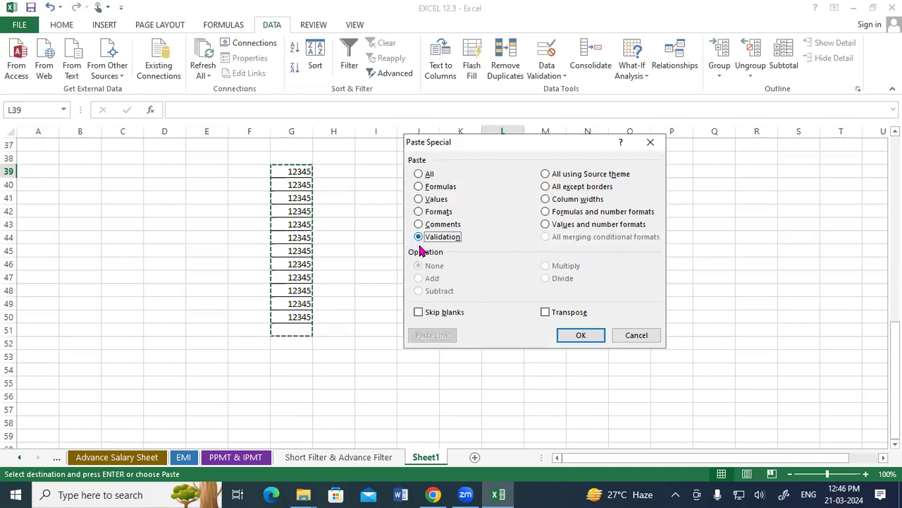
left_click(580, 335)
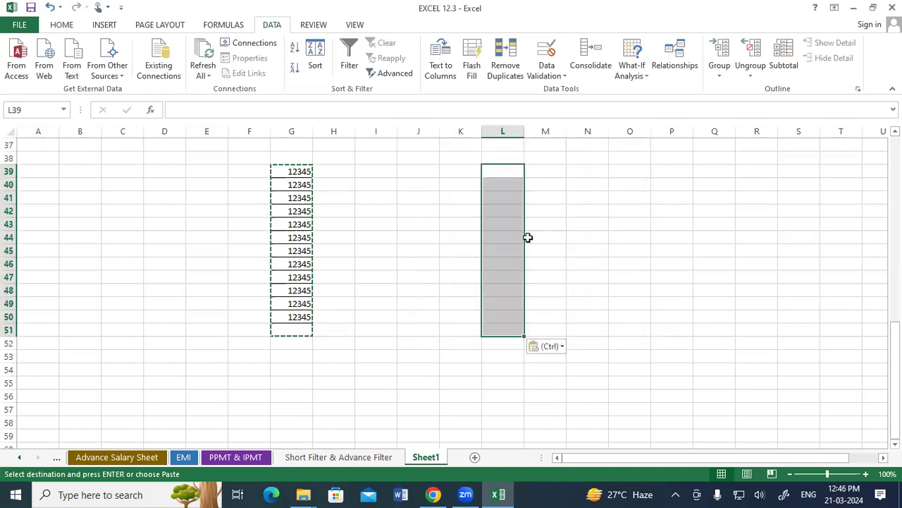
Step: Test the pasted rule: 1243 rejected, 12345 accepted in L42, 1242 rejected in L43
left_click(497, 211)
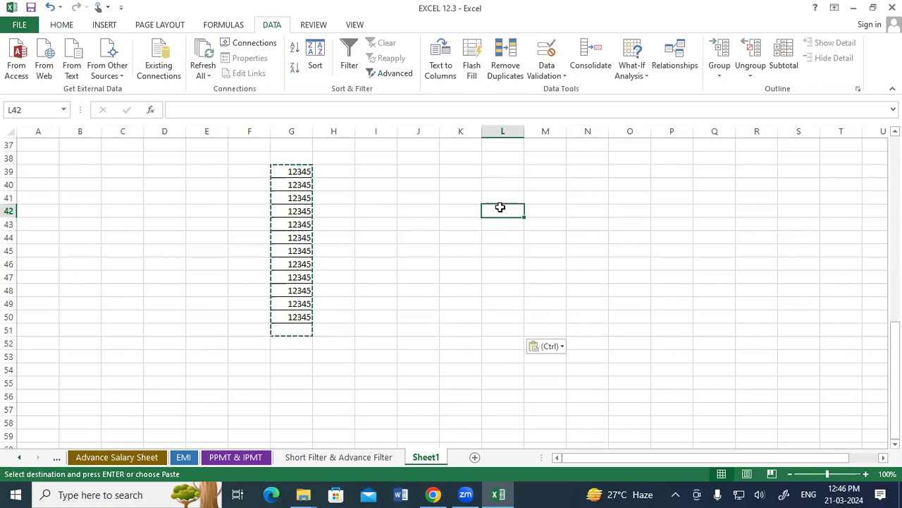
type("1243")
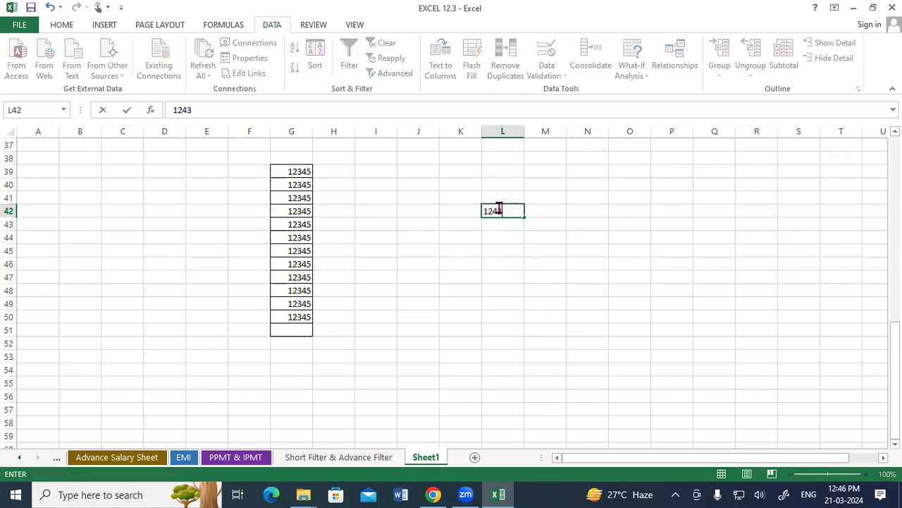
key("Return")
key("Return")
key("Return")
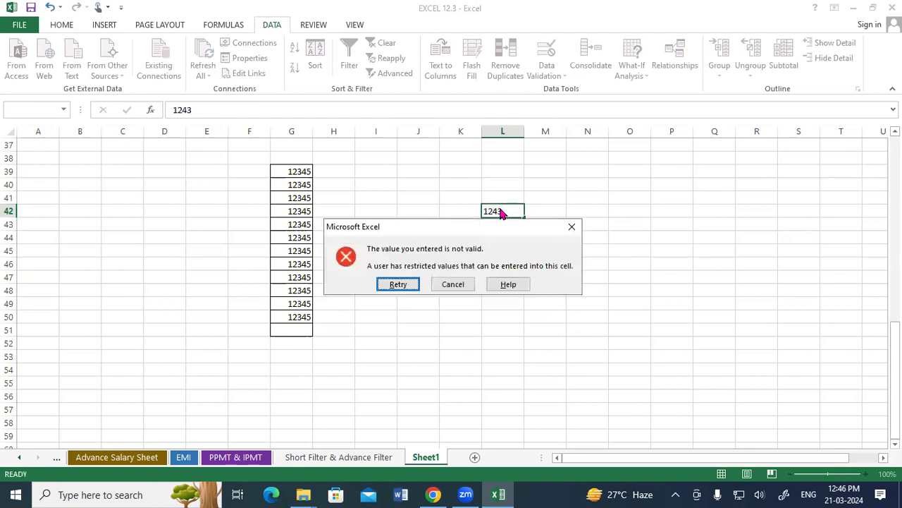
key("Return")
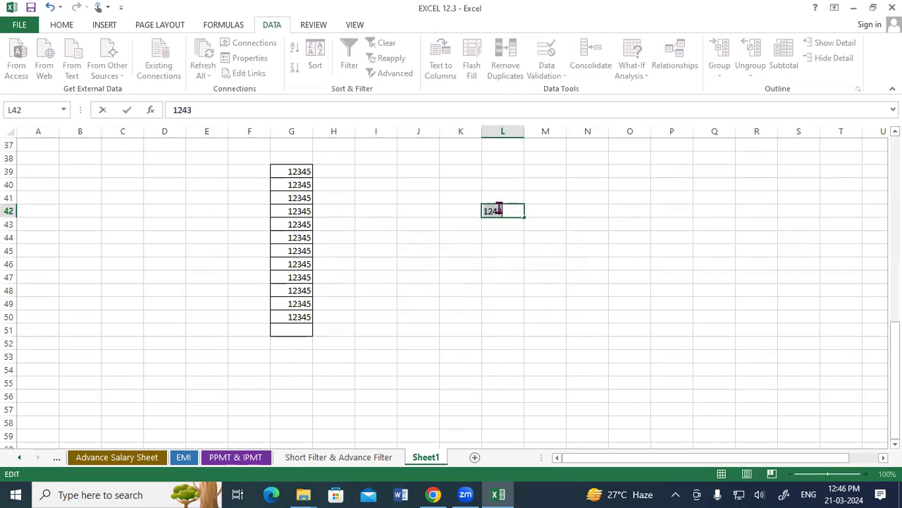
type("12")
key("Return")
type("12")
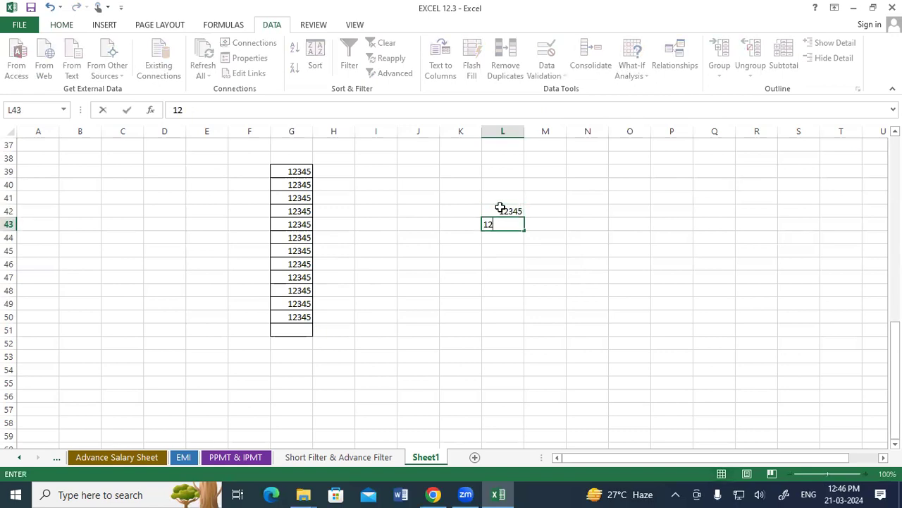
key("Return")
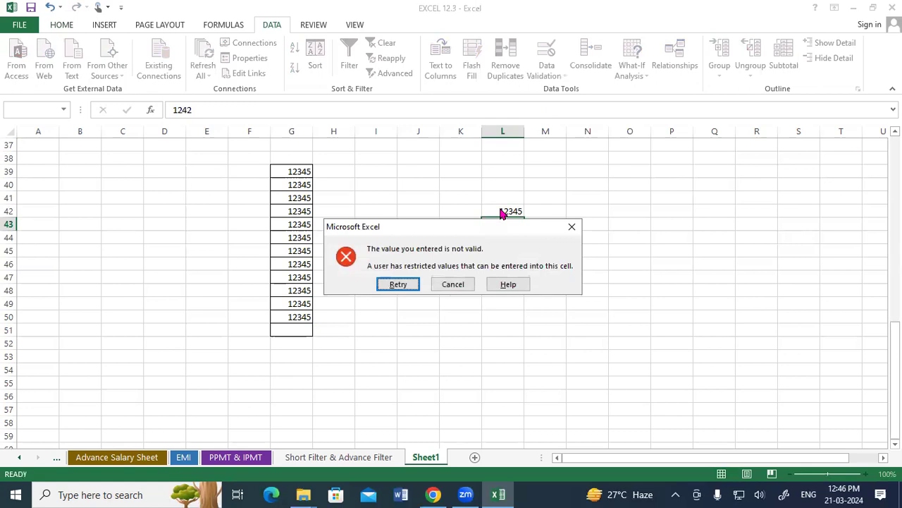
key("Return")
key("Return")
key("Return")
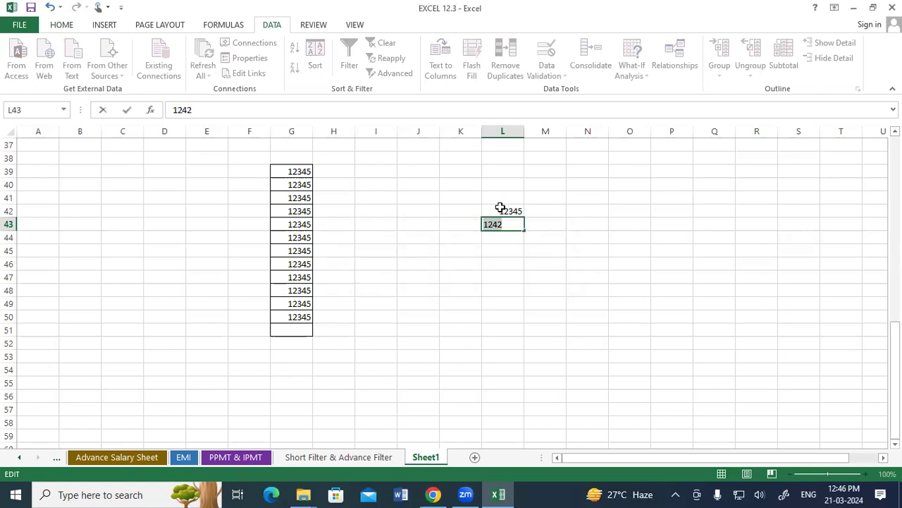
key("Escape")
left_click(389, 236)
Step: Copy G40:G46, then open Paste Special at J42 and cancel without pasting
mouse_move(290, 185)
left_mouse_down()
mouse_move(312, 261)
mouse_move(304, 263)
left_mouse_up()
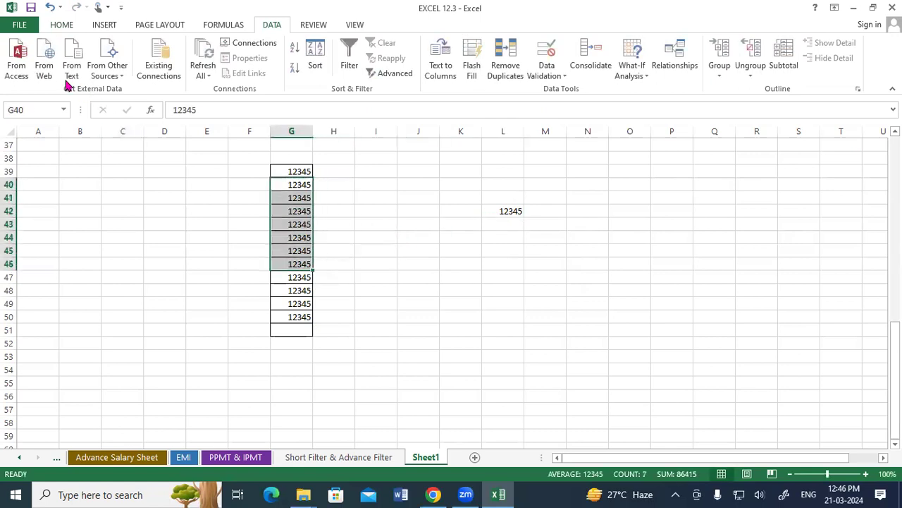
right_click(302, 211)
left_click(329, 237)
left_click(413, 212)
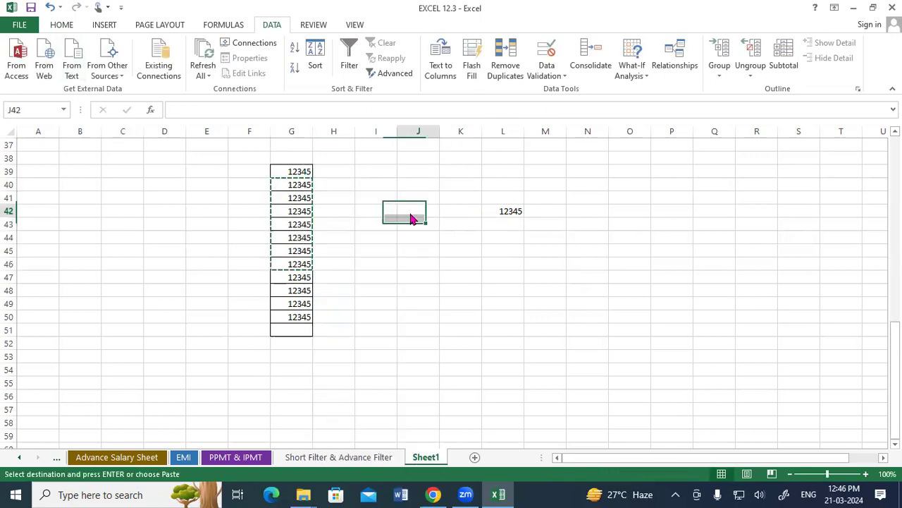
right_click(413, 213)
key("s")
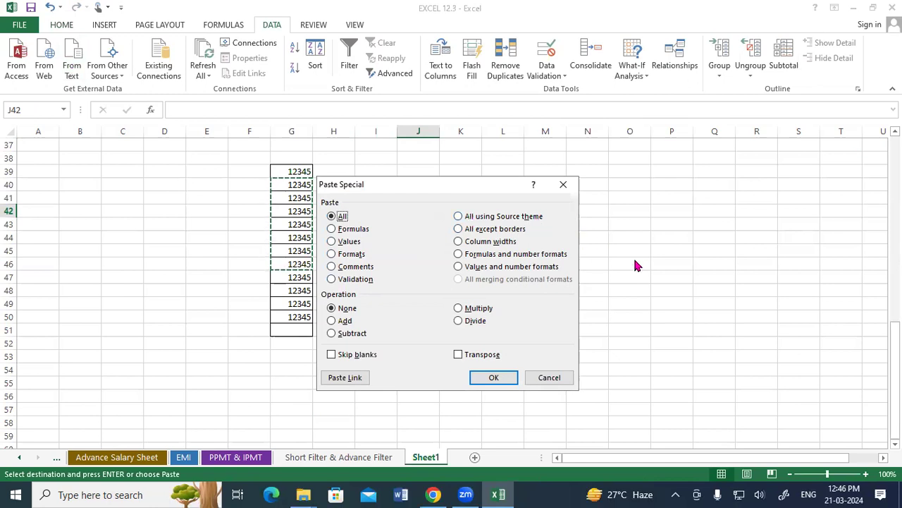
left_click(544, 381)
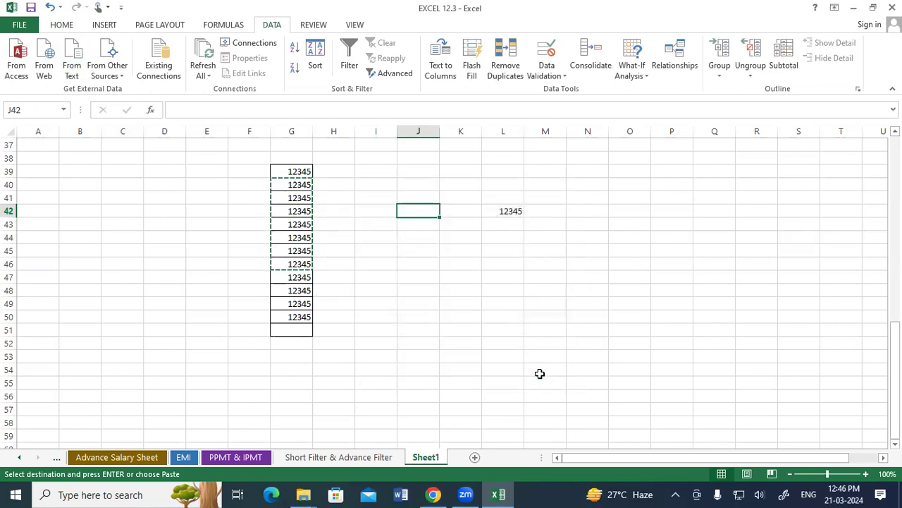
Step: Apply the Facet theme to the workbook
scroll(541, 371, "up", 2)
scroll(540, 369, "up", 4)
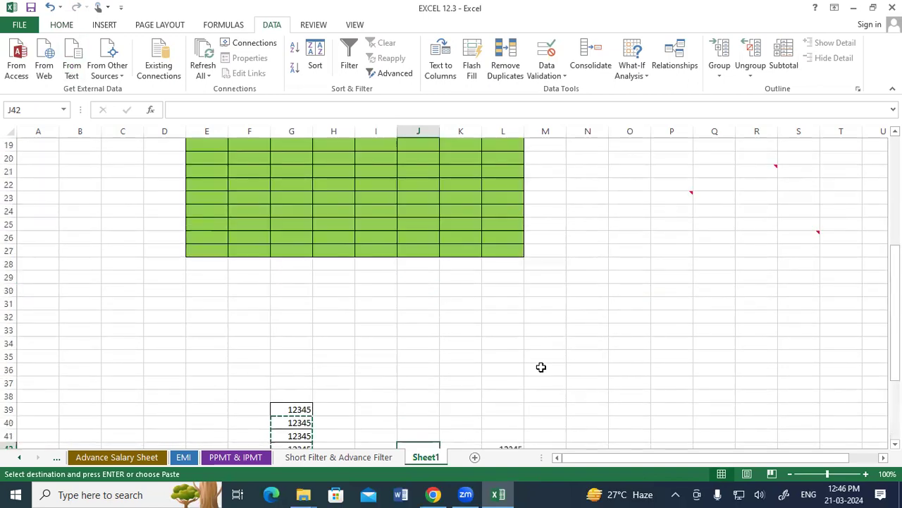
scroll(541, 366, "up", 6)
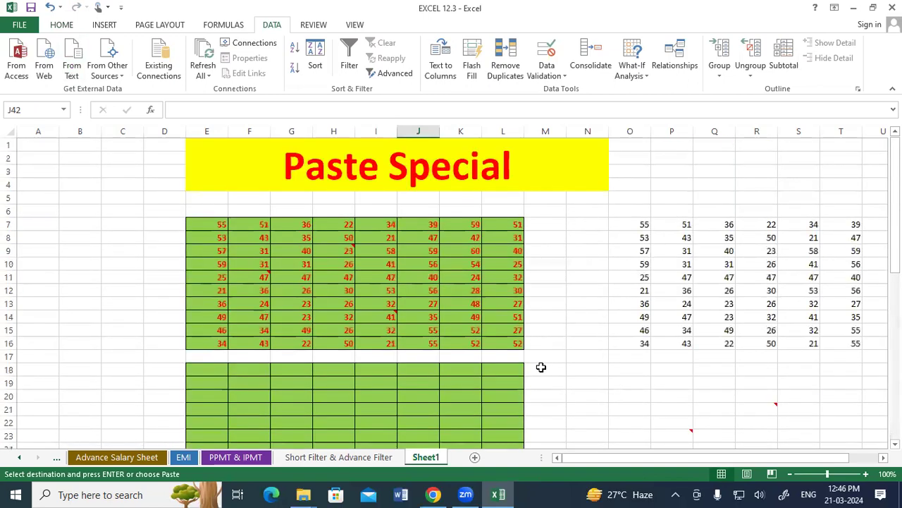
left_click(167, 25)
left_click(28, 65)
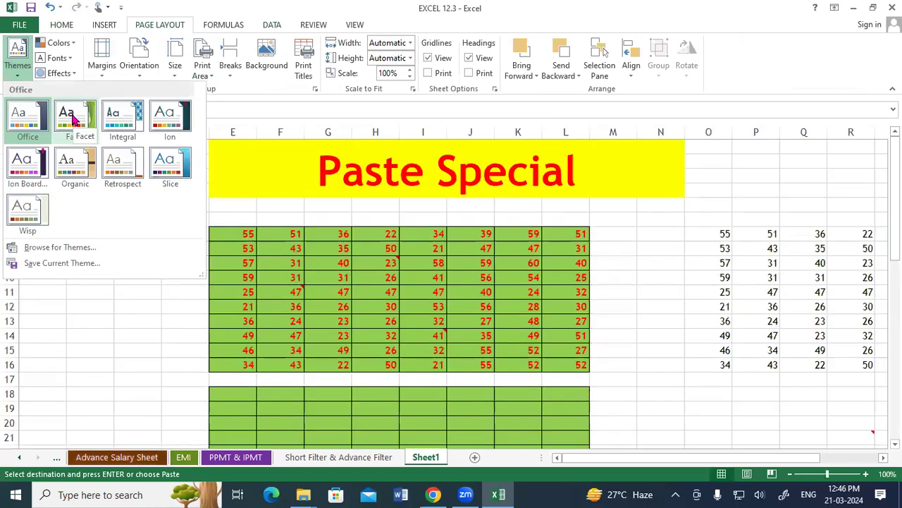
left_click(74, 120)
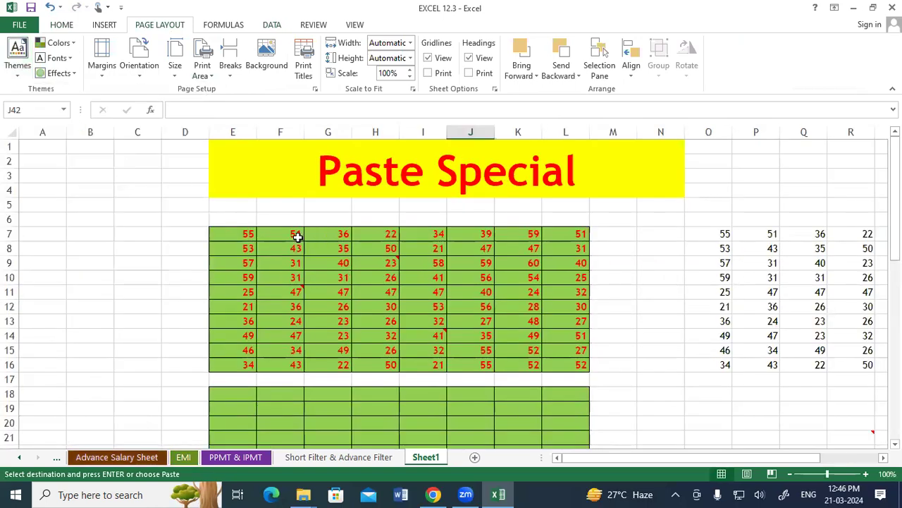
Step: Copy the green grid E7:L16 and move to the Short Filter & Advance Filter sheet
left_click_drag(232, 235, 564, 365)
right_click(522, 310)
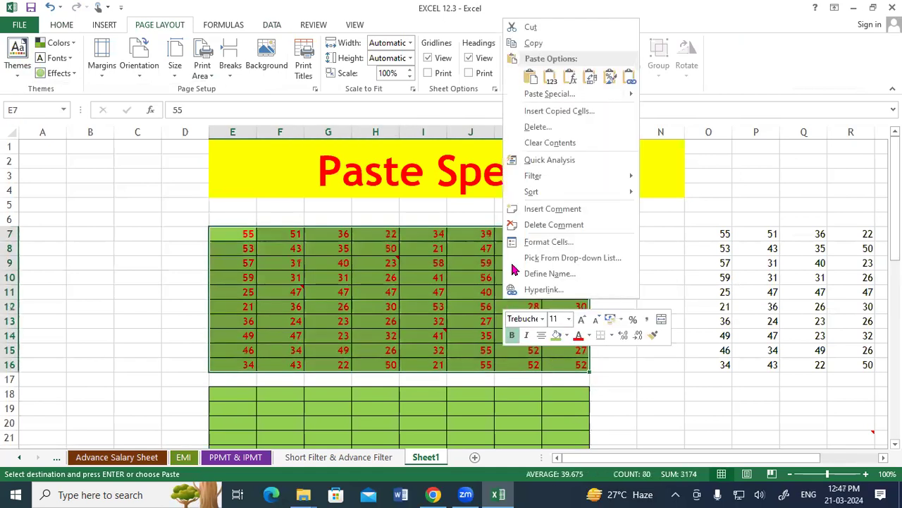
left_click(533, 43)
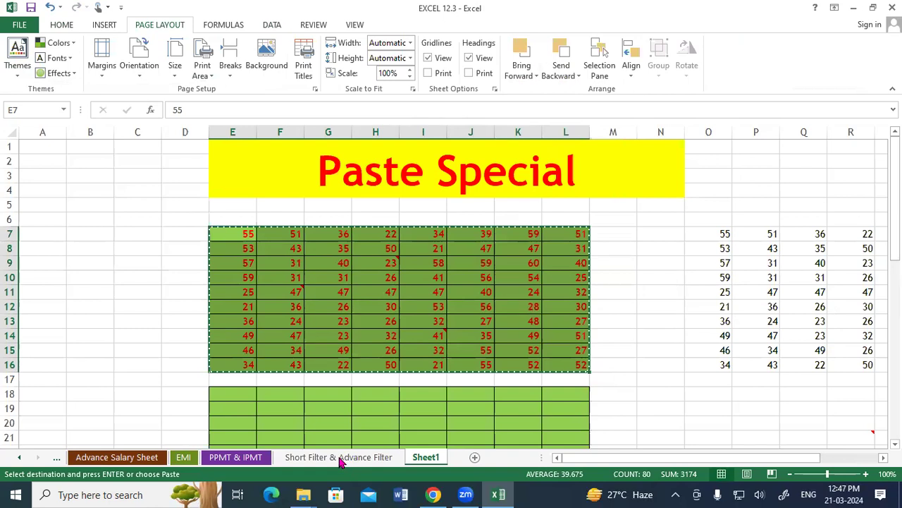
key("ctrl+Page_Up")
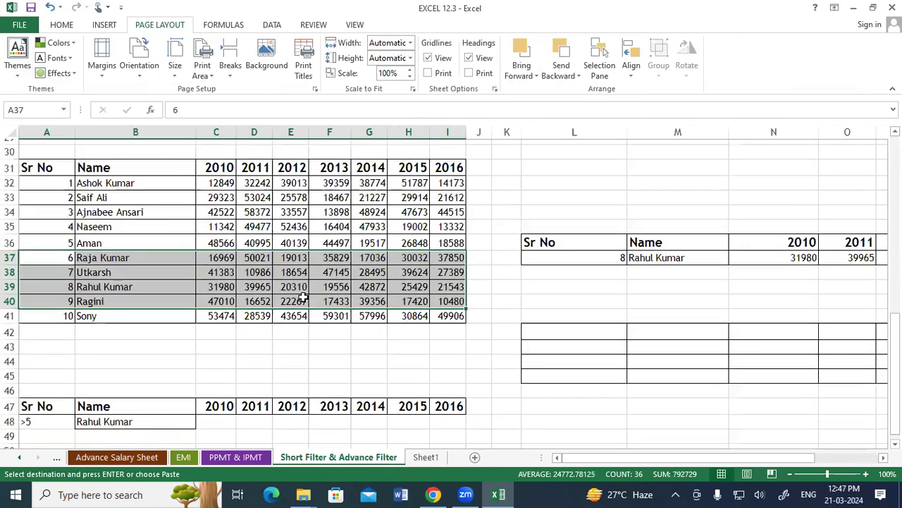
Step: On the PPMT & IPMT sheet, paste the grid into C8:D14 using the source theme, replacing data
scroll(300, 338, "down", 3)
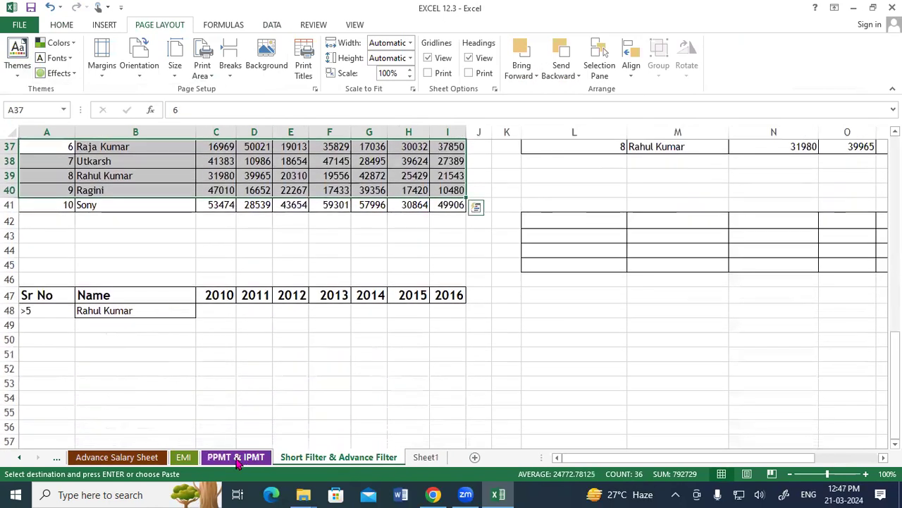
left_click(236, 457)
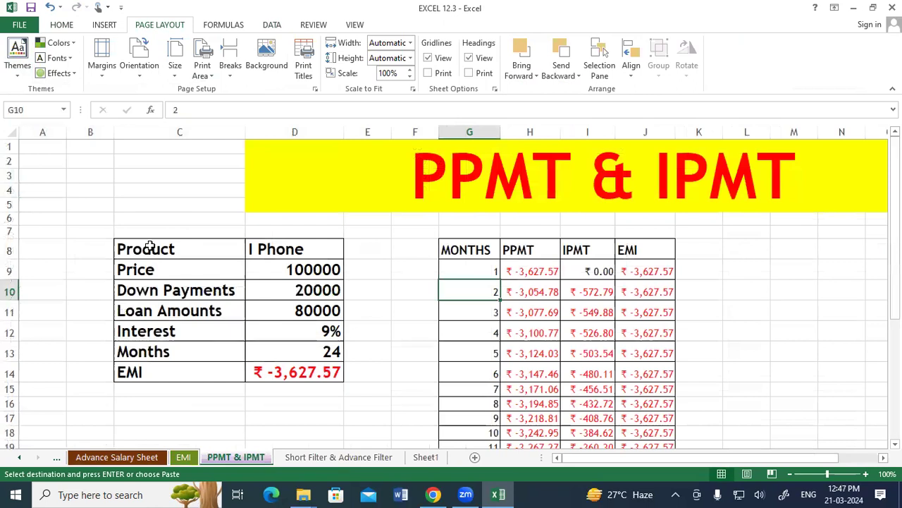
right_click(150, 249)
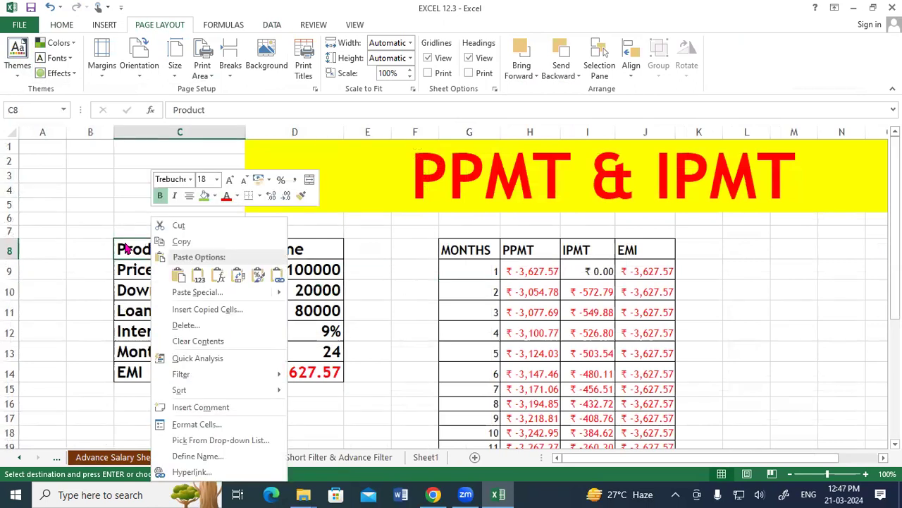
left_click(133, 241)
left_click_drag(190, 266, 302, 371)
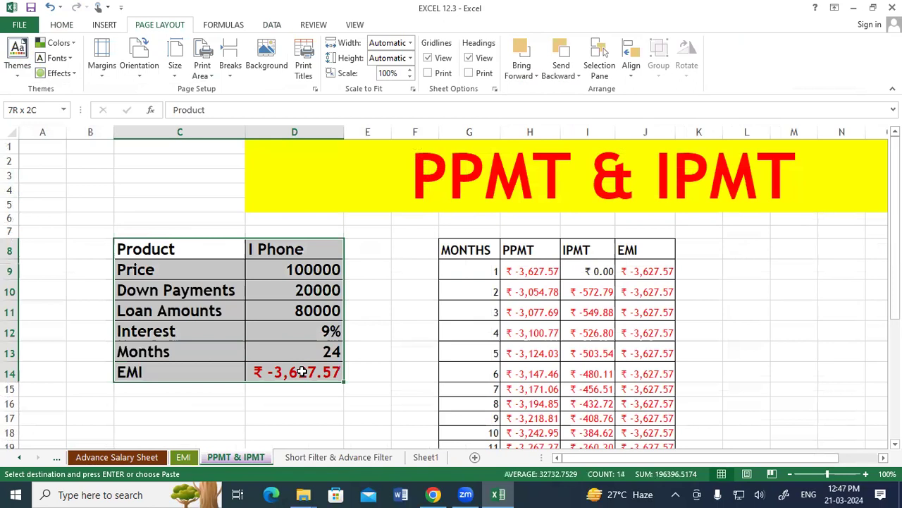
right_click(260, 303)
left_click(310, 109)
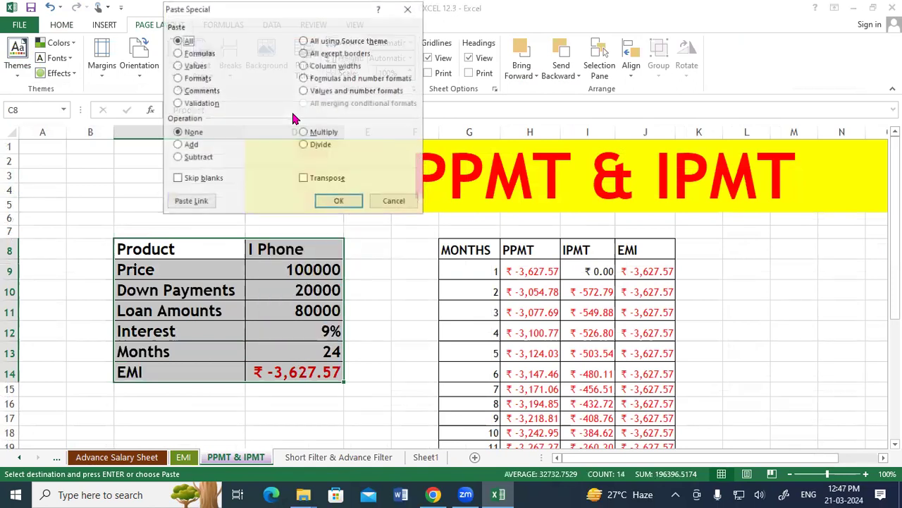
left_click(303, 41)
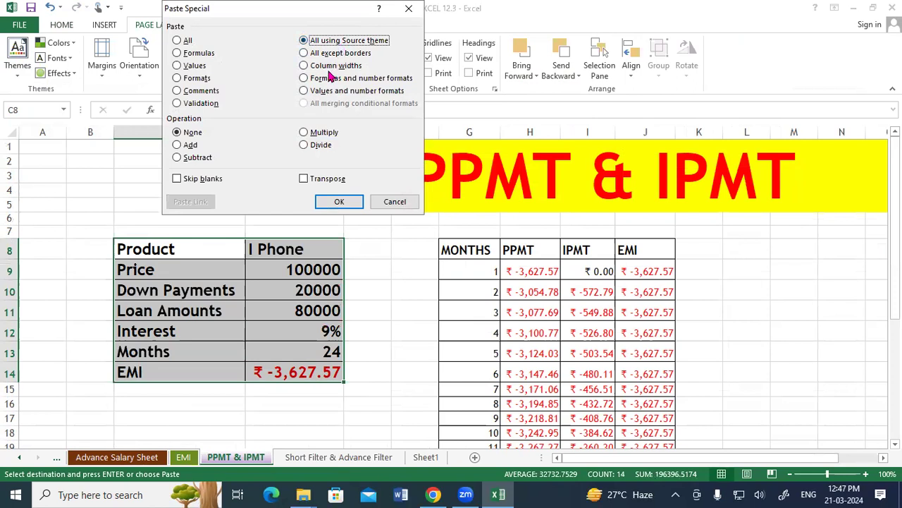
left_click(335, 202)
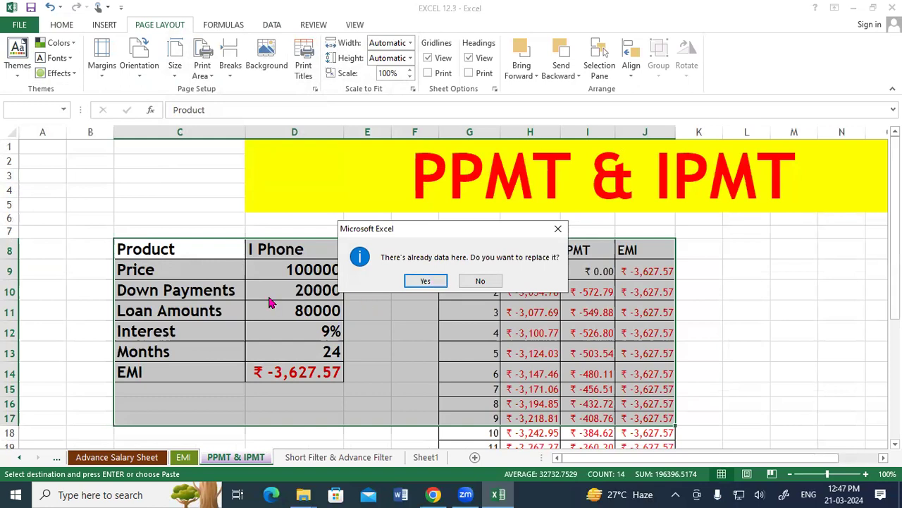
left_click(425, 281)
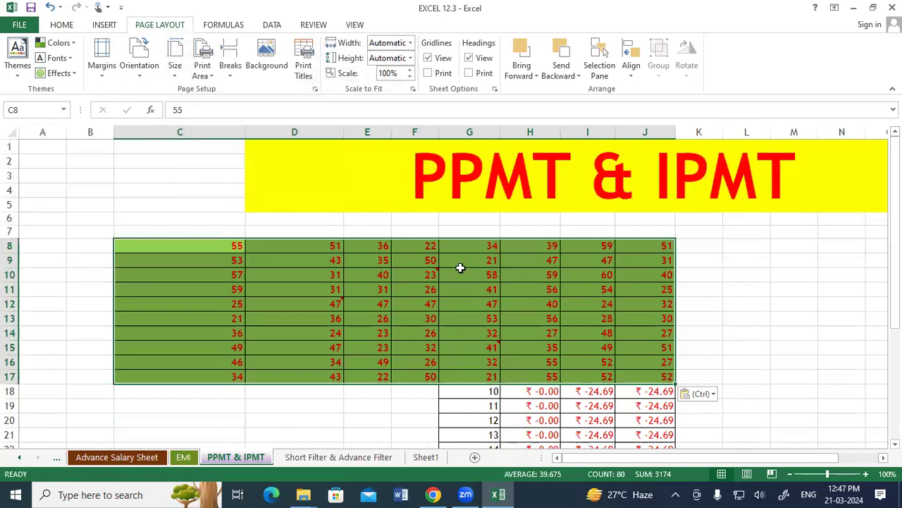
Step: Undo the paste to restore the loan table, then reselect C8:D14
left_click_drag(190, 246, 282, 359)
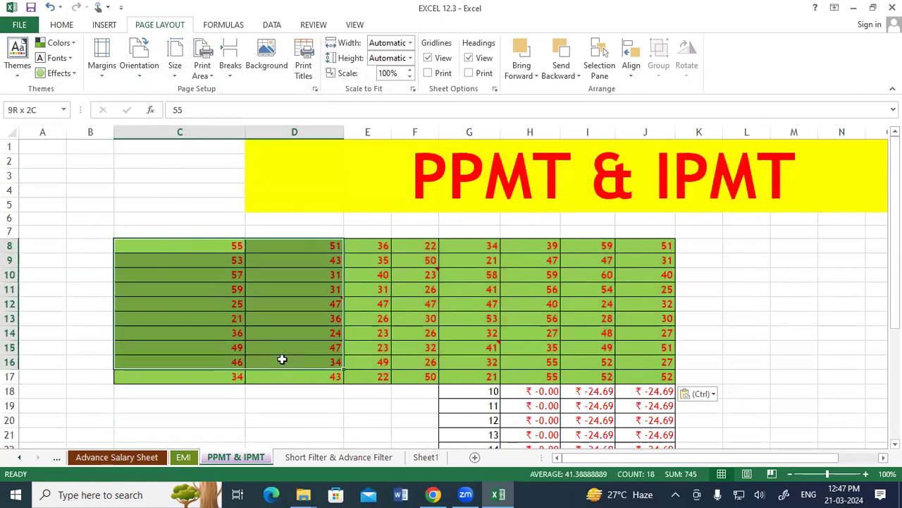
left_click_drag(282, 360, 282, 360)
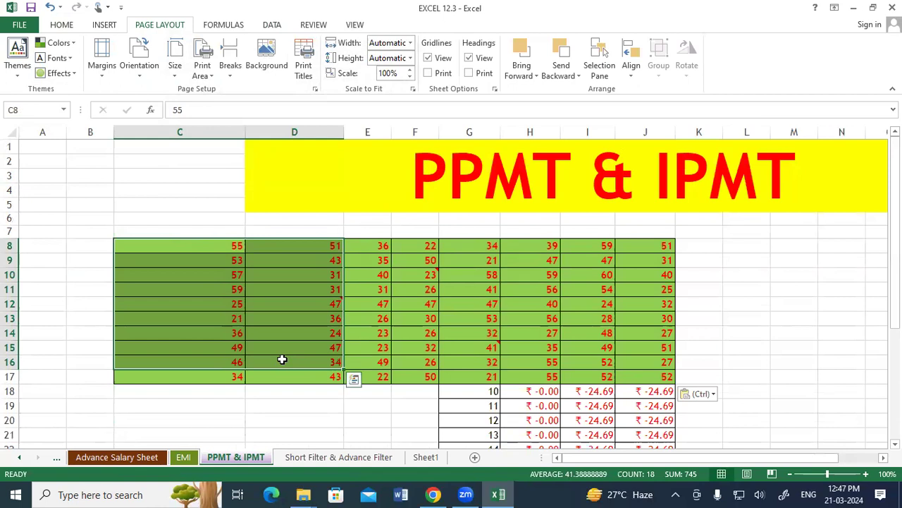
key("ctrl+z")
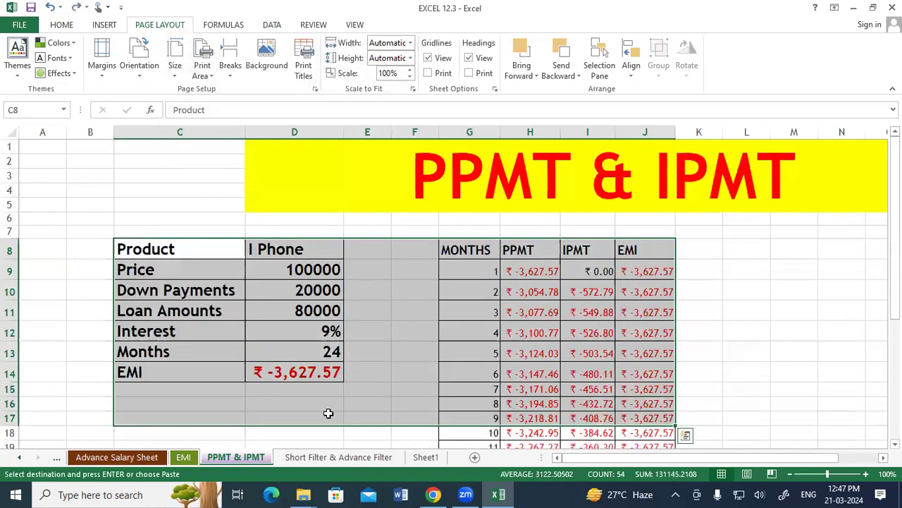
left_click(328, 414)
scroll(318, 395, "down", 2)
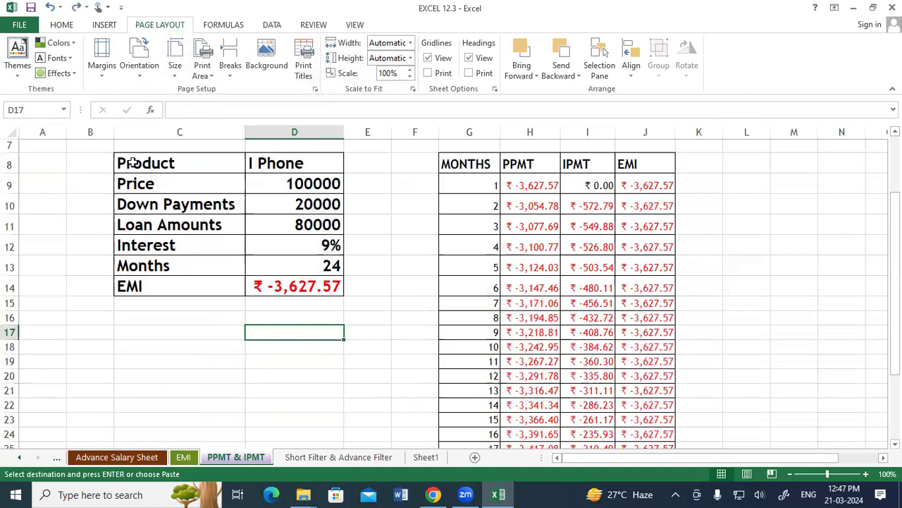
left_click_drag(130, 161, 145, 280)
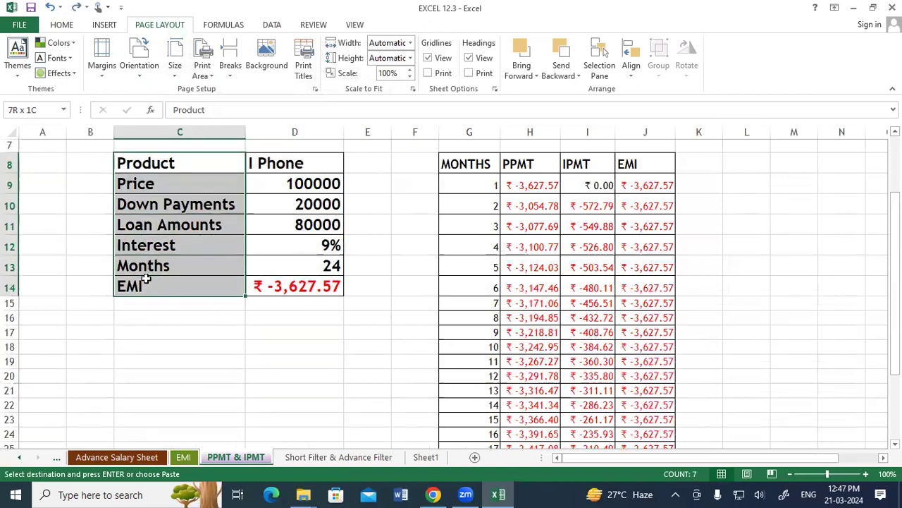
left_click(179, 205)
left_click_drag(145, 163, 304, 275)
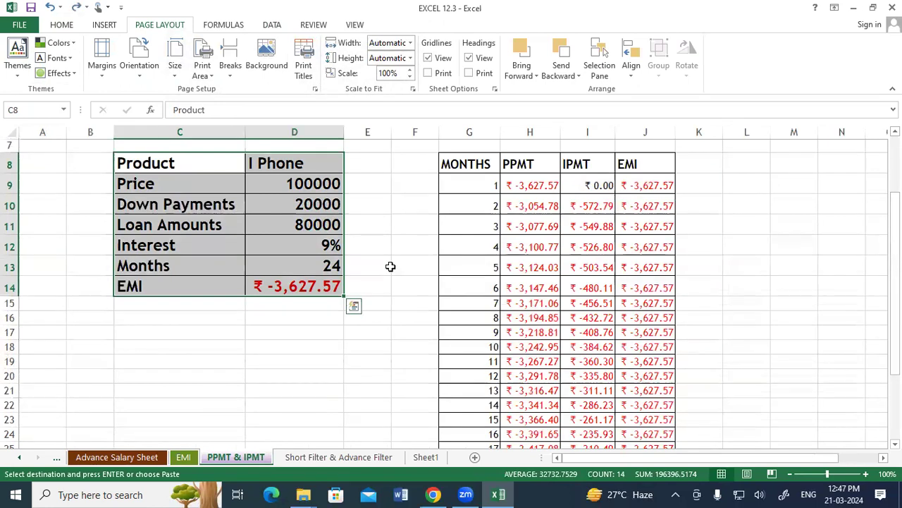
Step: Back on Sheet1, try out and apply workbook themes from the Themes gallery
left_click(425, 457)
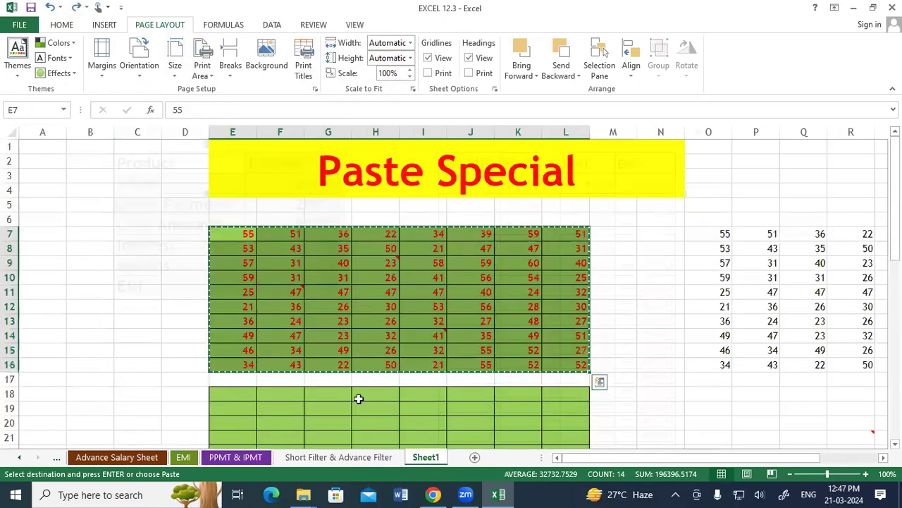
left_click(17, 60)
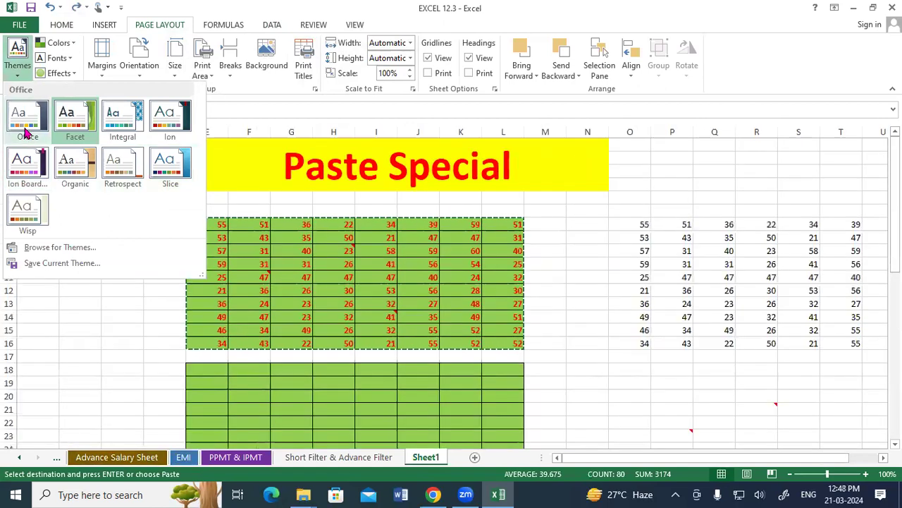
left_click(29, 209)
scroll(124, 335, "down", 3)
scroll(131, 322, "down", 2)
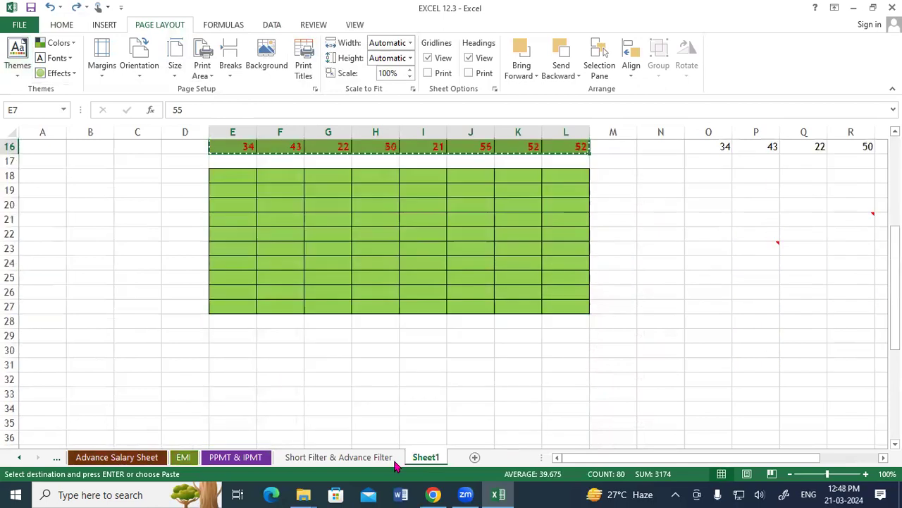
scroll(131, 322, "up", 4)
left_click_drag(636, 459, 693, 459)
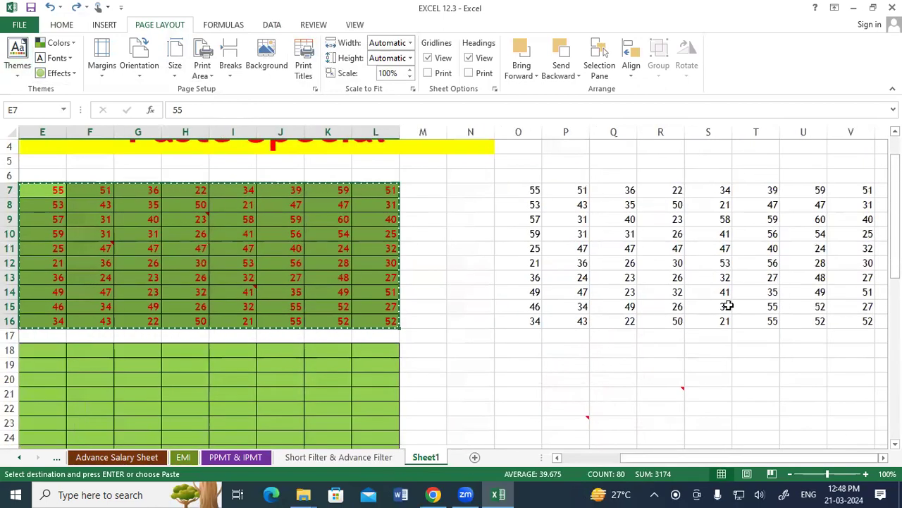
mouse_move(533, 190)
left_mouse_down()
mouse_move(670, 288)
mouse_move(870, 318)
left_mouse_up()
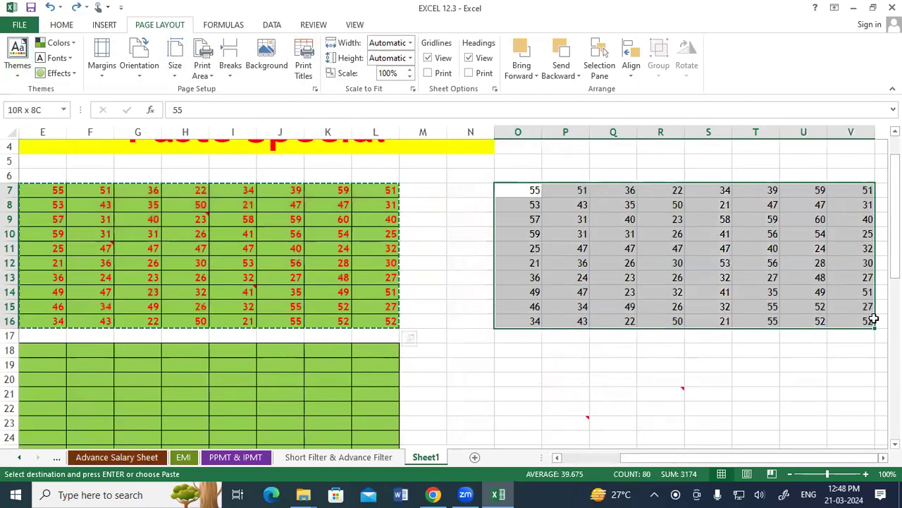
left_click(18, 60)
left_click(26, 120)
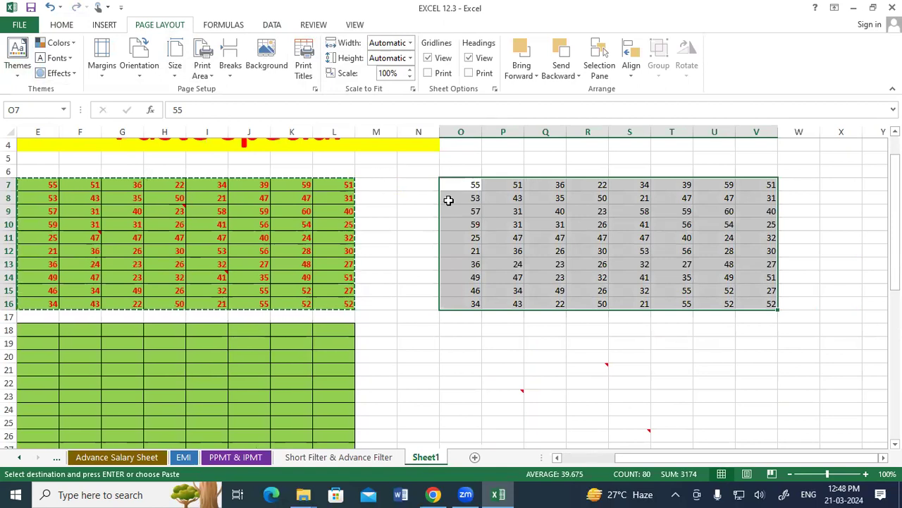
left_click(21, 77)
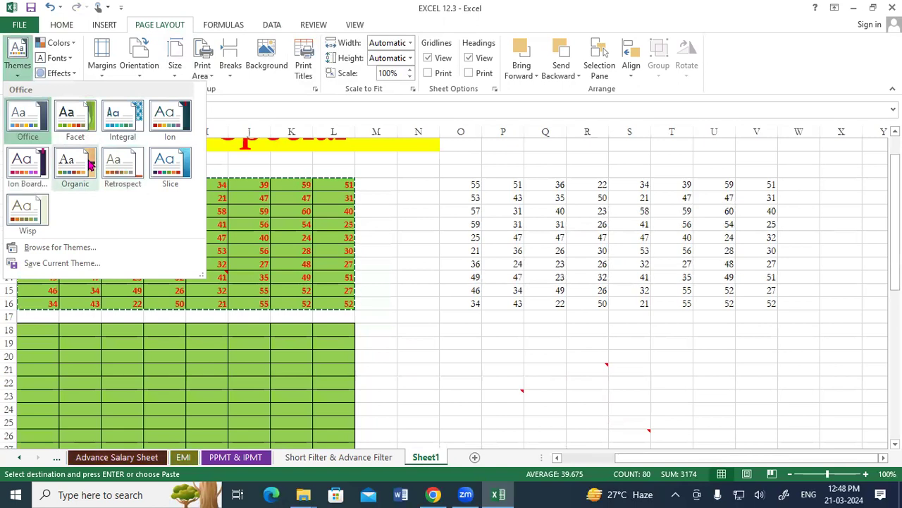
key("Escape")
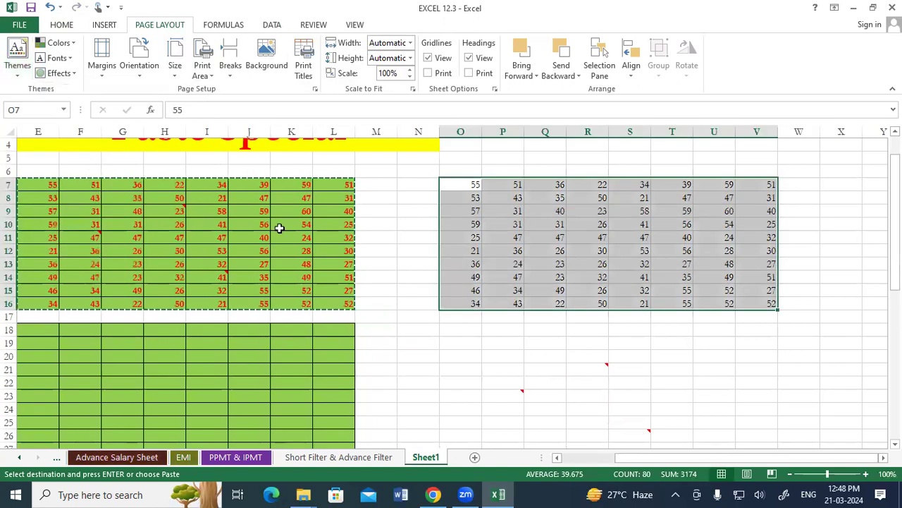
Step: Copy the plain number grid O7:V16
left_click(463, 226)
mouse_move(465, 184)
left_mouse_down()
mouse_move(556, 251)
mouse_move(767, 300)
left_mouse_up()
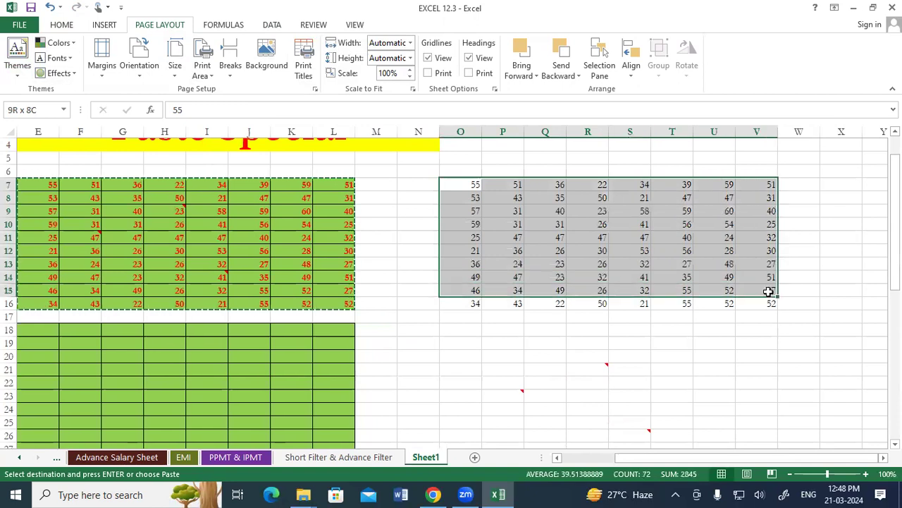
right_click(653, 256)
left_click(681, 241)
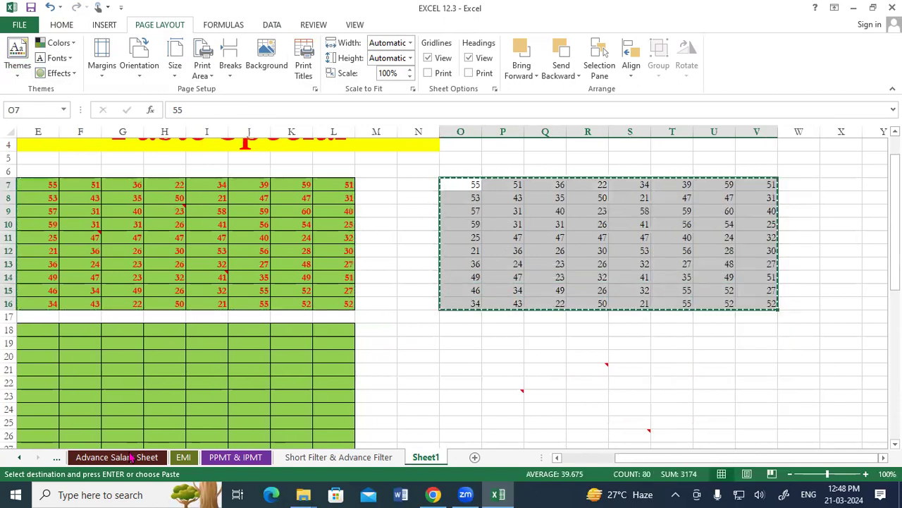
Step: Navigate through the sheet tabs to the Rank Function sheet
left_click(121, 457)
left_click(57, 457)
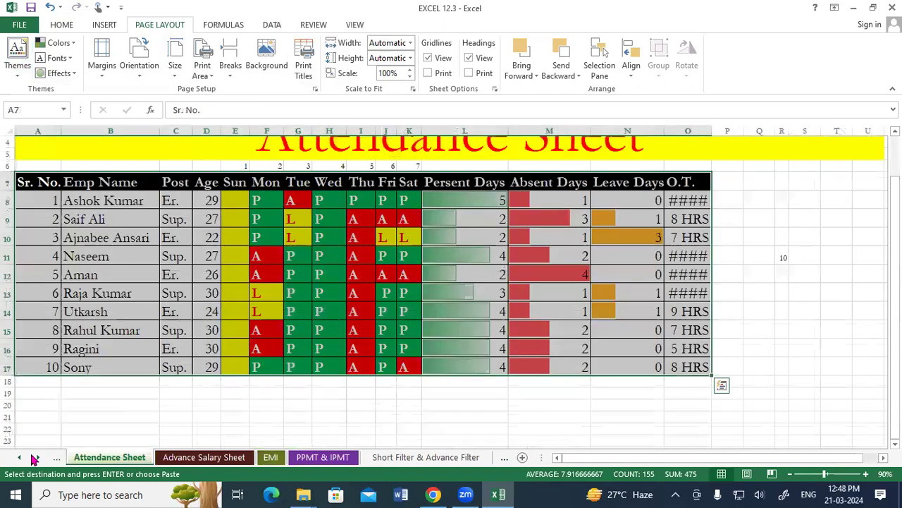
left_click(34, 457)
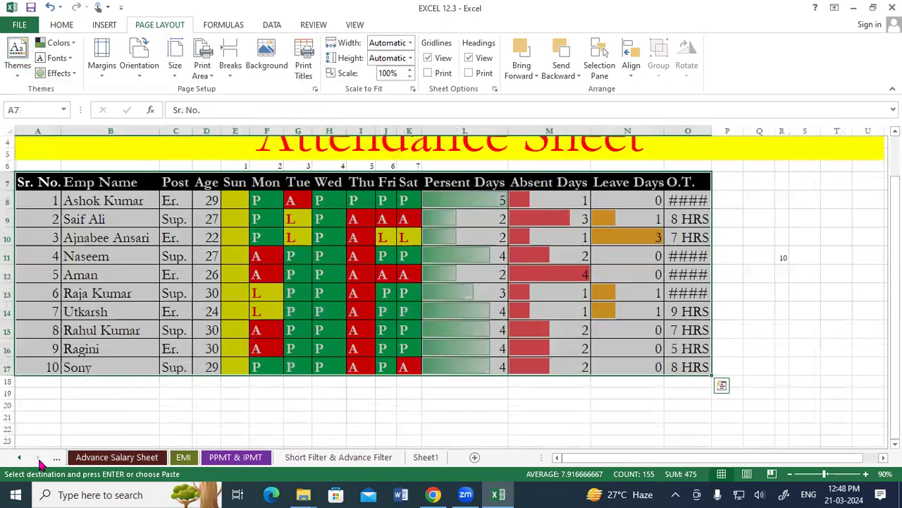
left_click(56, 457)
left_click(56, 457)
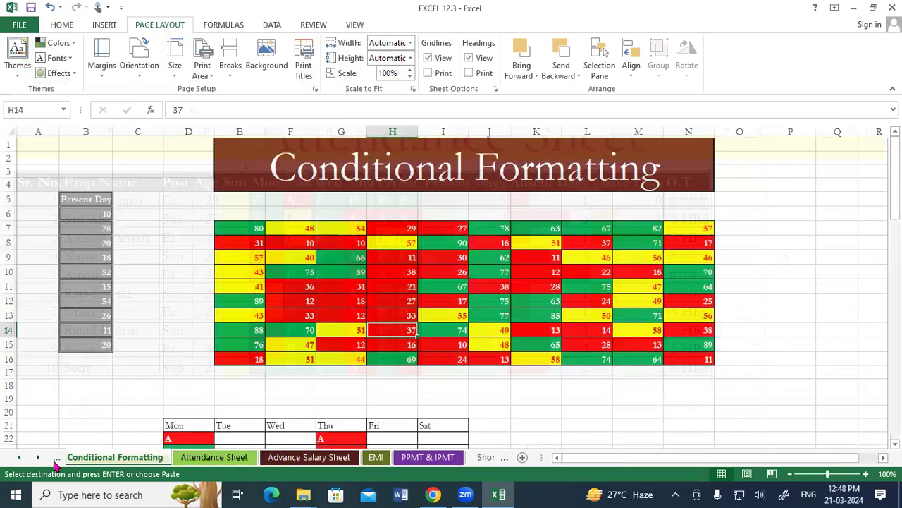
left_click(55, 458)
left_click(56, 458)
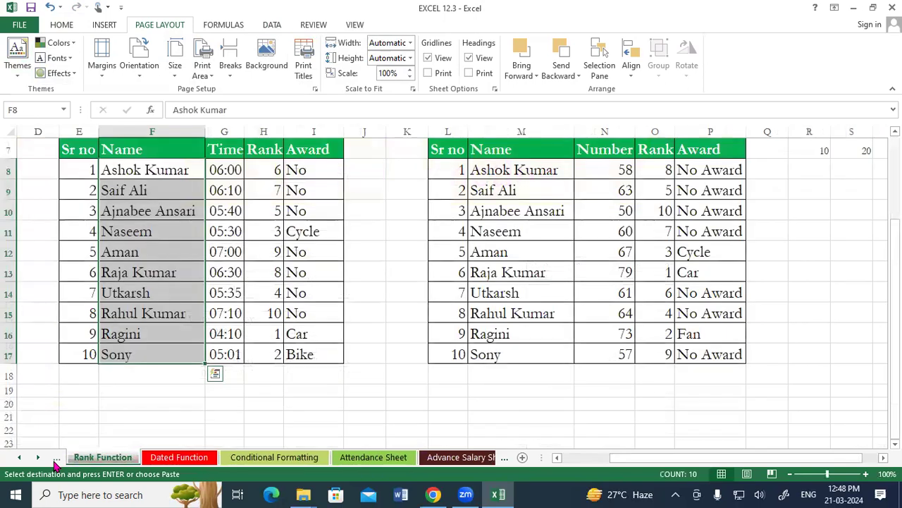
Step: Paste into E8 using the source theme, undo it, then apply the Office theme
right_click(82, 171)
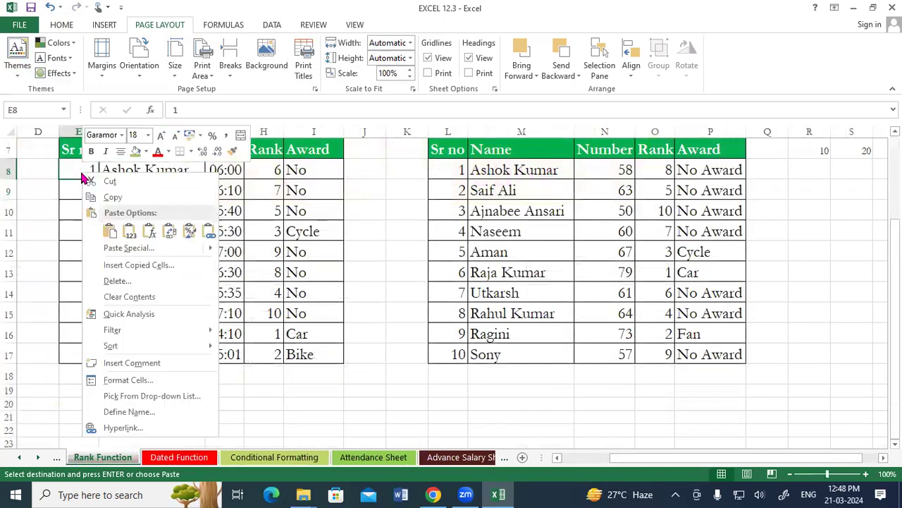
left_click(123, 250)
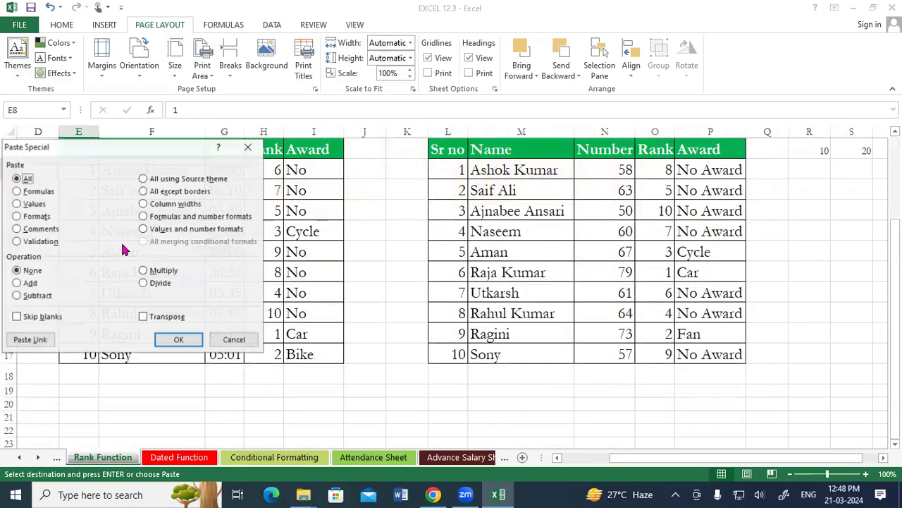
left_click(148, 180)
left_click(180, 343)
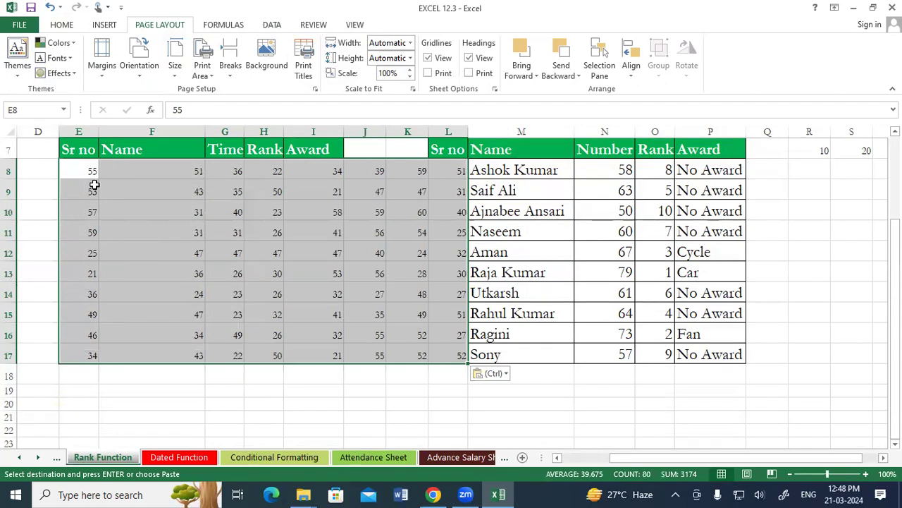
key("ctrl+z")
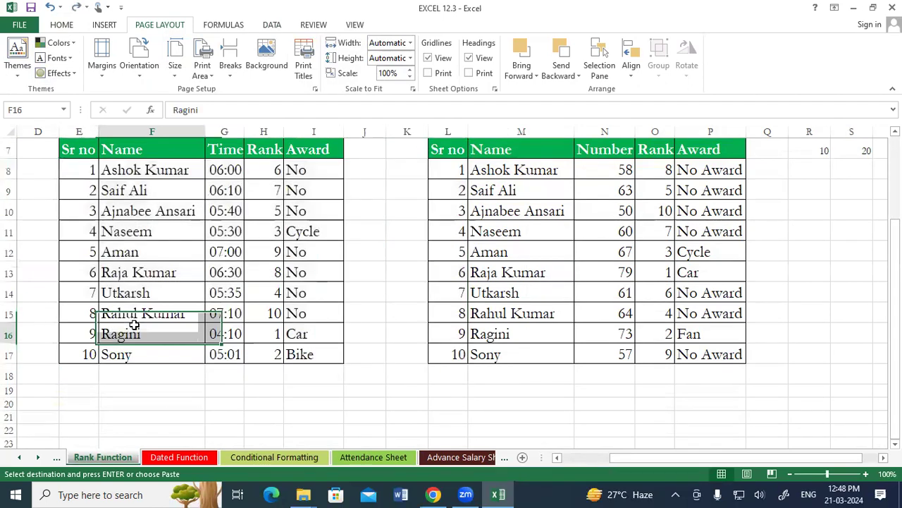
left_click(134, 324)
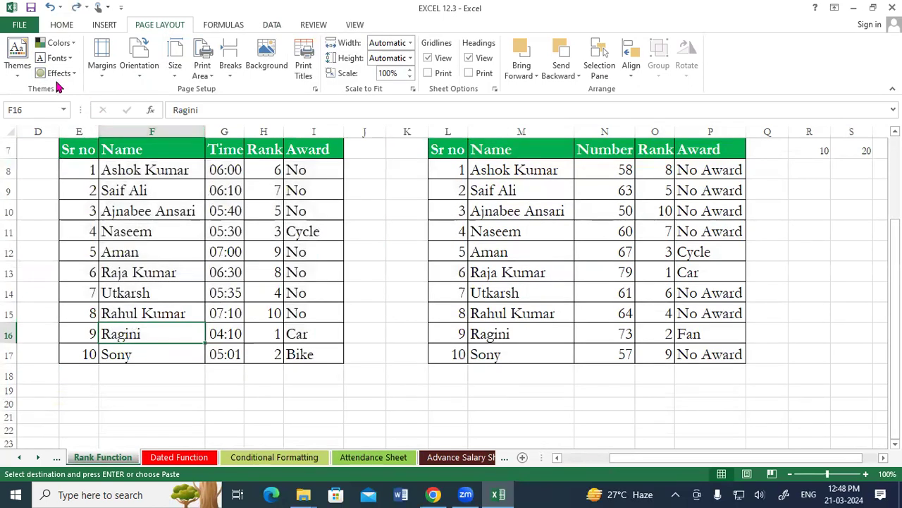
left_click(18, 60)
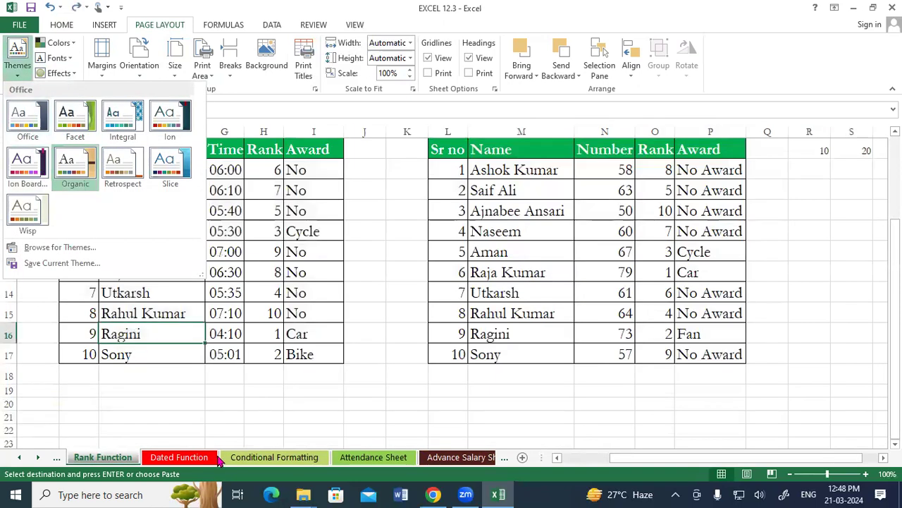
left_click(11, 112)
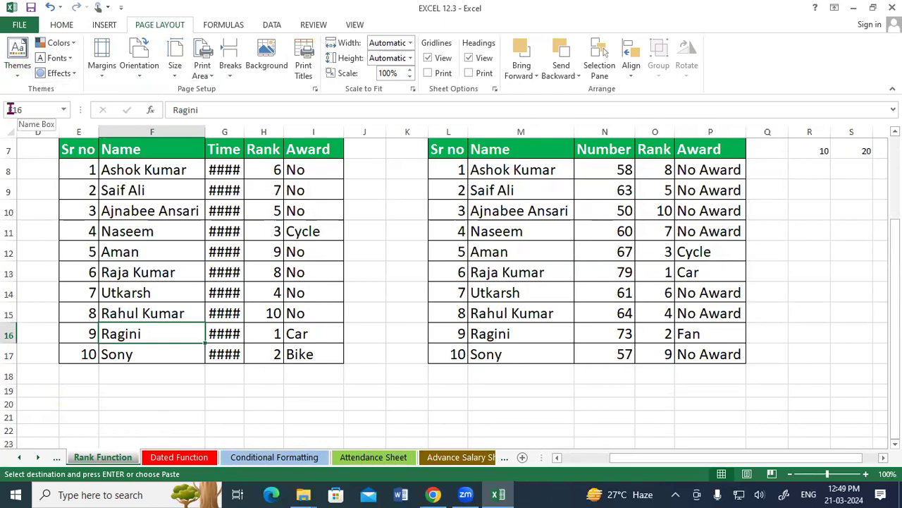
Step: Move through the sheet tabs back to Sheet1
left_click(506, 458)
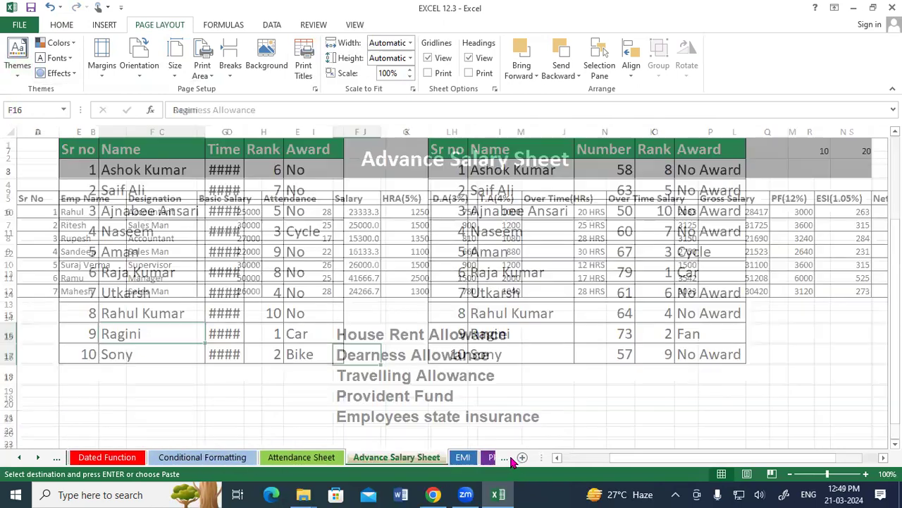
left_click(508, 458)
key("ctrl+Page_Down")
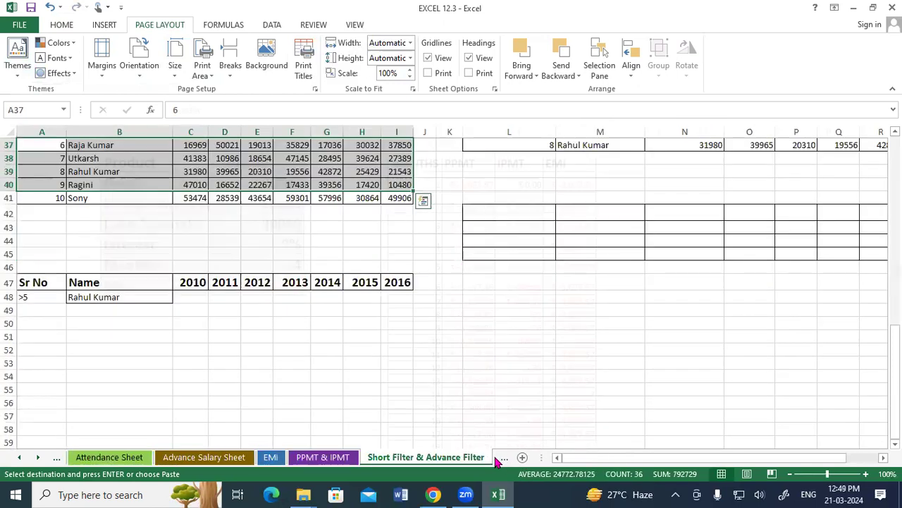
key("ctrl+Page_Down")
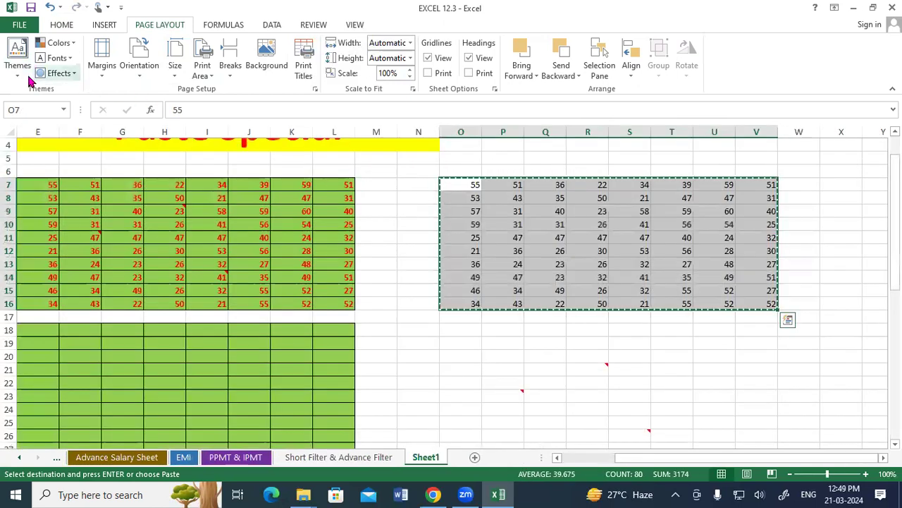
left_click(17, 57)
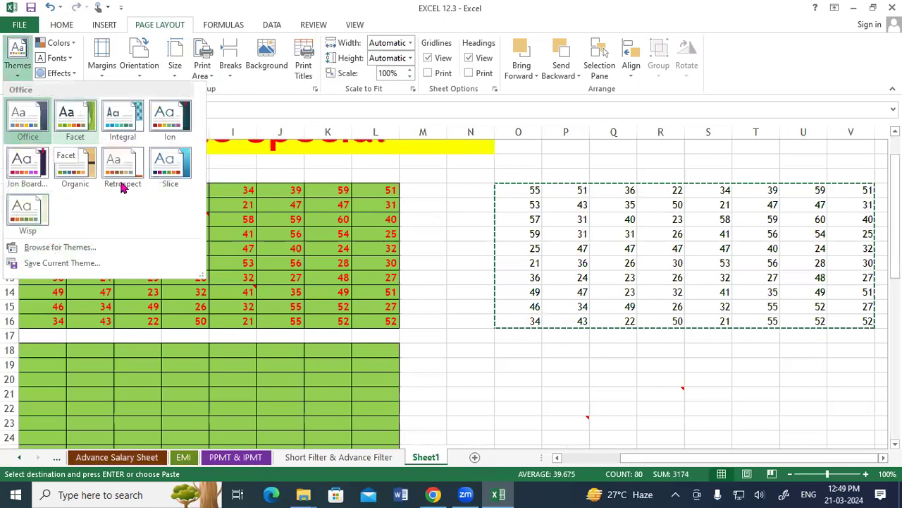
Step: Cancel Paste Special on the copied O7:V16 grid and clear the copy marquee
right_click(498, 252)
right_click(497, 252)
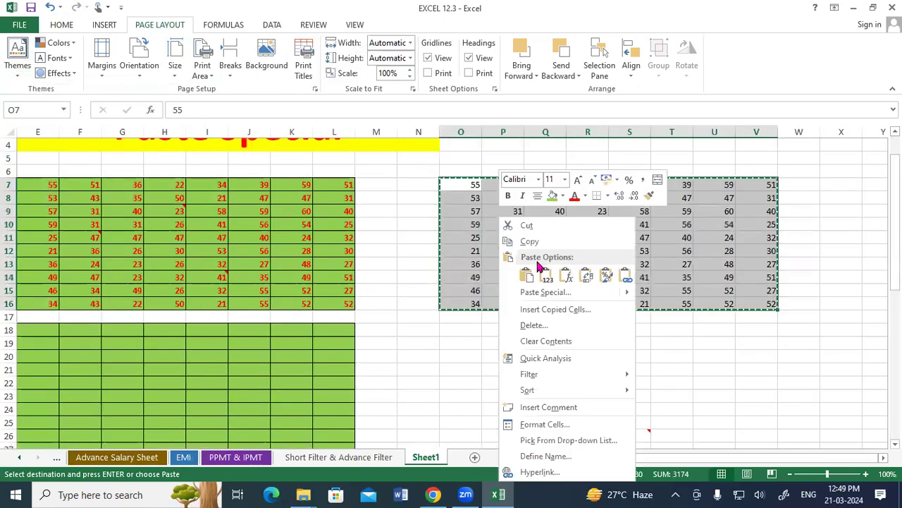
left_click(537, 292)
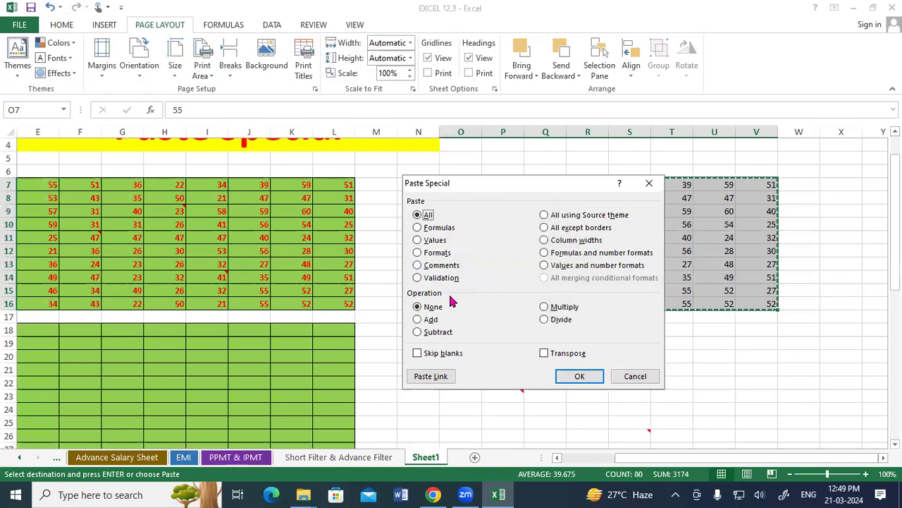
left_click(633, 374)
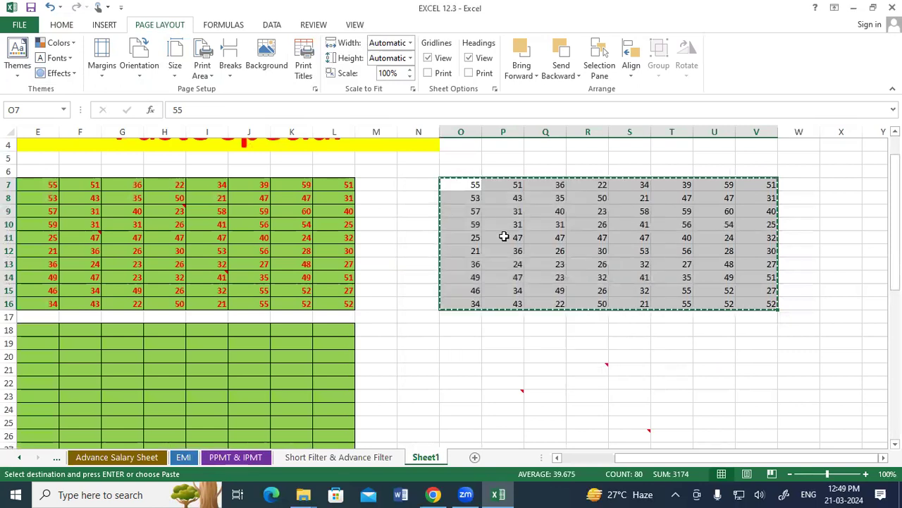
left_click(70, 28)
key("Escape")
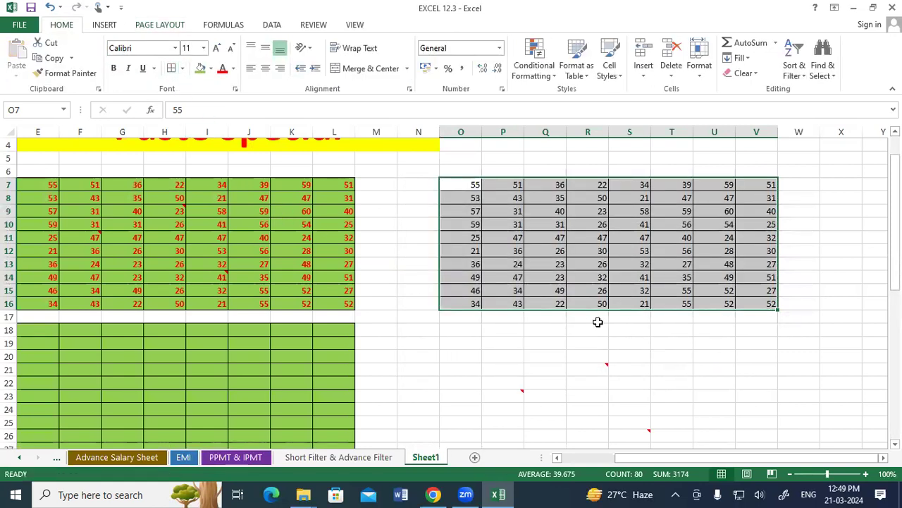
Step: Copy the O7:V16 number grid
left_click(597, 322)
left_click_drag(468, 185, 766, 306)
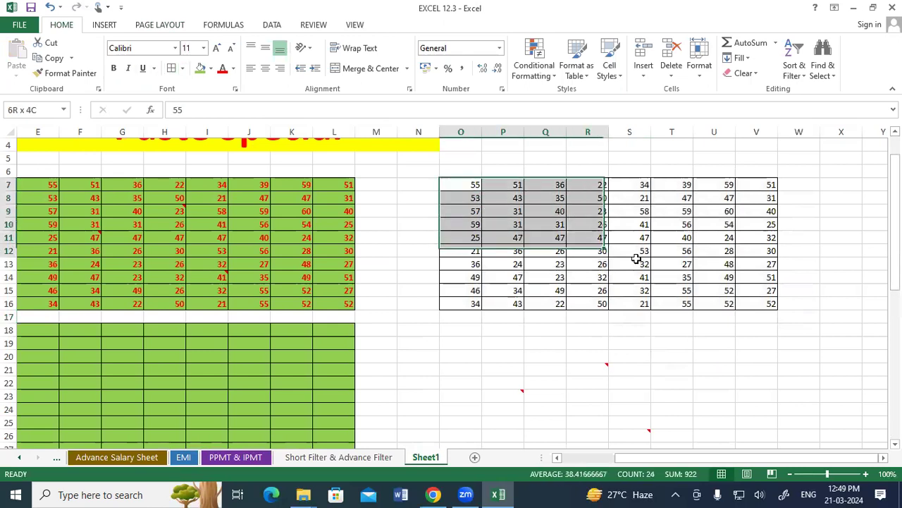
right_click(719, 219)
left_click(745, 225)
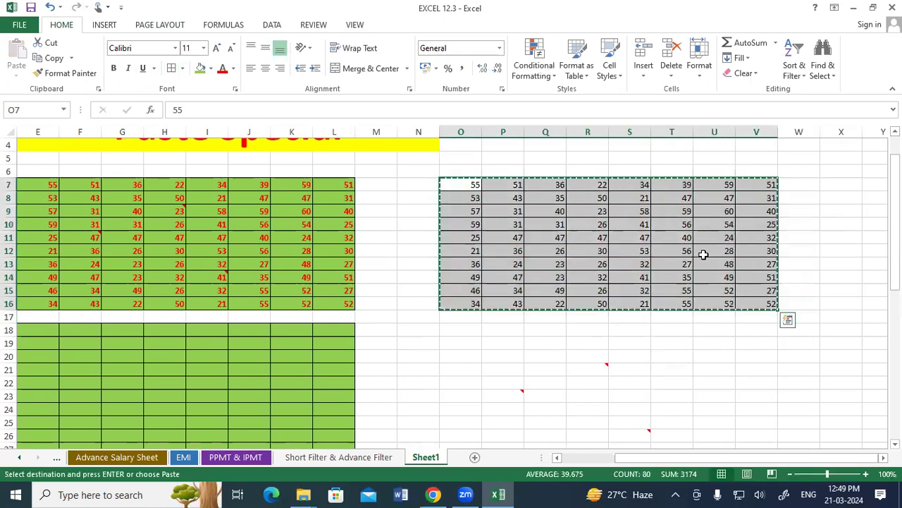
Step: Paste the grid at O19 with Paste Special 'All except borders'
left_click(469, 342)
right_click(471, 343)
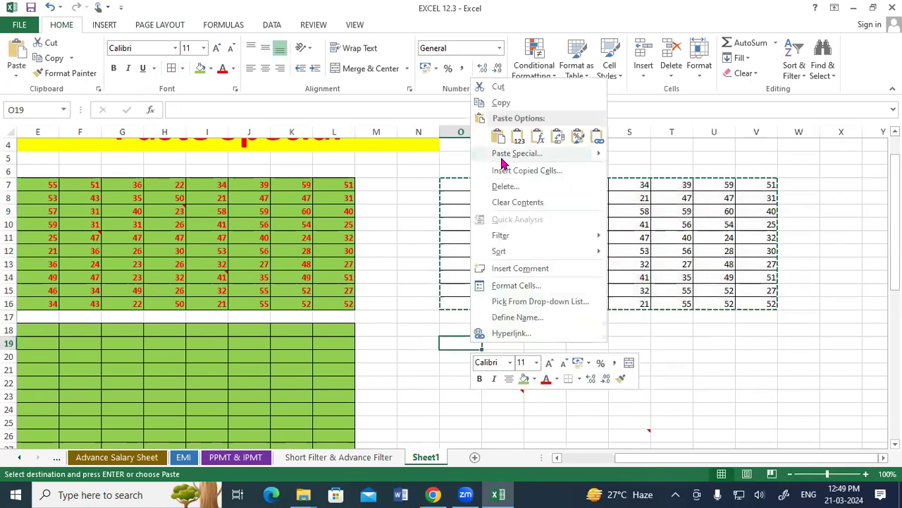
left_click(517, 153)
left_click(512, 95)
left_click(541, 242)
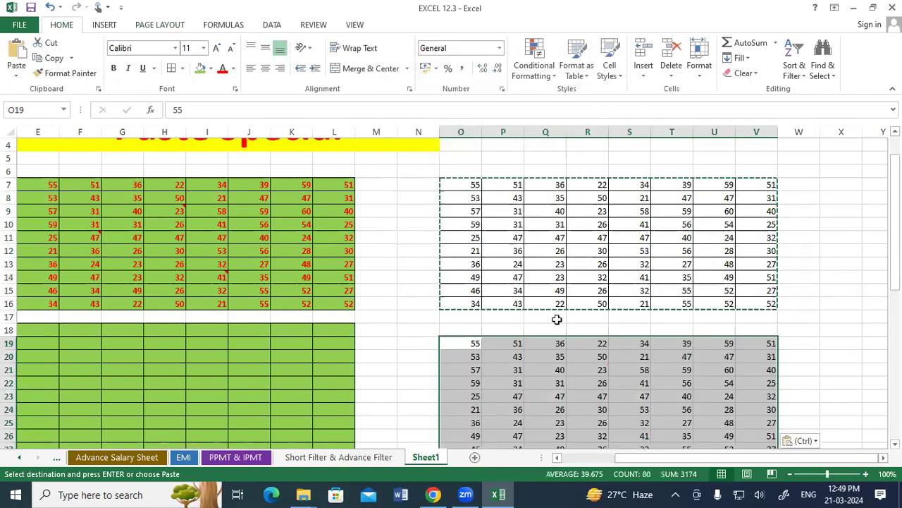
scroll(557, 318, "down", 2)
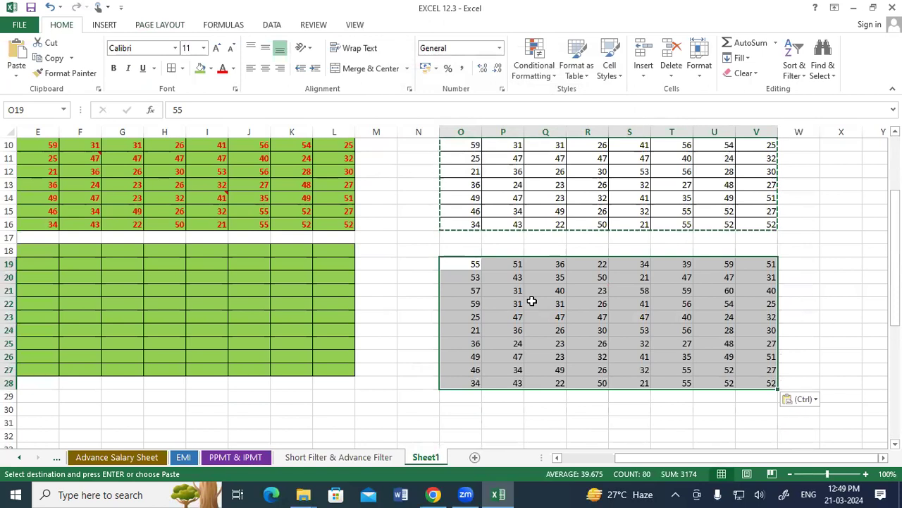
left_click(441, 262)
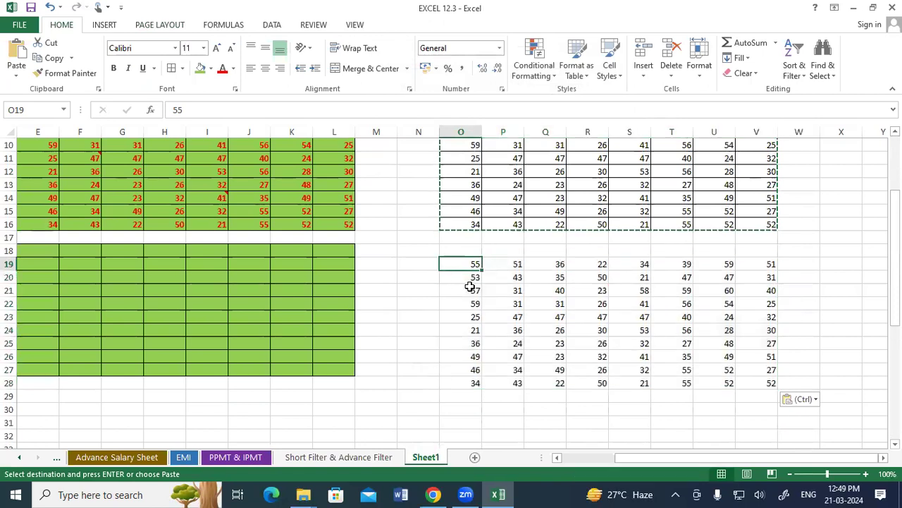
Step: Dismiss Paste Special at O21, cancel the pending copy, and open Format Cells for O21
scroll(470, 286, "up", 2)
left_click(464, 303)
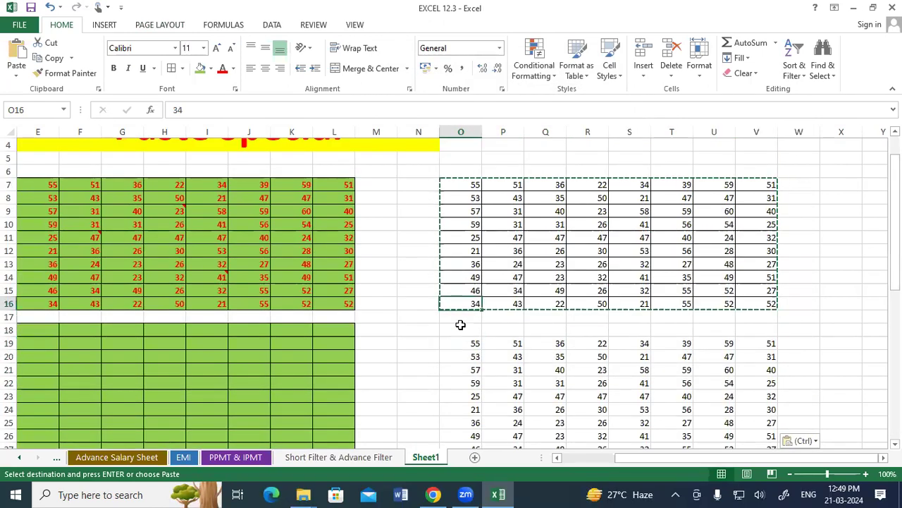
scroll(460, 324, "down", 2)
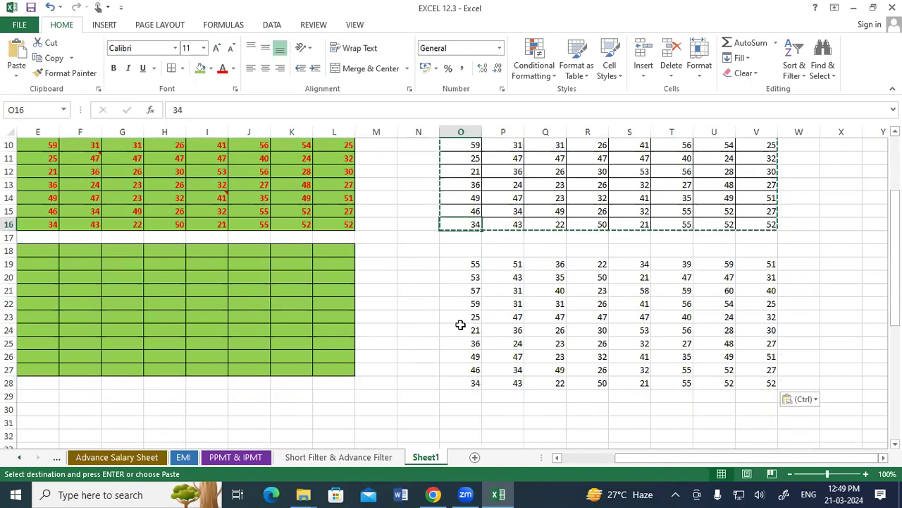
right_click(454, 291)
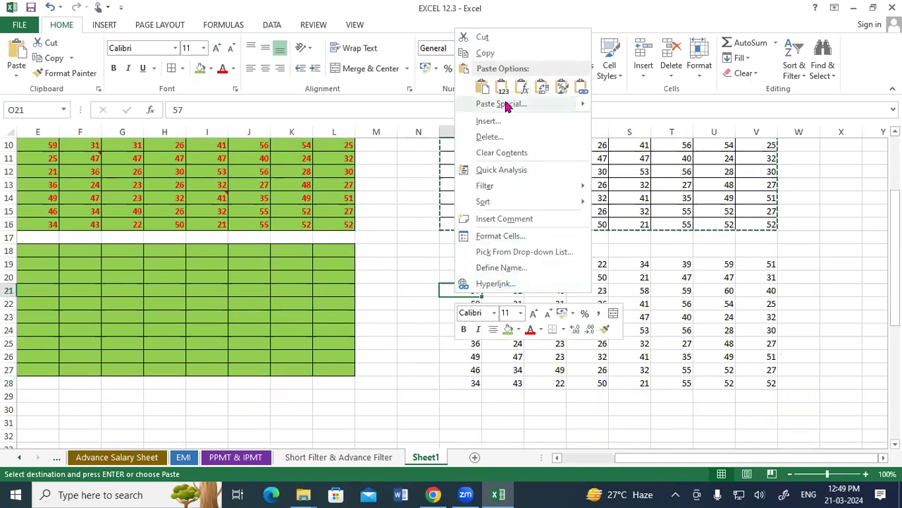
left_click(505, 105)
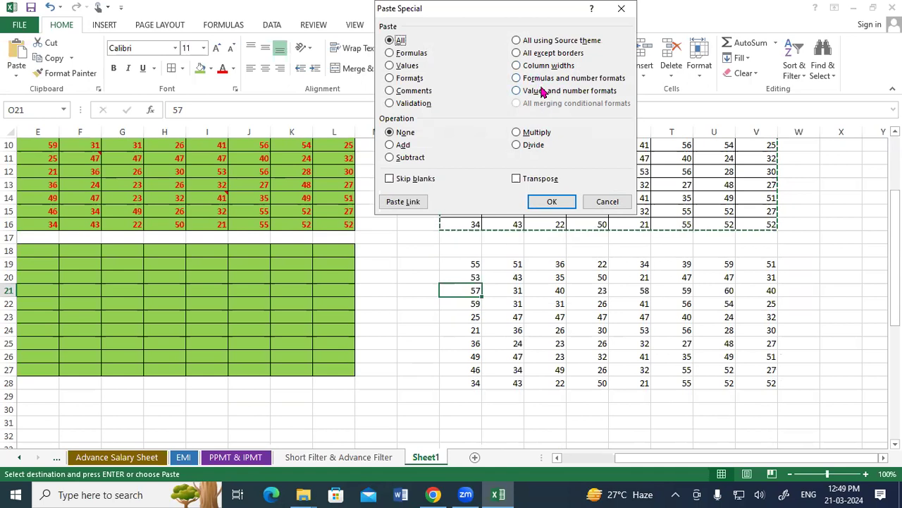
left_click(620, 8)
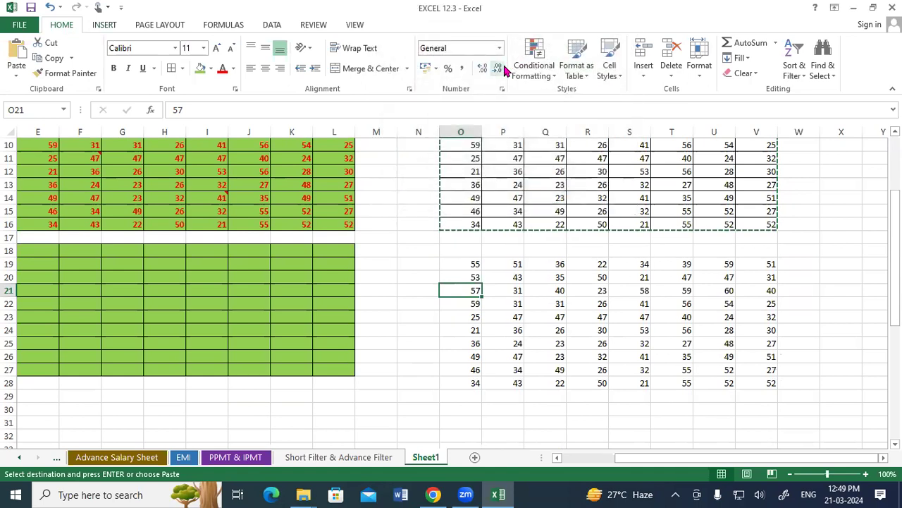
key("Escape")
key("ctrl+1")
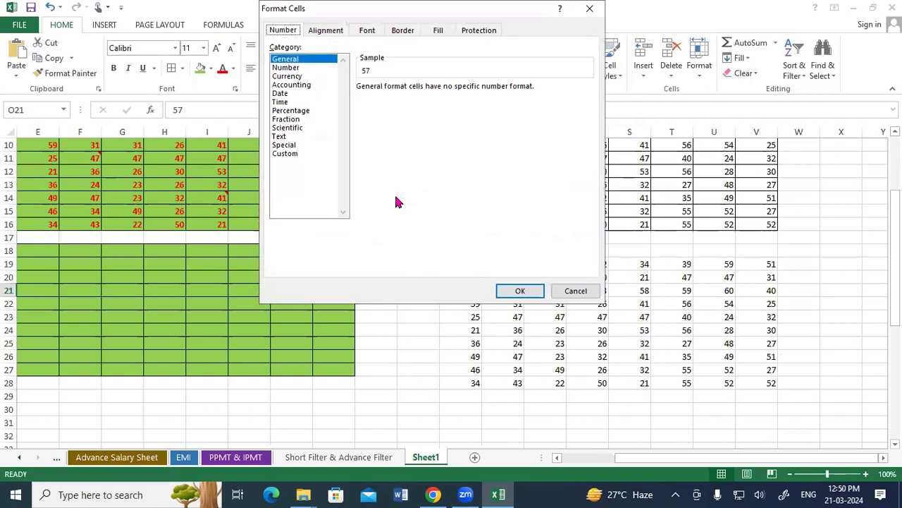
Step: Close Format Cells, copy Q15 (49), cancel Paste Special at Q16, then select W10
key("Escape")
right_click(538, 217)
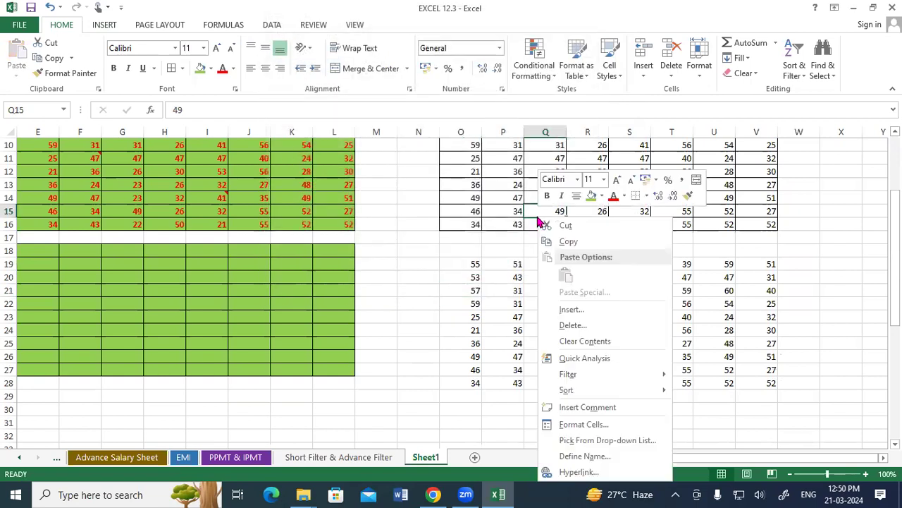
left_click(567, 241)
right_click(540, 221)
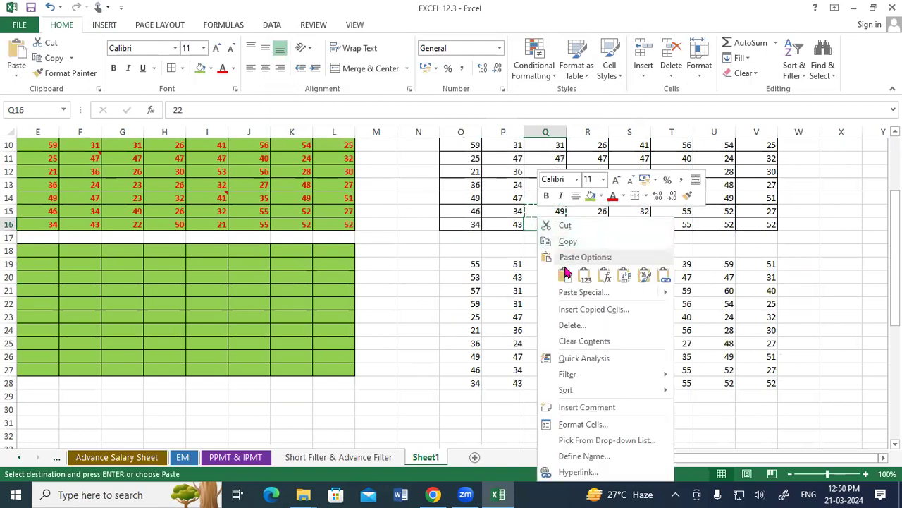
left_click(568, 293)
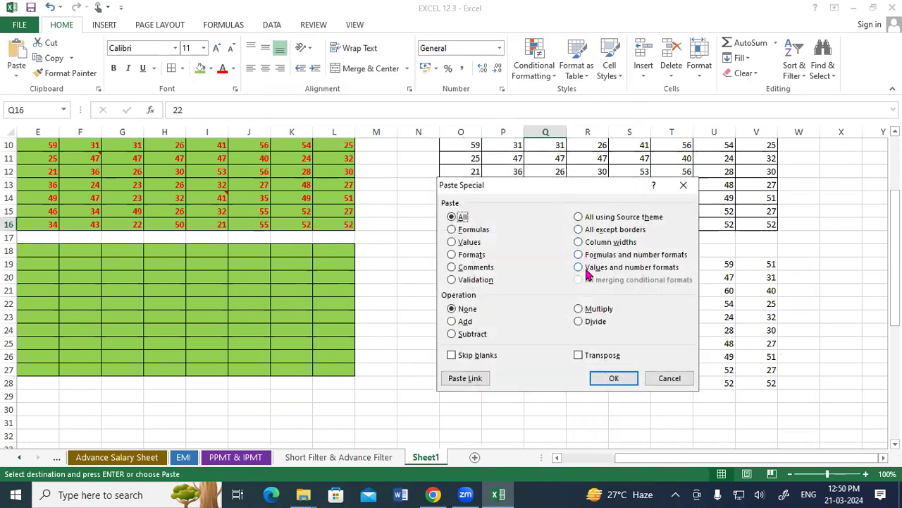
left_click(683, 185)
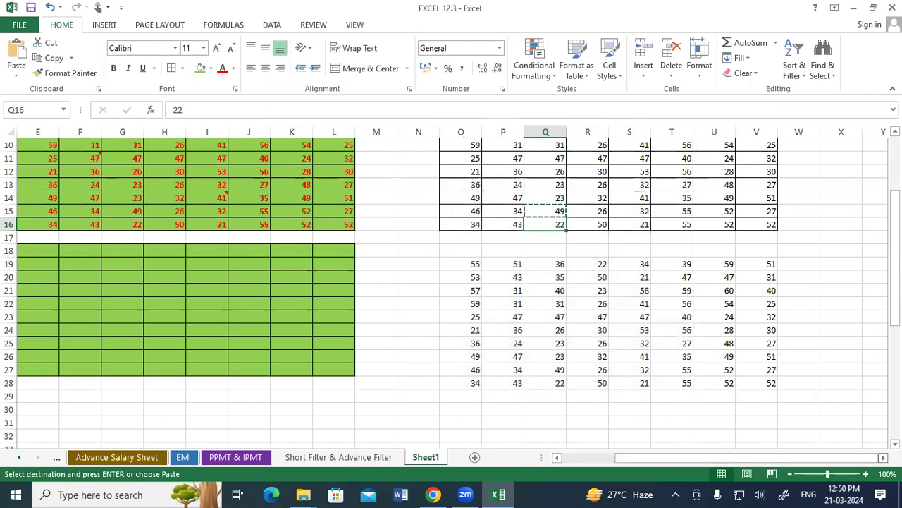
scroll(517, 256, "right", 7)
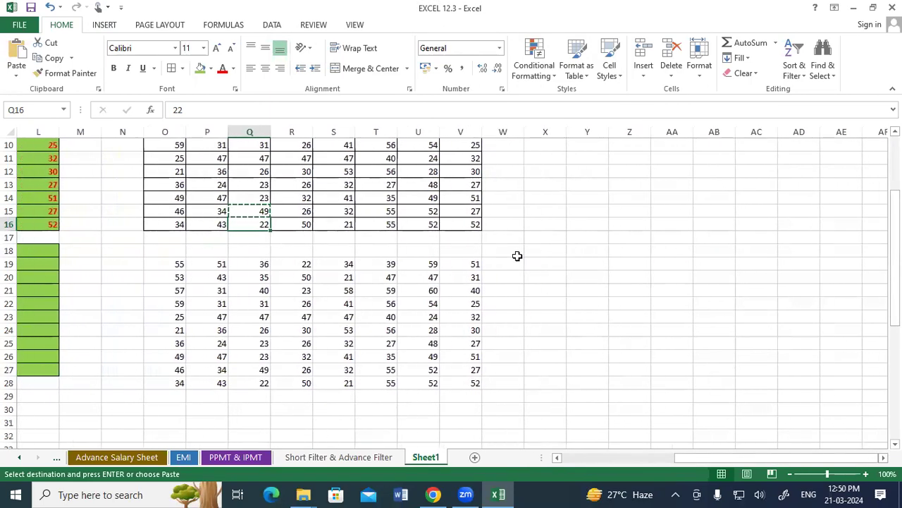
left_click(515, 147)
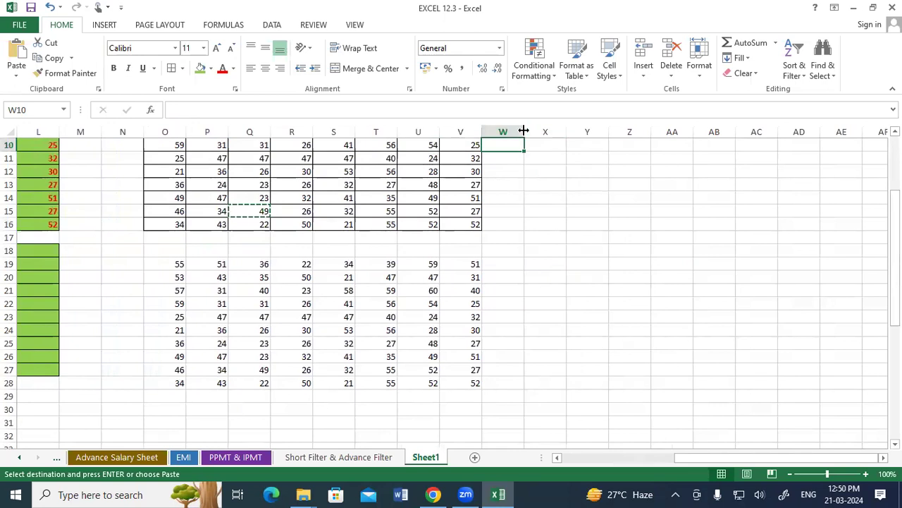
Step: Widen column V and give column U the same width via Paste Special Column widths
left_click_drag(483, 133, 542, 134)
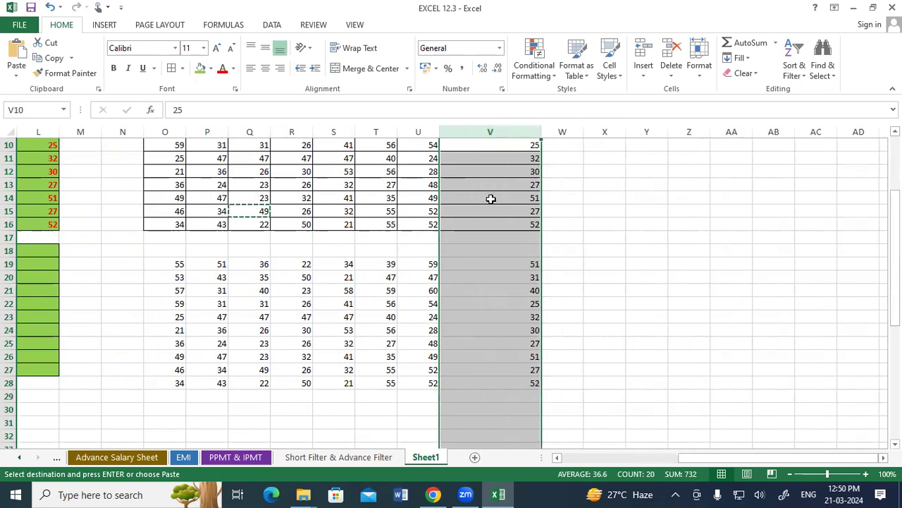
left_click(486, 170)
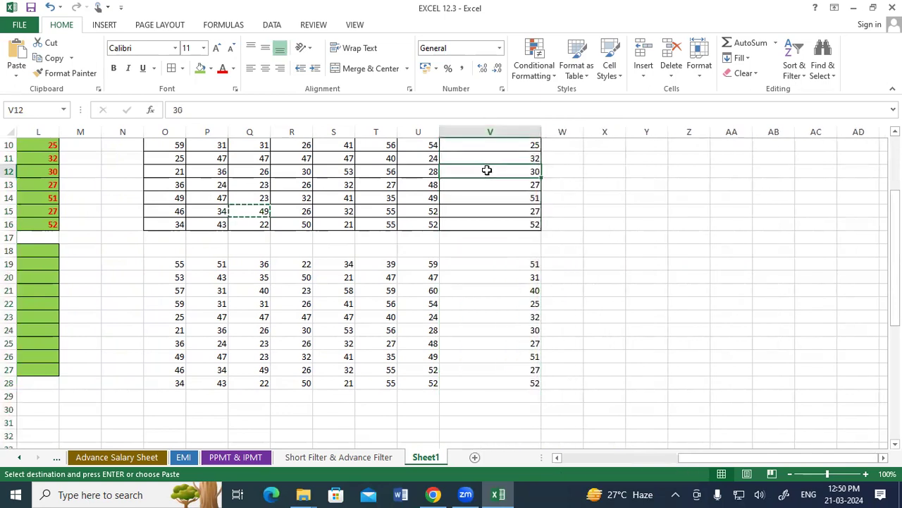
right_click(486, 170)
left_click(502, 195)
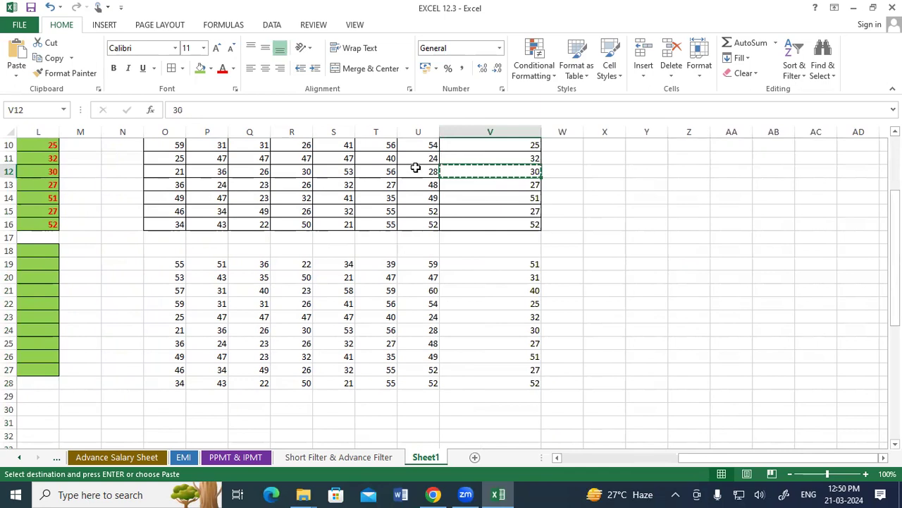
right_click(416, 169)
left_click(457, 247)
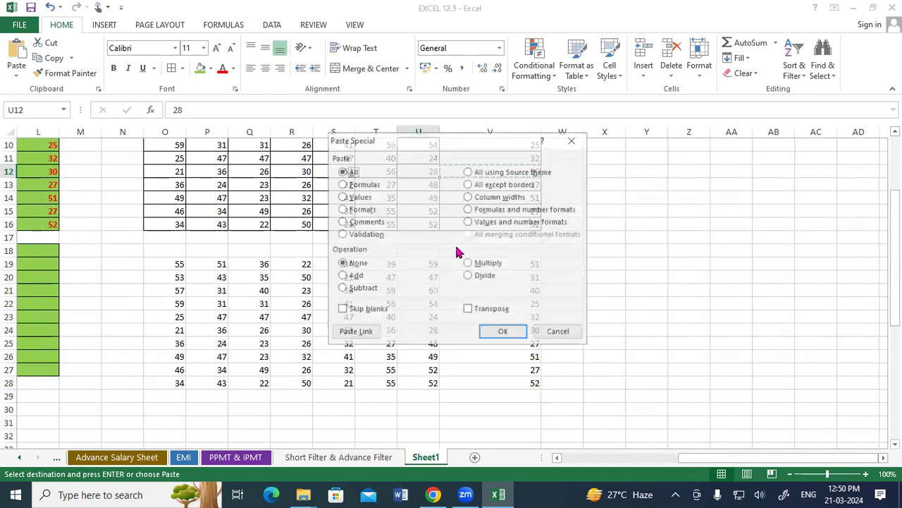
left_click(467, 196)
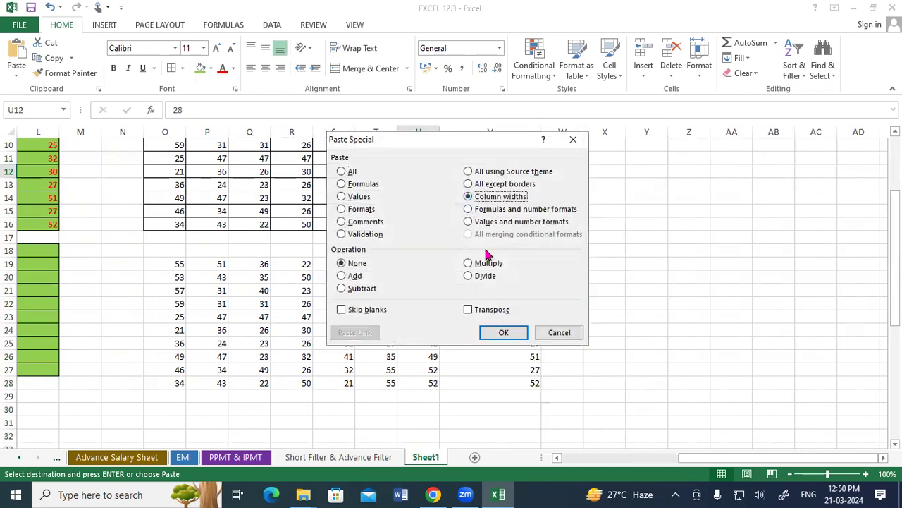
left_click(504, 332)
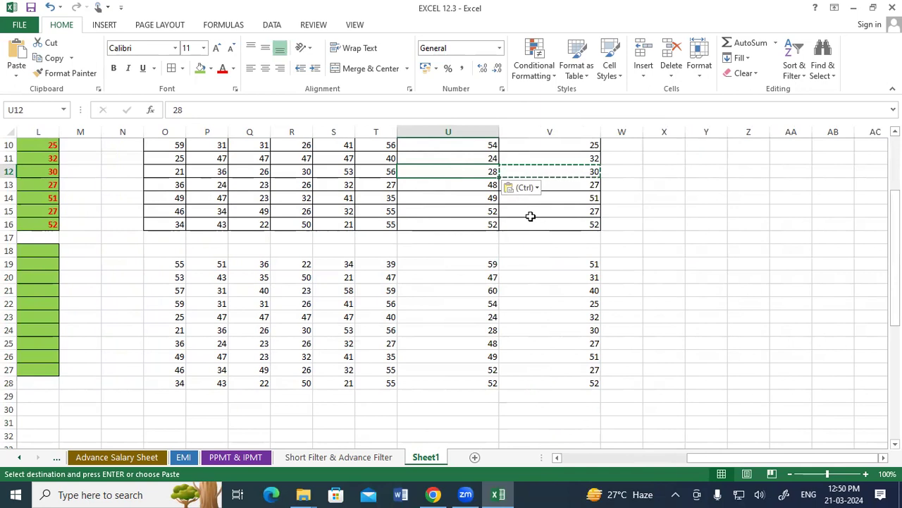
Step: Open Paste Special for empty cell X12
left_click(651, 171)
right_click(650, 171)
left_click(672, 248)
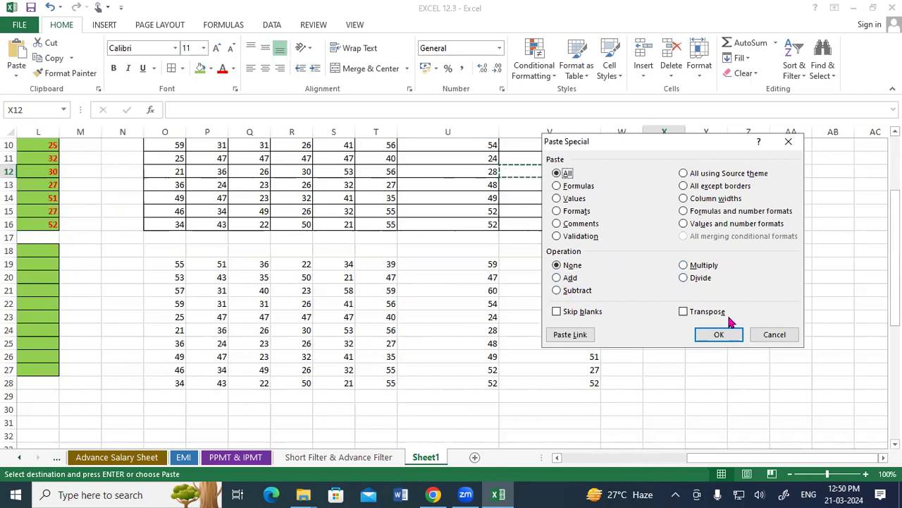
Step: Cancel Paste Special and narrow columns U and V to fit their numbers
left_click(763, 334)
mouse_move(181, 268)
left_mouse_down()
mouse_move(320, 324)
mouse_move(465, 356)
left_mouse_up()
left_click_drag(499, 132, 412, 132)
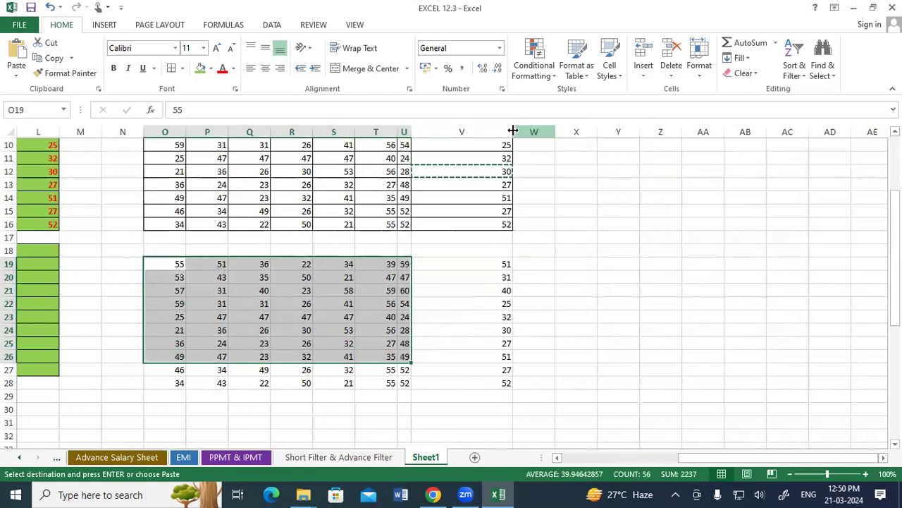
left_click_drag(513, 131, 426, 132)
left_click(520, 266)
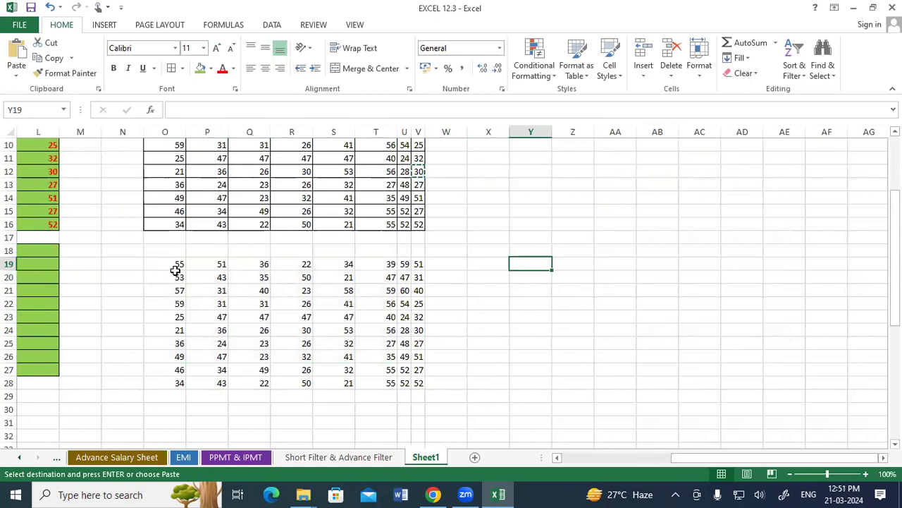
Step: Apply All Borders to O19:V28 and widen columns U and V
left_click_drag(175, 270, 419, 383)
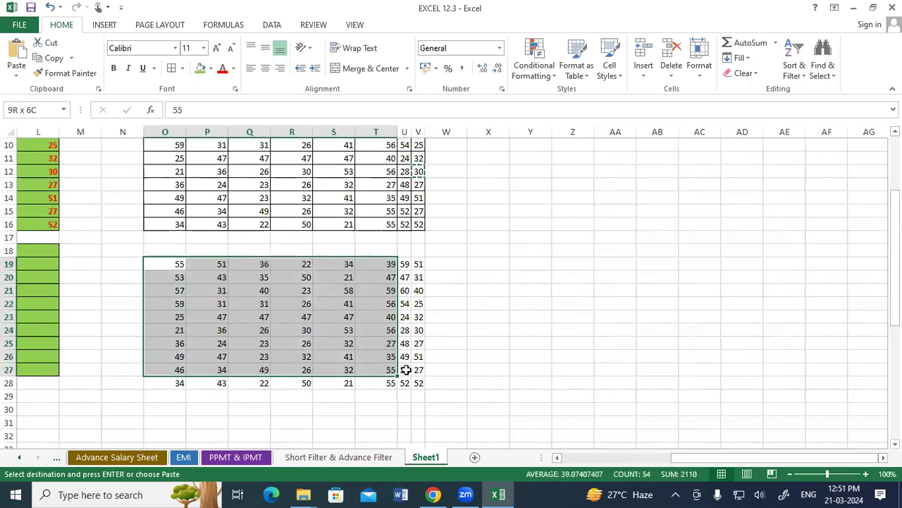
left_click(171, 68)
left_click(546, 292)
left_click_drag(411, 132, 449, 131)
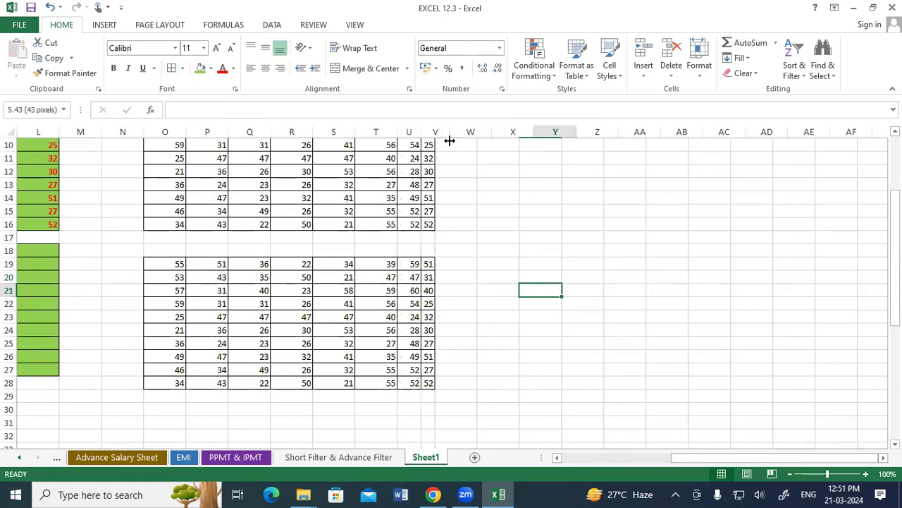
left_click(493, 275)
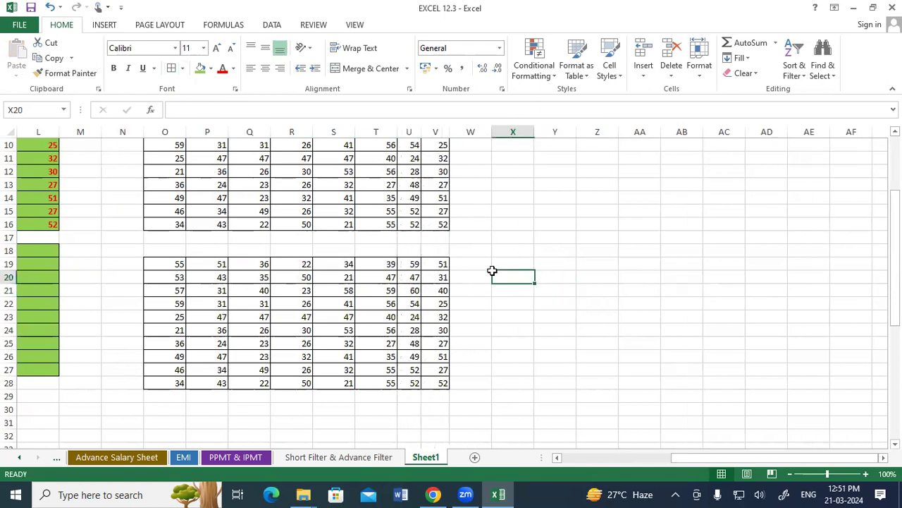
Step: Enter the constant 5 in cell AA20
left_click(643, 276)
type("5")
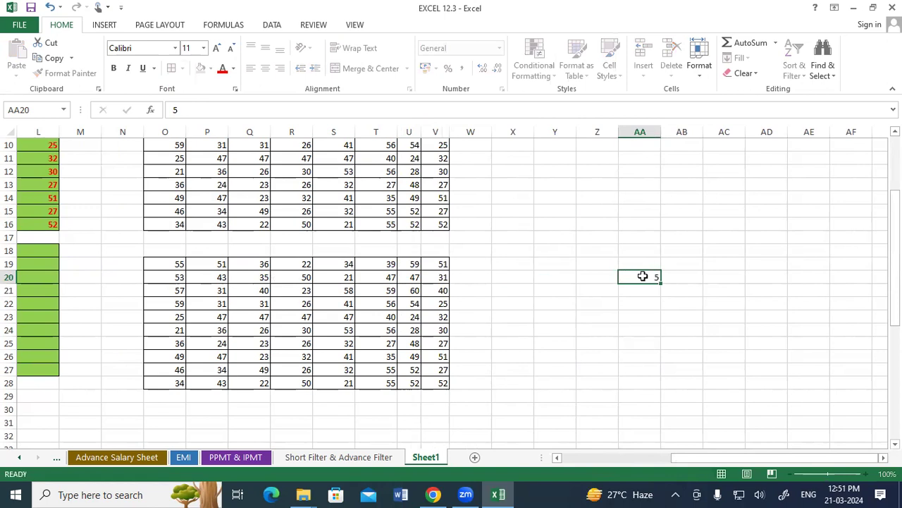
key("Return")
left_click(643, 276)
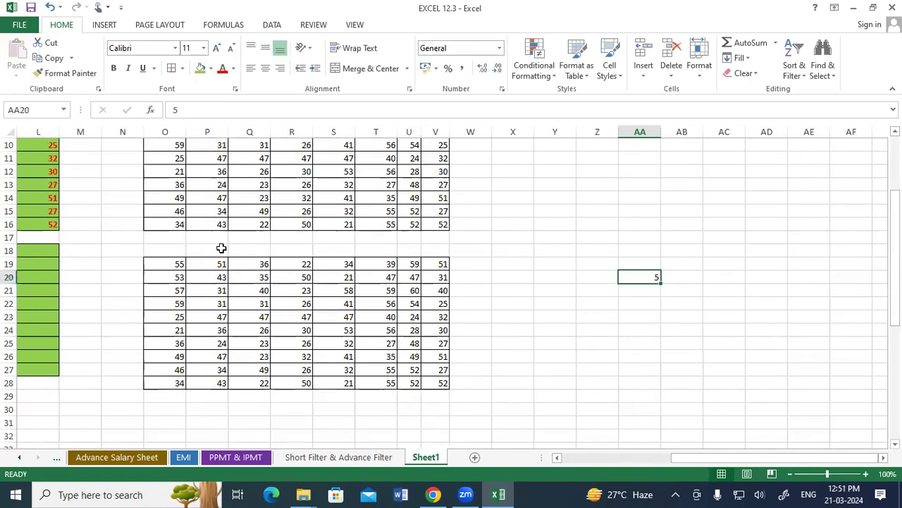
left_click_drag(173, 267, 445, 383)
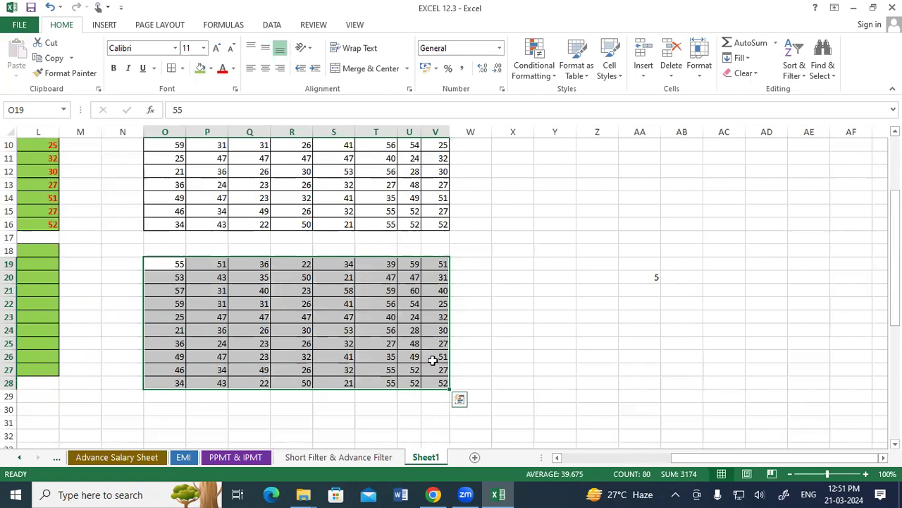
Step: Type trial values into O19:O21, then undo those manual edits
left_click(149, 265)
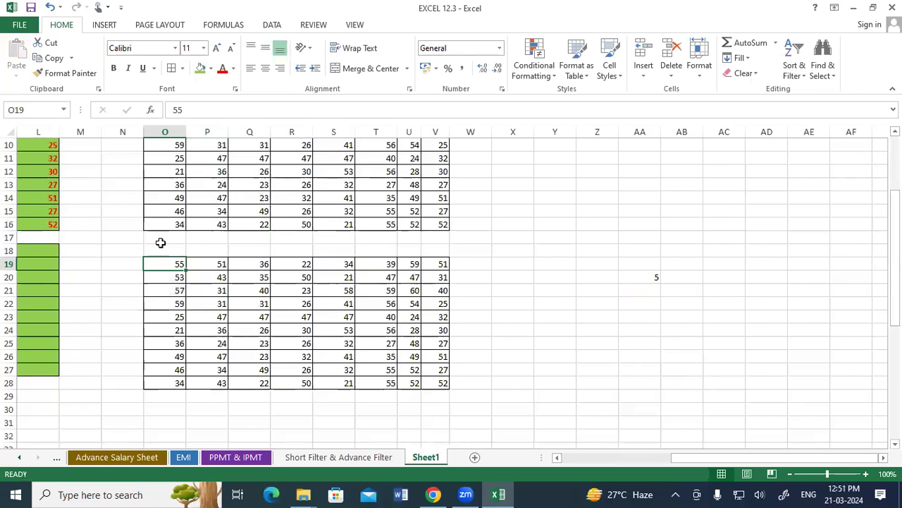
type("60")
key("Return")
type("5")
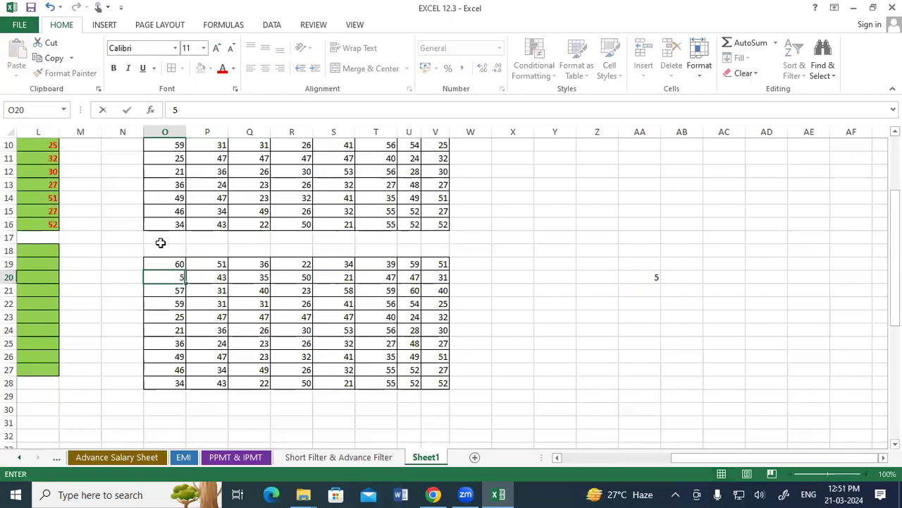
key("Return")
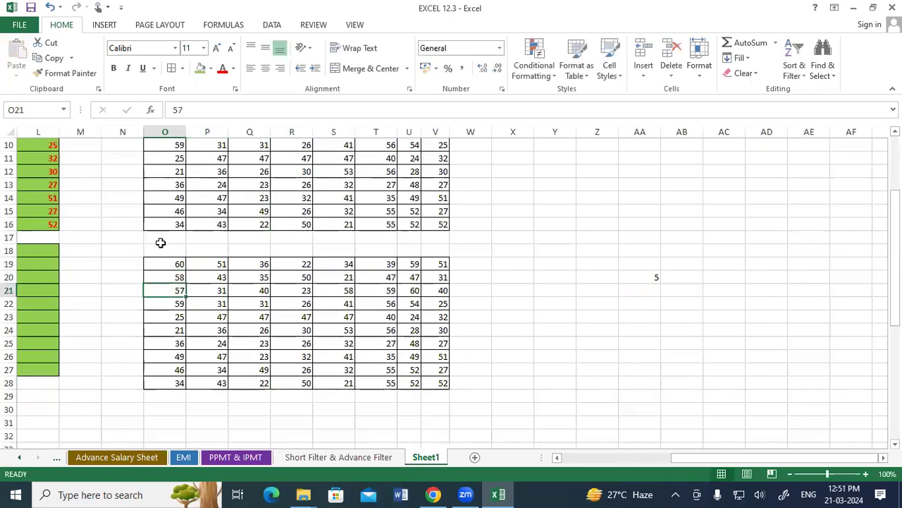
type("62")
key("Return")
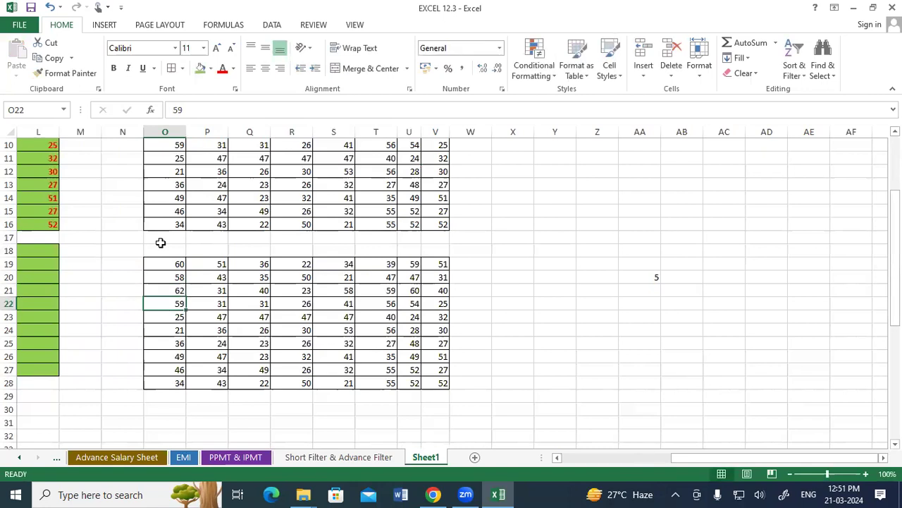
key("ctrl+z")
key("ctrl+z")
key("ctrl+z")
Step: Copy the value 5 from cell AA20
left_click(605, 353)
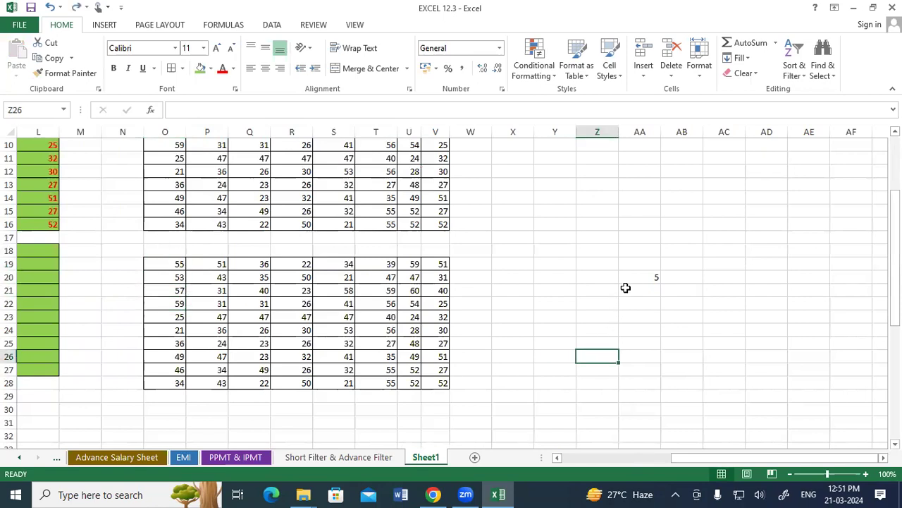
left_click(630, 279)
right_click(630, 277)
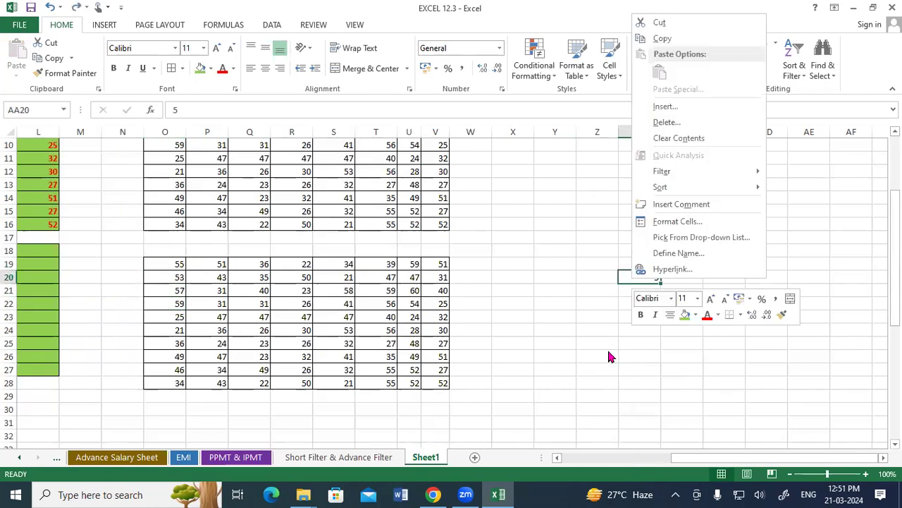
key("Escape")
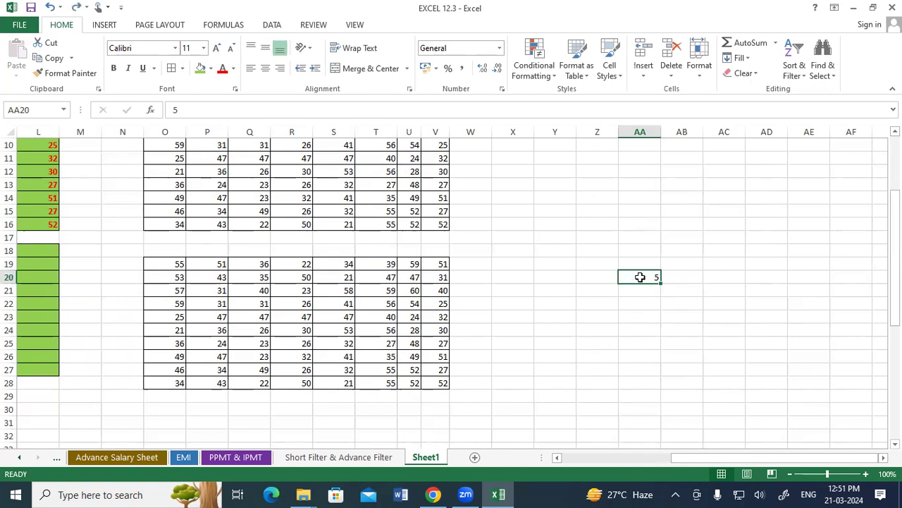
right_click(640, 277)
left_click(671, 35)
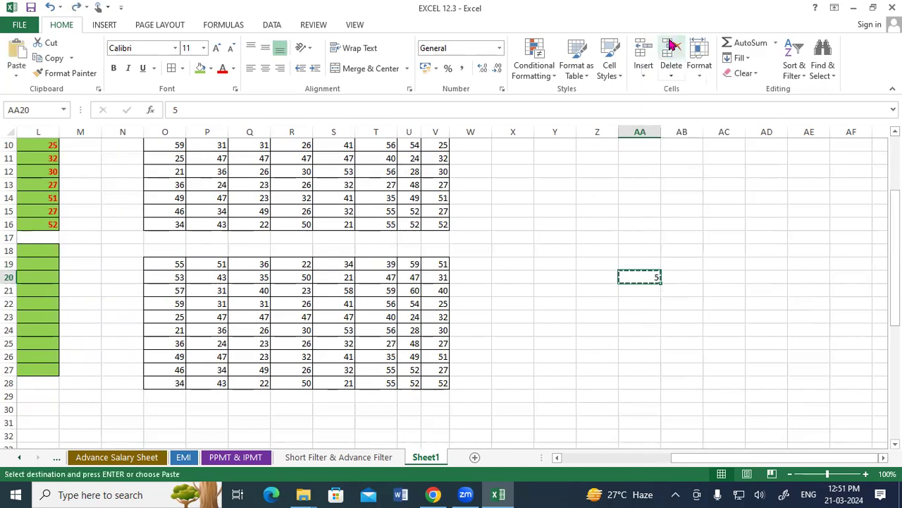
Step: Add 5 to every value in O19:V28 with Paste Special Add
left_click_drag(169, 260, 442, 383)
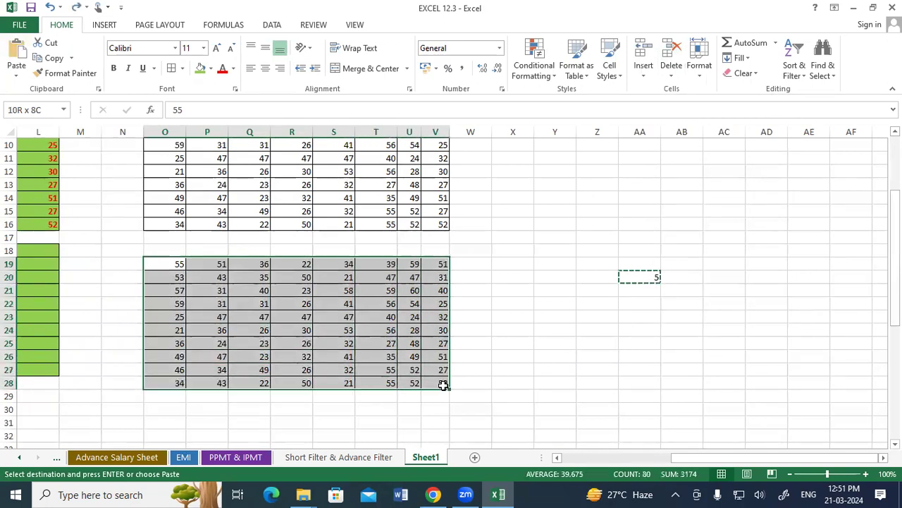
right_click(347, 282)
left_click(391, 92)
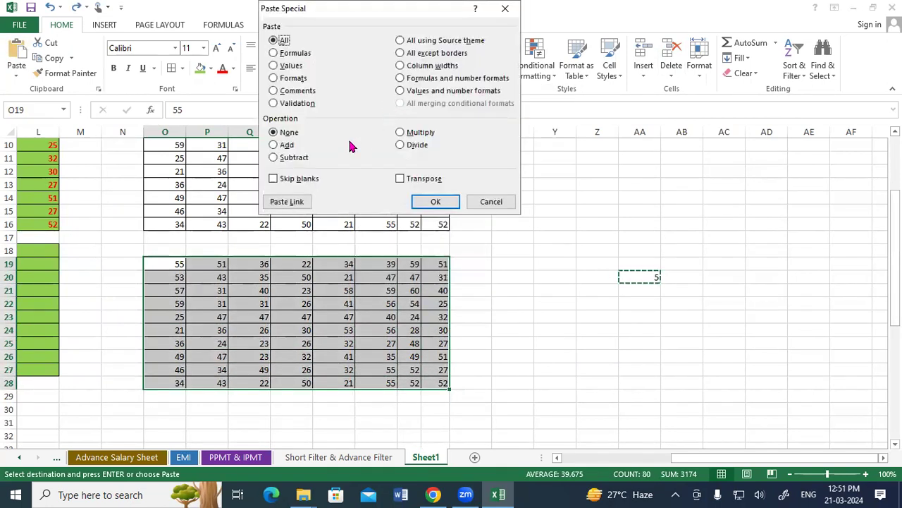
left_click(272, 146)
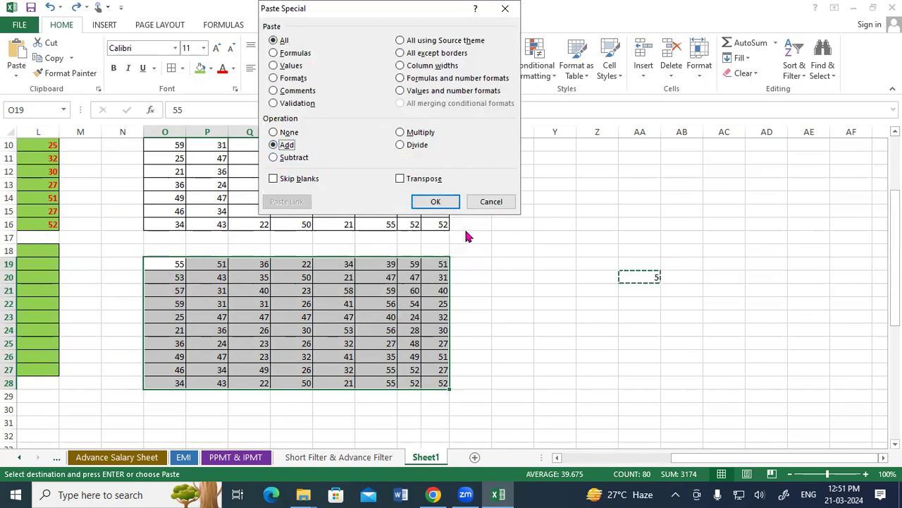
left_click(436, 201)
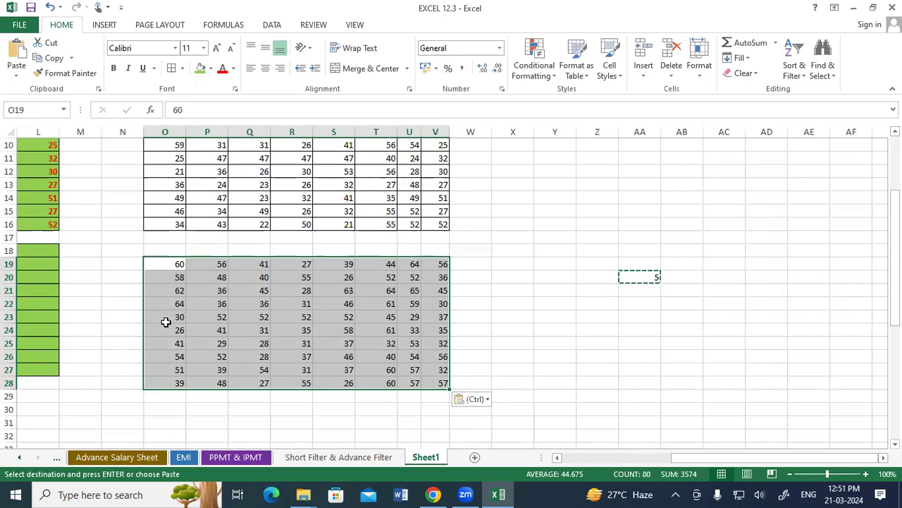
Step: Multiply the O19:V28 grid by the copied 5 with Paste Special Multiply
right_click(243, 299)
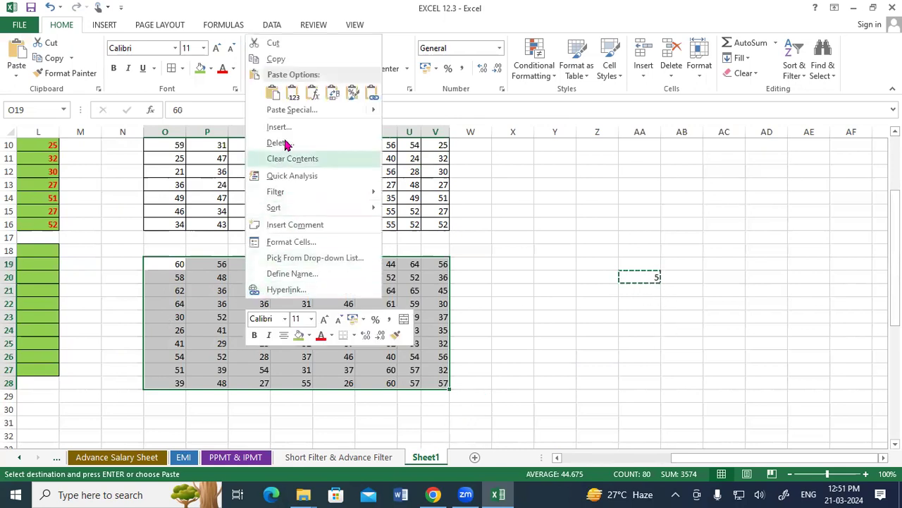
left_click(289, 110)
left_click(297, 132)
left_click(331, 203)
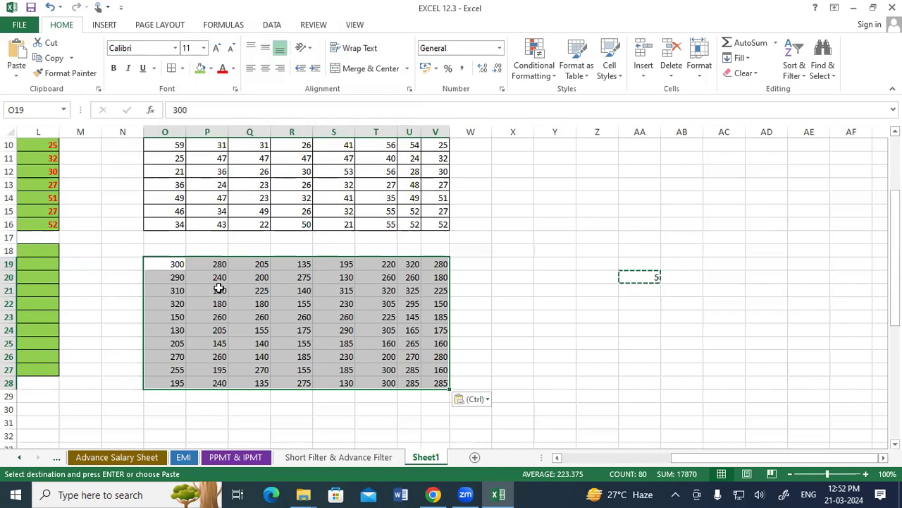
Step: Divide O19:V28 by the copied 5 via Paste Special, restoring 60 in O19
right_click(221, 318)
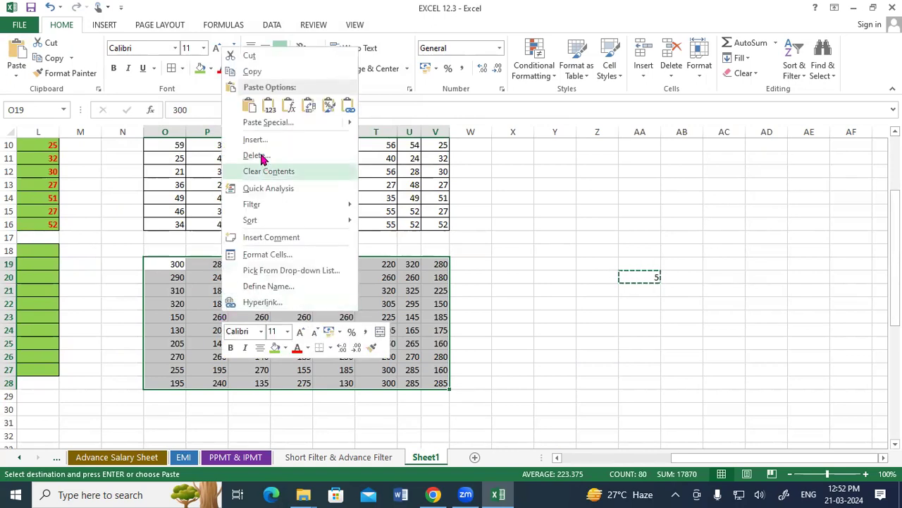
left_click(262, 121)
left_click(285, 149)
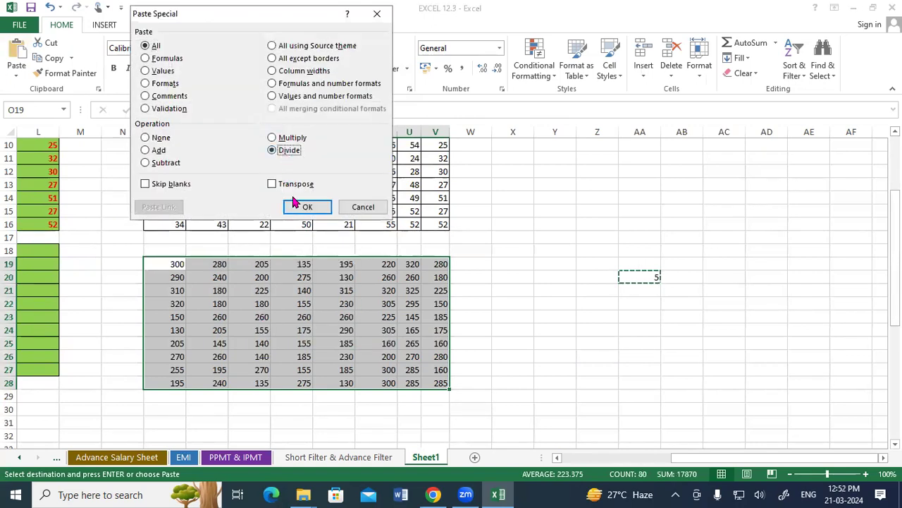
left_click(302, 206)
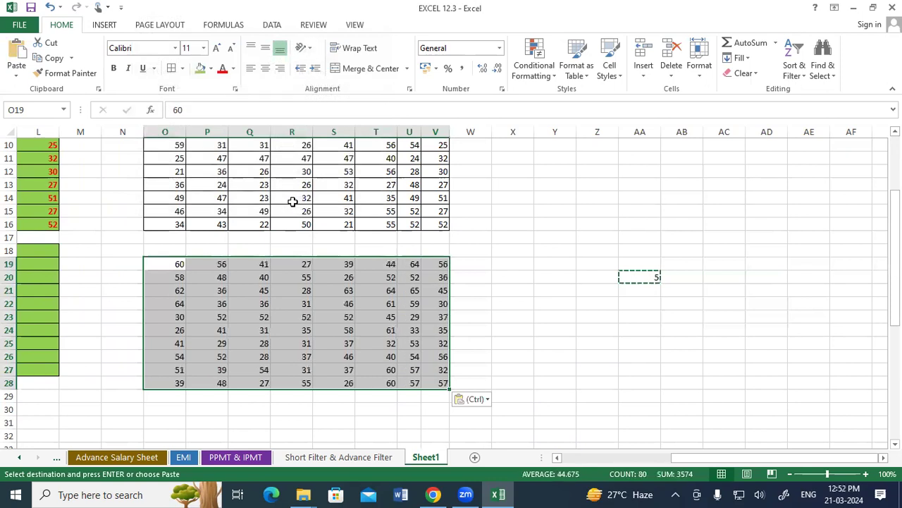
Step: Subtract 5 from every O19:V28 value via Paste Special, returning O19 to 55
right_click(221, 286)
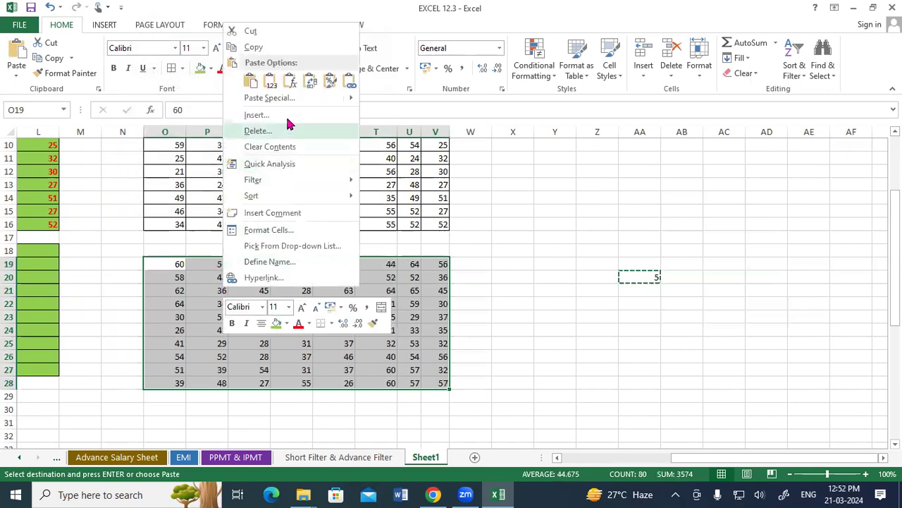
left_click(282, 98)
left_click(182, 158)
left_click(328, 201)
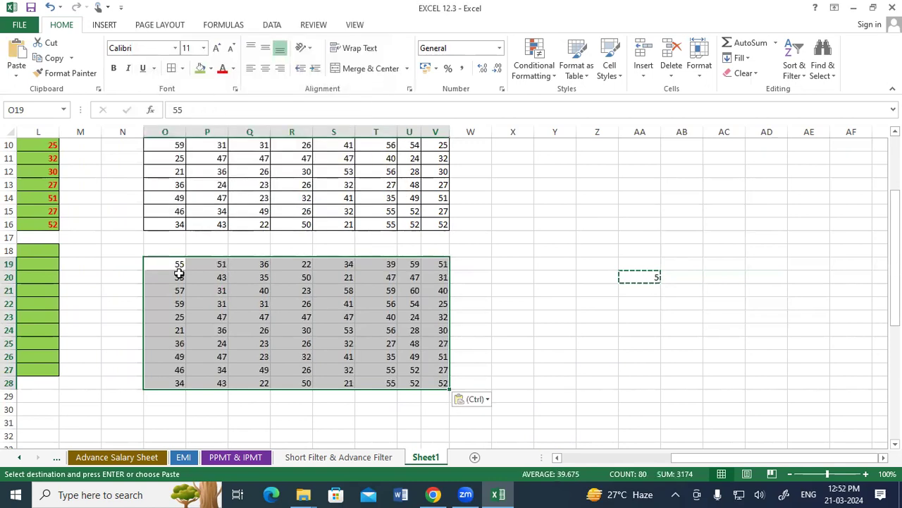
Step: Enter 2 in cell AA23 and copy it
left_click(651, 313)
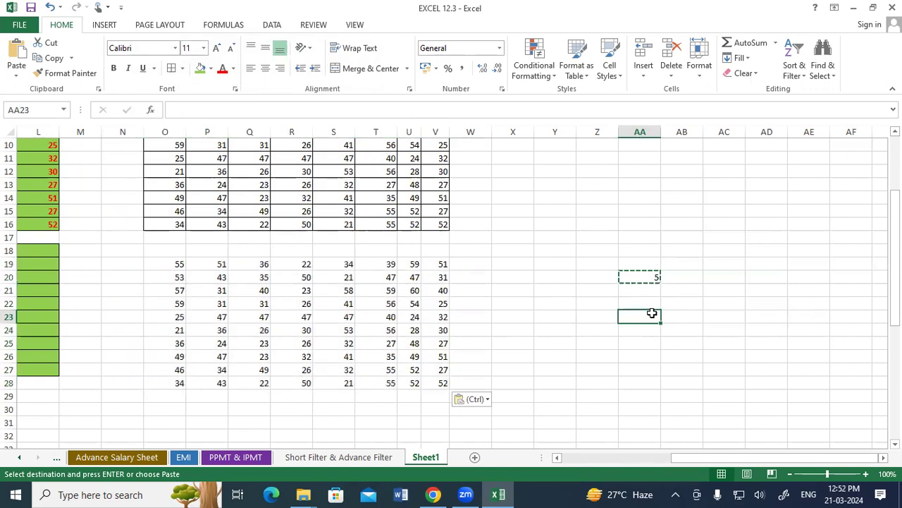
type("2")
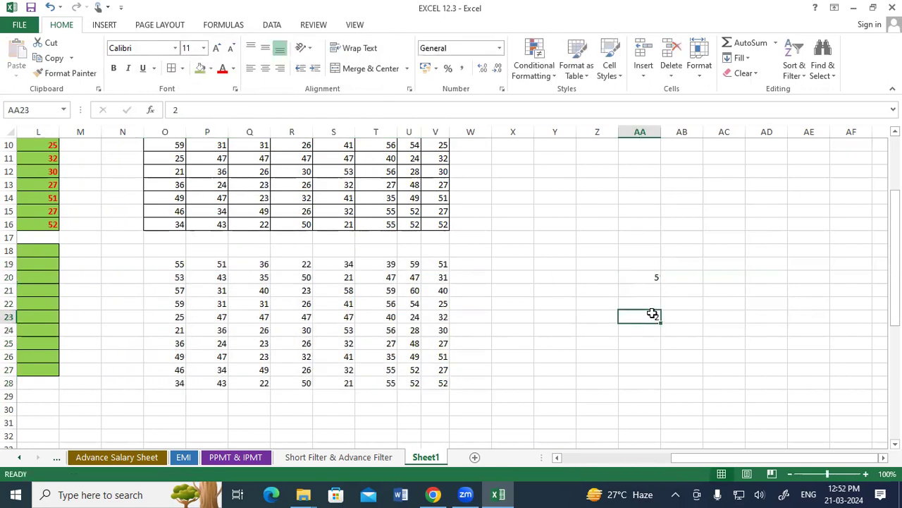
right_click(652, 315)
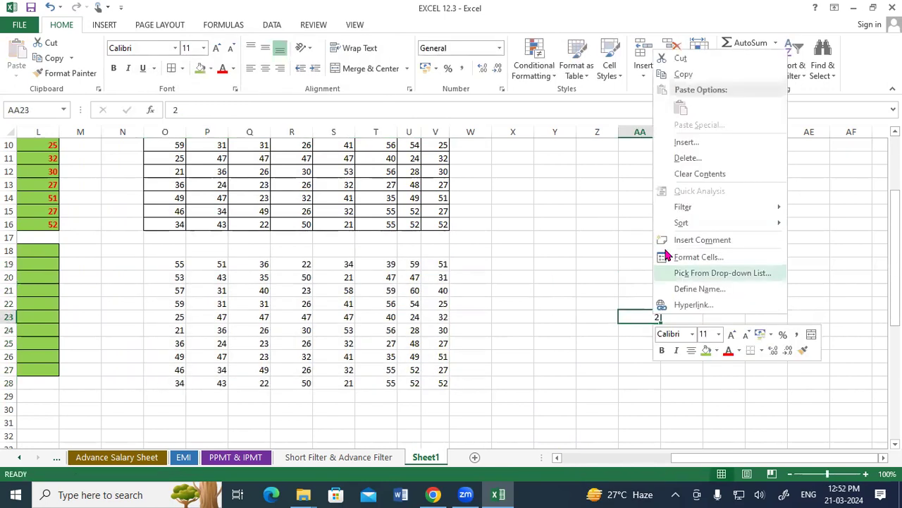
left_click(682, 75)
Step: Double every value in O19:V28 with Paste Special Multiply, making O19 110
left_click(175, 265)
left_click_drag(378, 380, 444, 383)
right_click(407, 326)
left_click(437, 134)
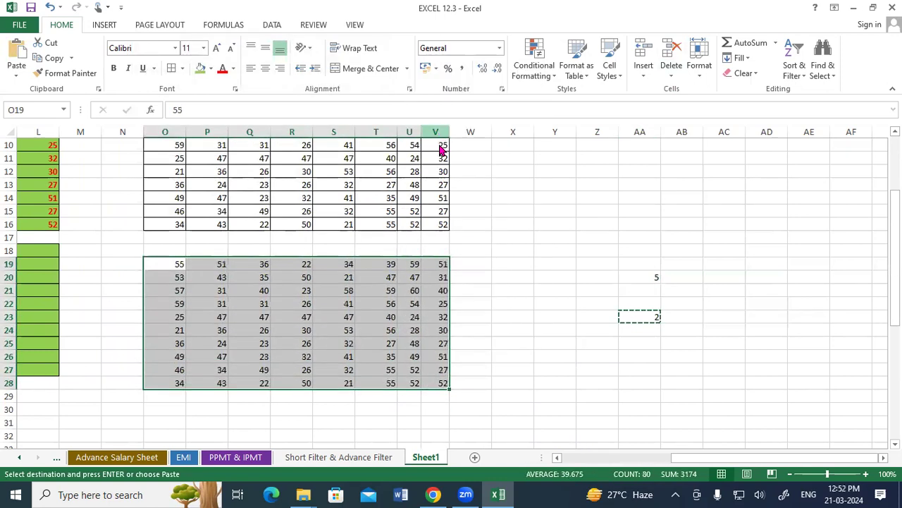
left_click(449, 150)
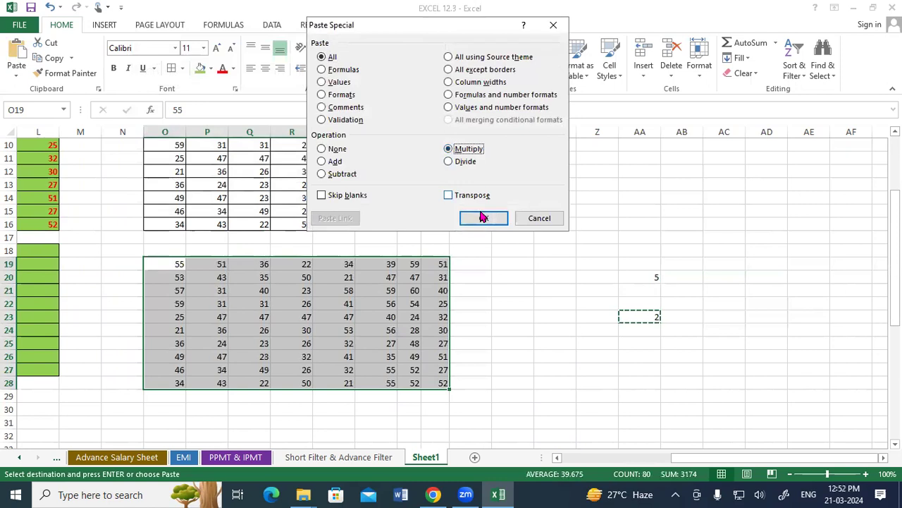
left_click(485, 218)
Step: Clear the grid selection and bring up paste options at cell X19
left_click_drag(166, 277, 437, 370)
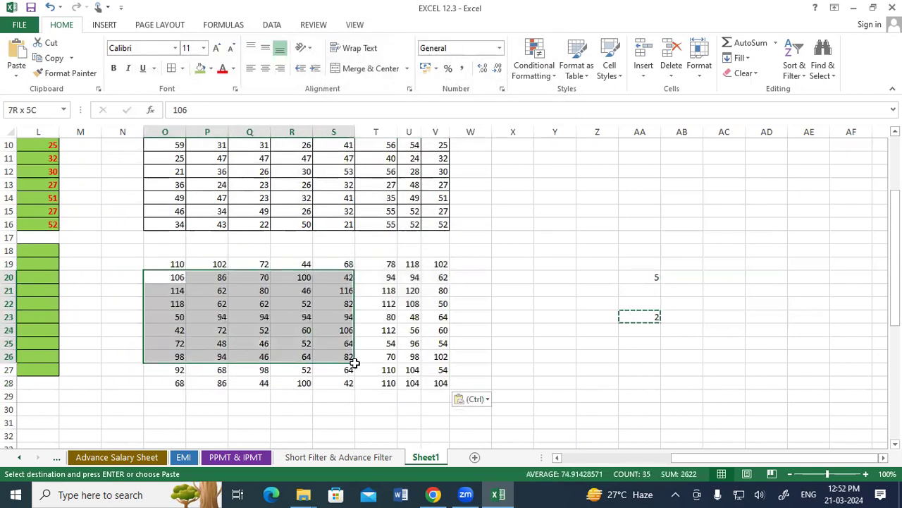
left_click(547, 341)
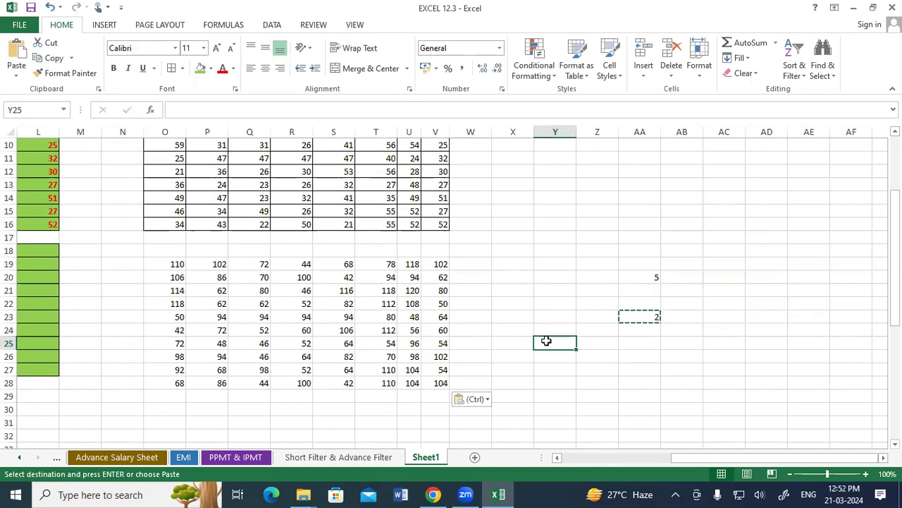
right_click(517, 261)
Step: Dismiss Paste Special without pasting, leaving the doubled O19:V28 grid with O19 at 110
left_click(544, 290)
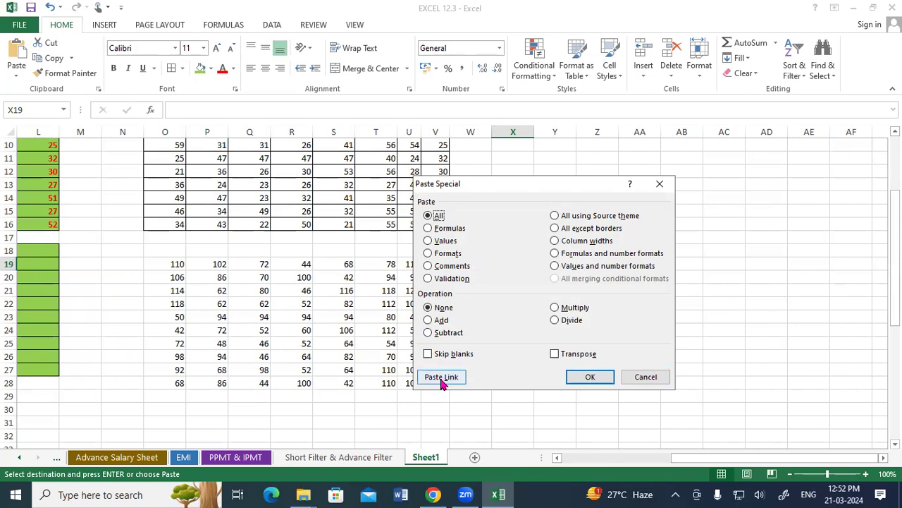
left_click(627, 378)
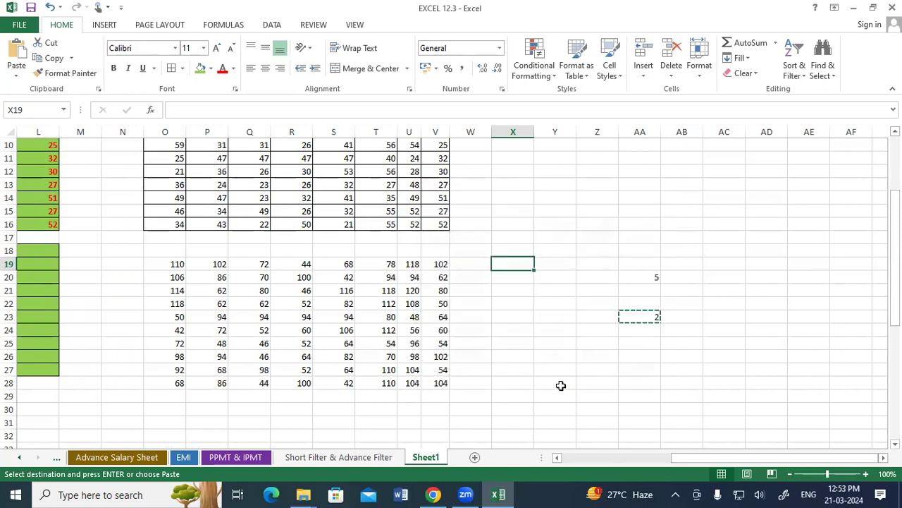
key("Down")
key("Down")
key("Down")
Step: Add two new blank worksheets, Sheet2 and Sheet3, and switch to Sheet2
left_click(476, 458)
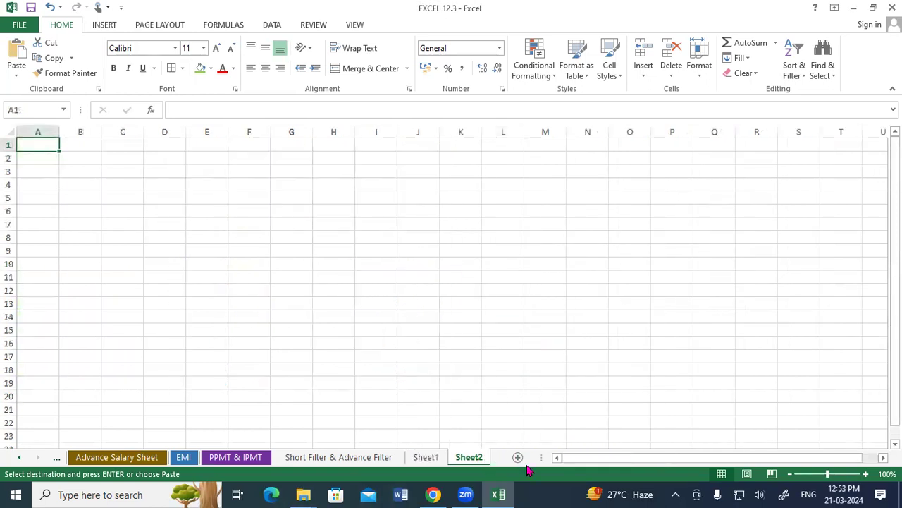
left_click(516, 458)
left_click_drag(419, 458, 378, 459)
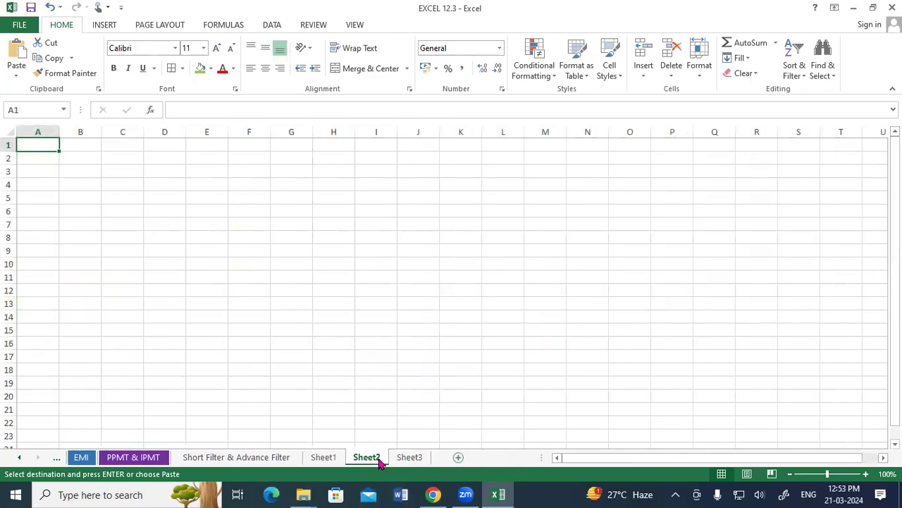
left_click(379, 460)
Step: Enter four sample names down cells E6:E9 on Sheet2 and select E6:E9
left_click(201, 210)
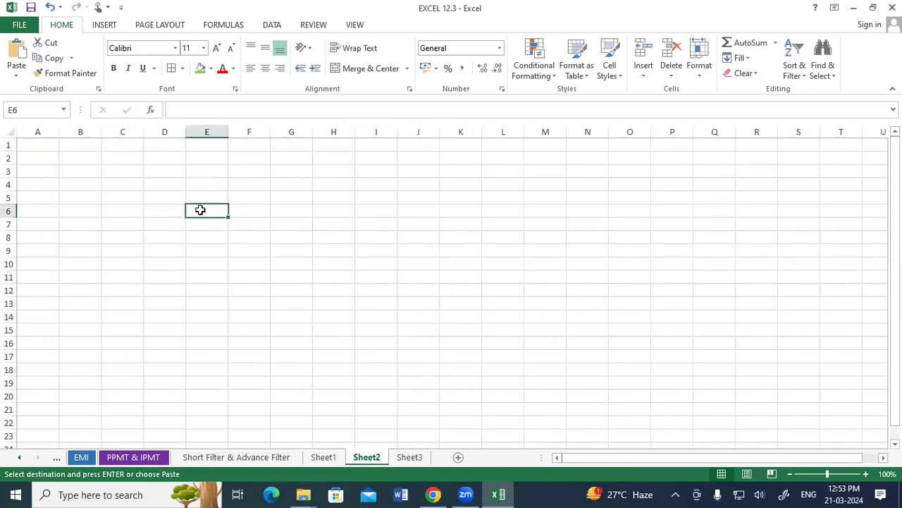
type("ram")
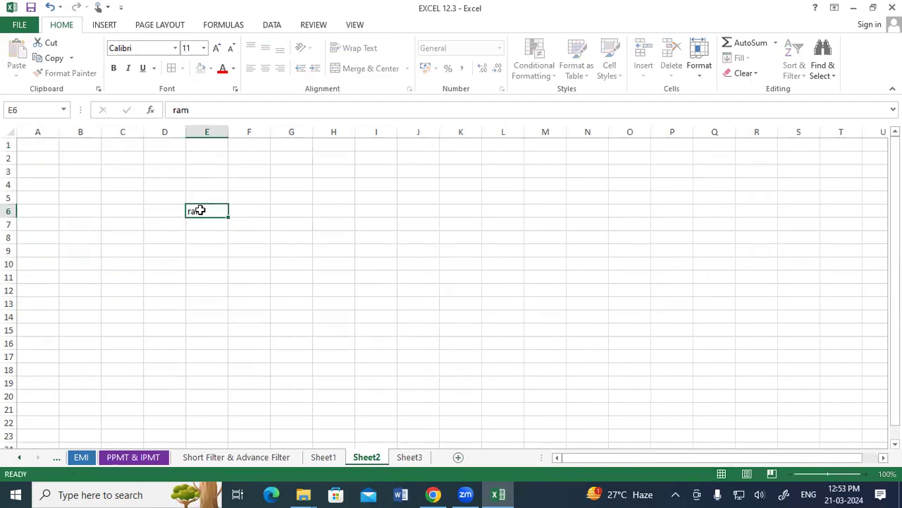
key("Return")
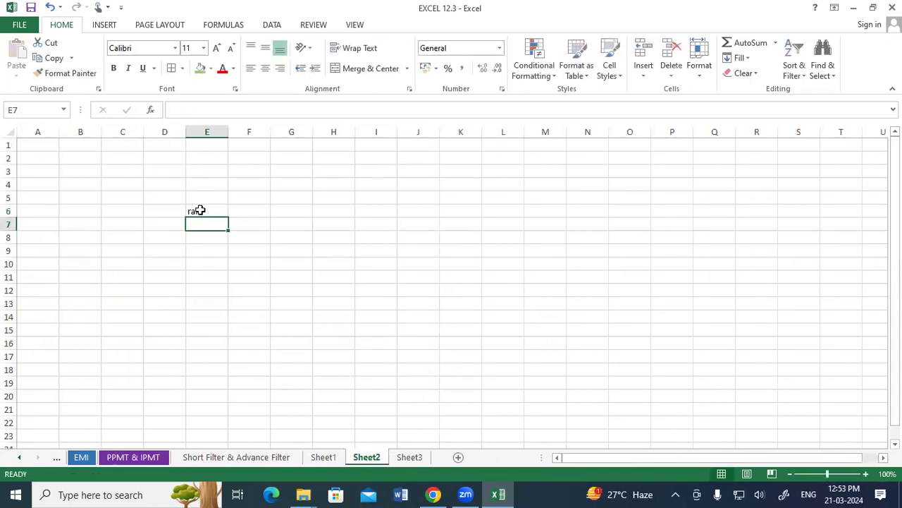
type("shyam")
key("Return")
type("m")
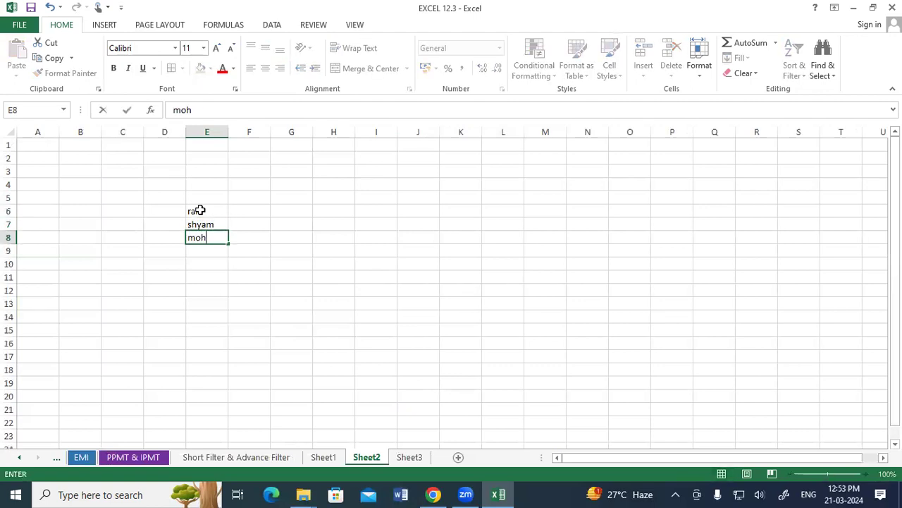
key("Return")
type("sohan")
key("Return")
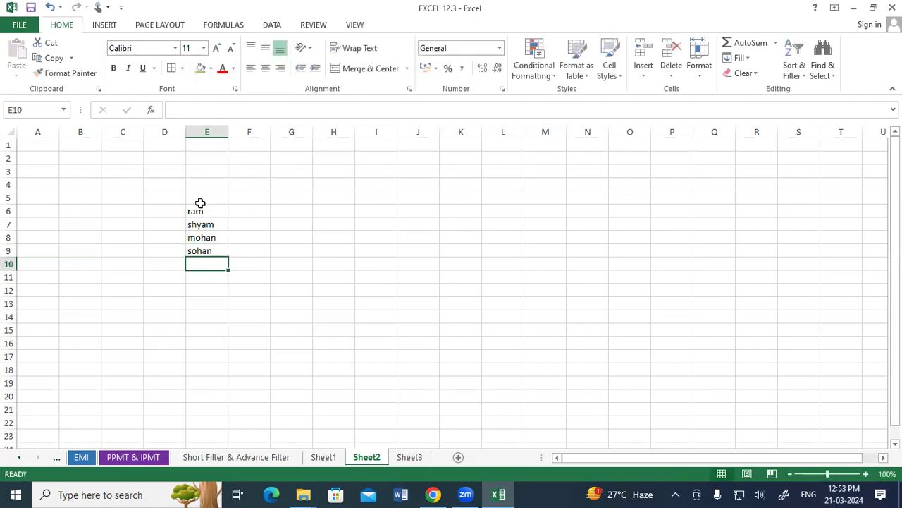
left_click(200, 203)
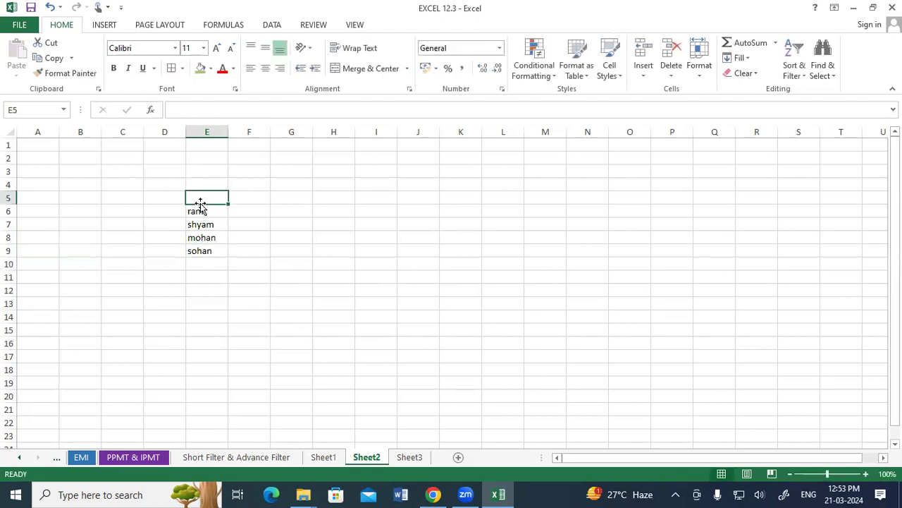
left_click_drag(201, 211, 202, 238)
Step: Copy the names in E6:E9 and Paste Link them into Sheet3 starting at F7
right_click(202, 238)
left_click(234, 240)
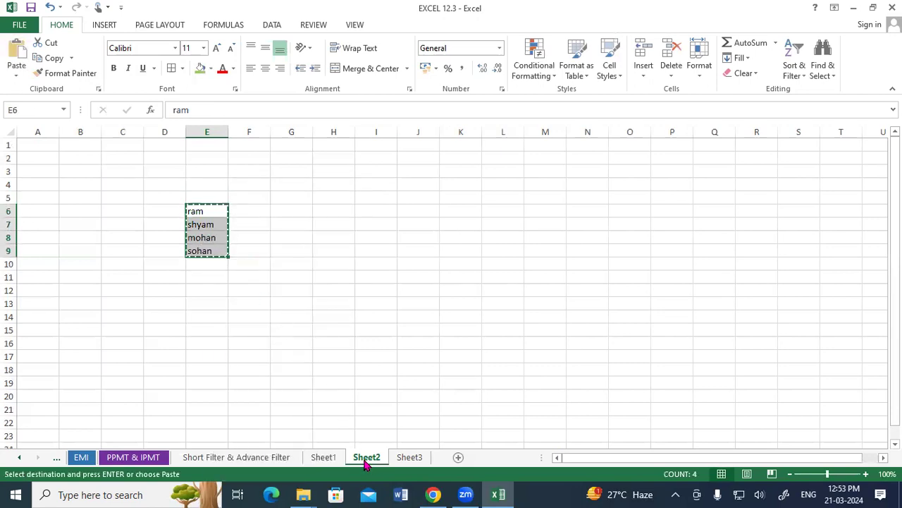
left_click(409, 458)
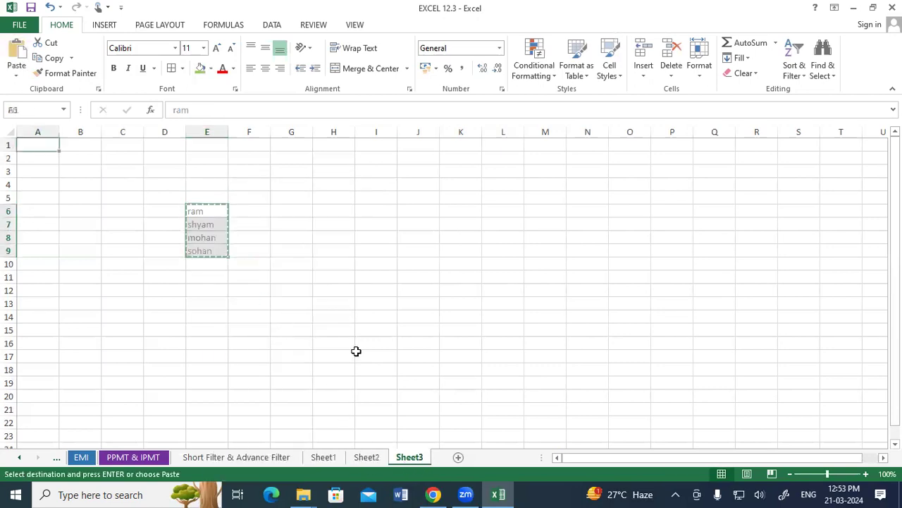
right_click(242, 230)
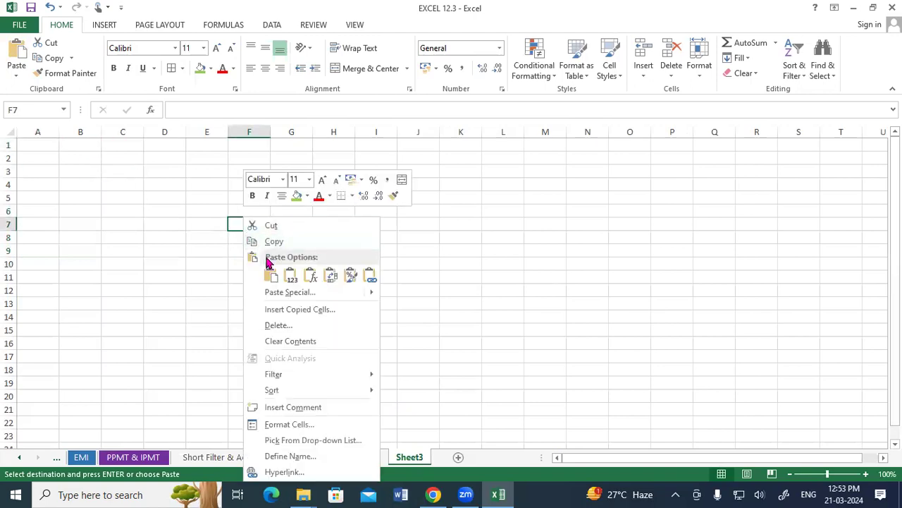
left_click(278, 292)
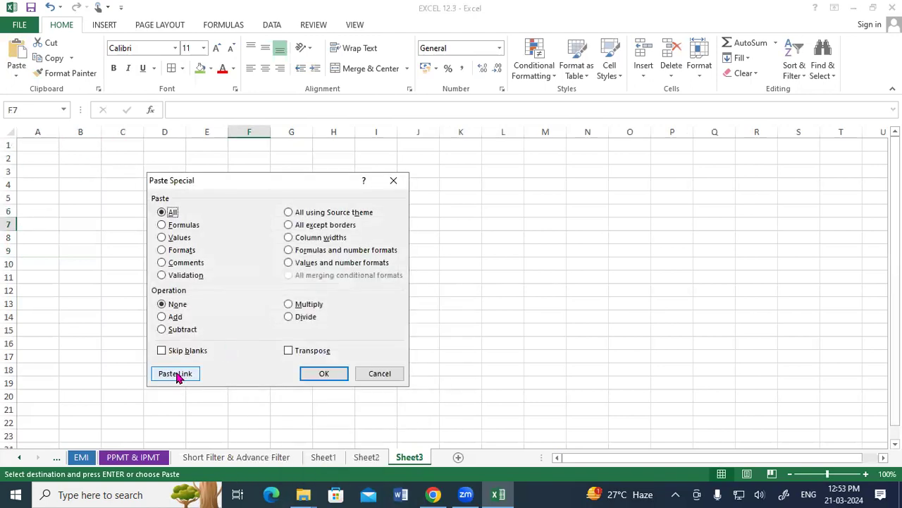
left_click(179, 376)
left_click(224, 343)
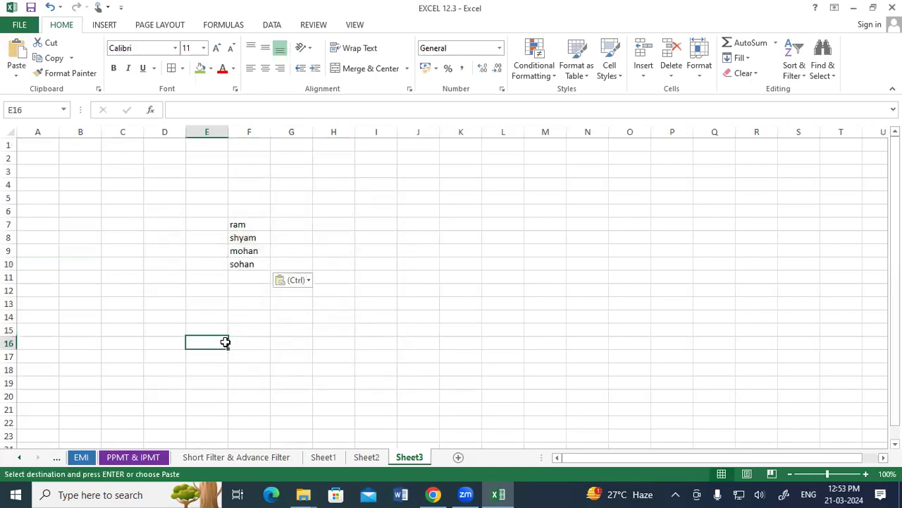
Step: Change the first name in Sheet2 E6 and confirm Sheet3 F7 updates via =Sheet2!E6
left_click(359, 457)
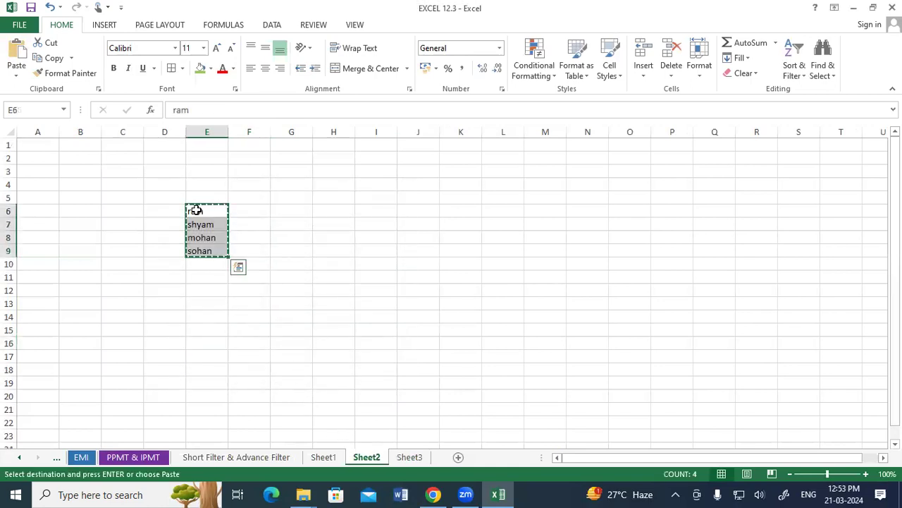
left_click(400, 457)
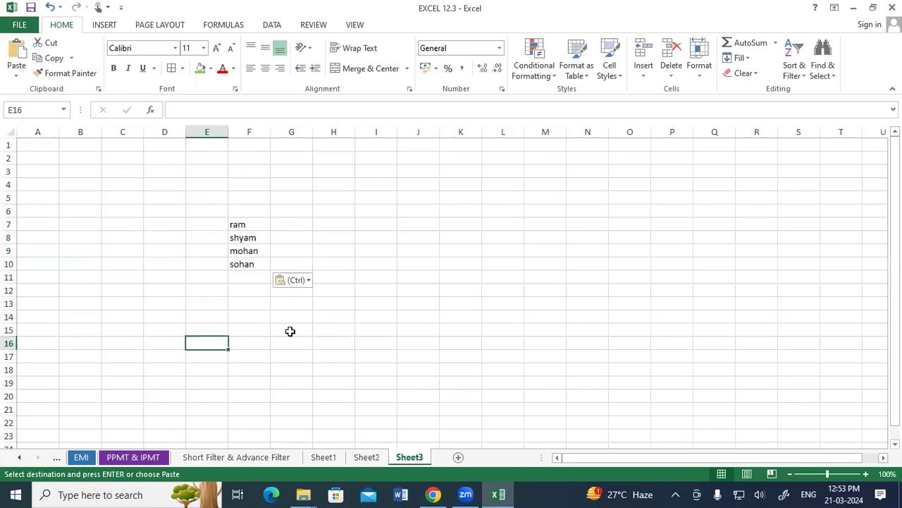
left_click(361, 458)
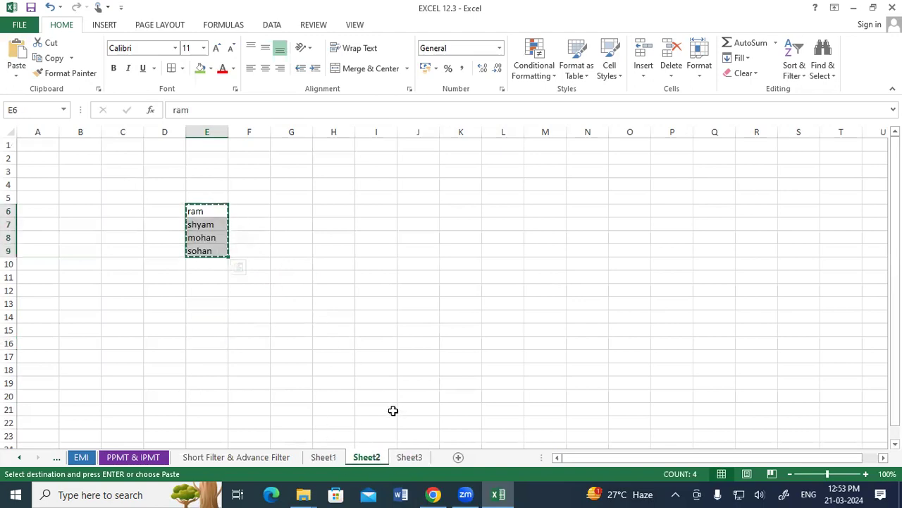
double_click(223, 315)
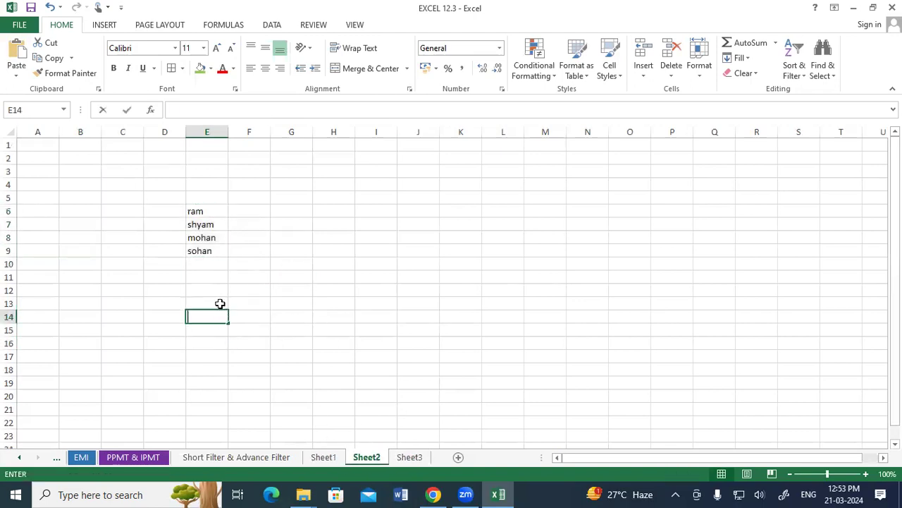
left_click(210, 215)
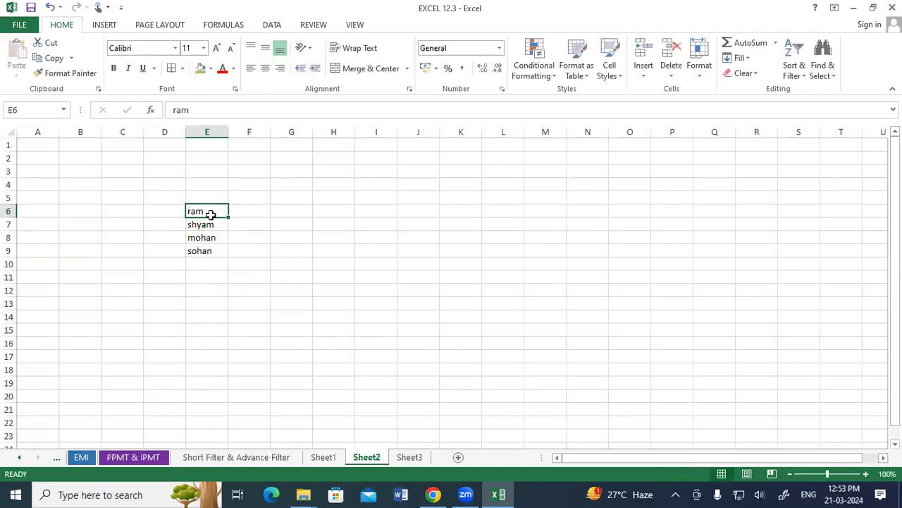
type("Rakesh")
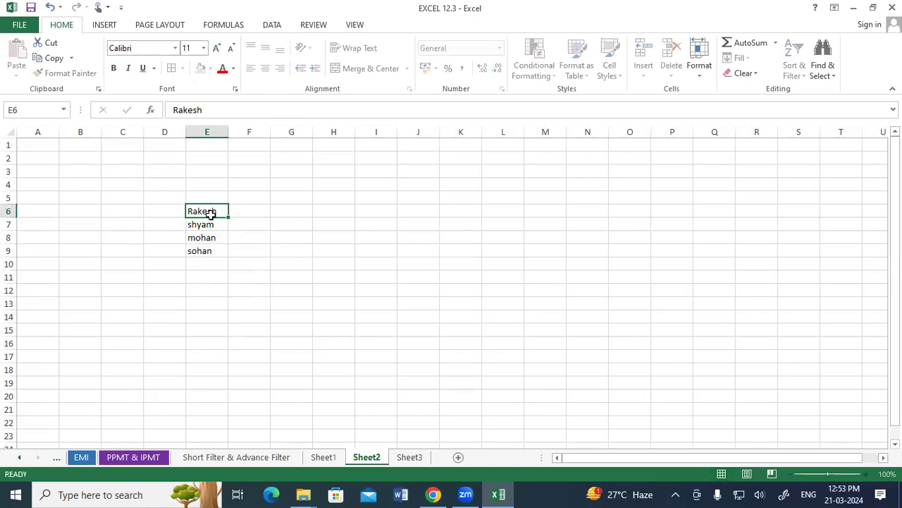
key("Return")
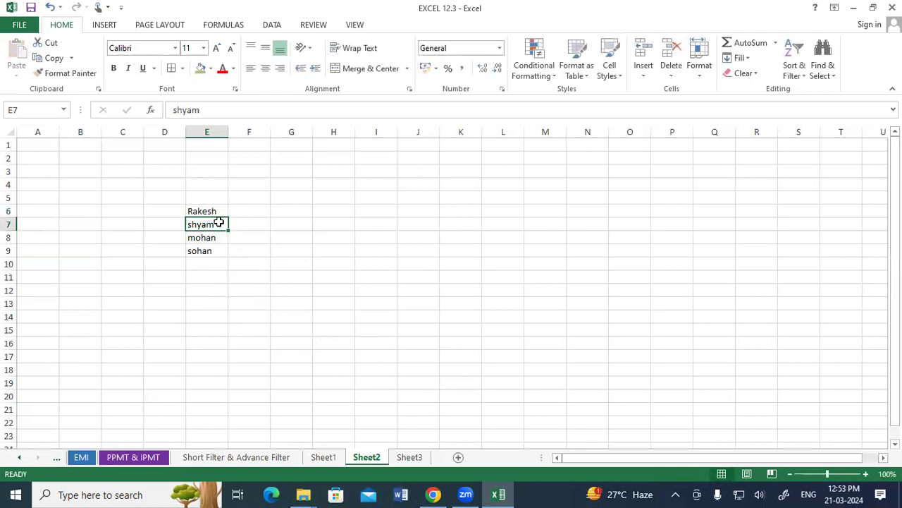
left_click(410, 457)
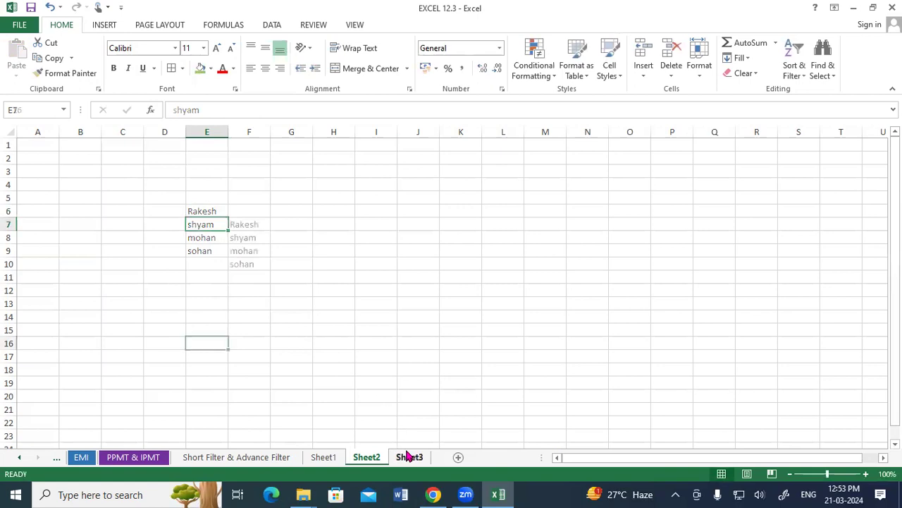
left_click(268, 223)
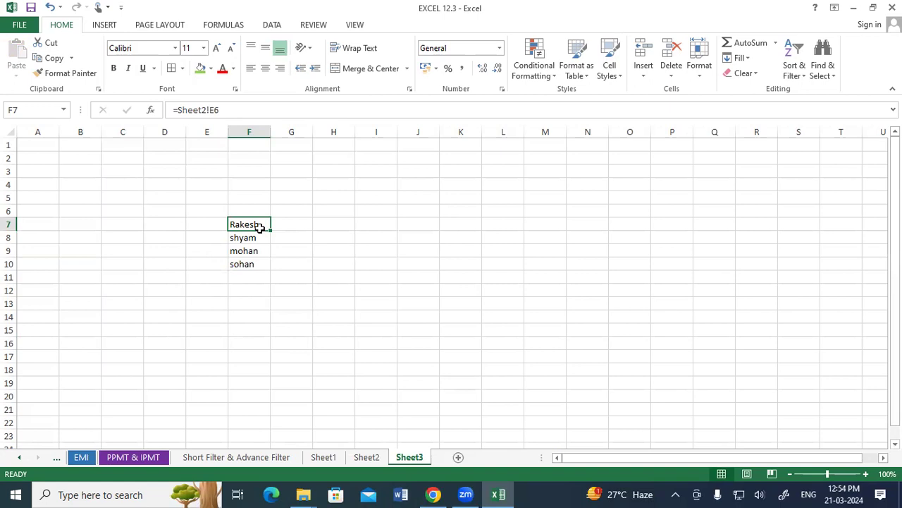
Step: Switch to Sheet2, where the names list sits
left_click(368, 458)
right_click(319, 210)
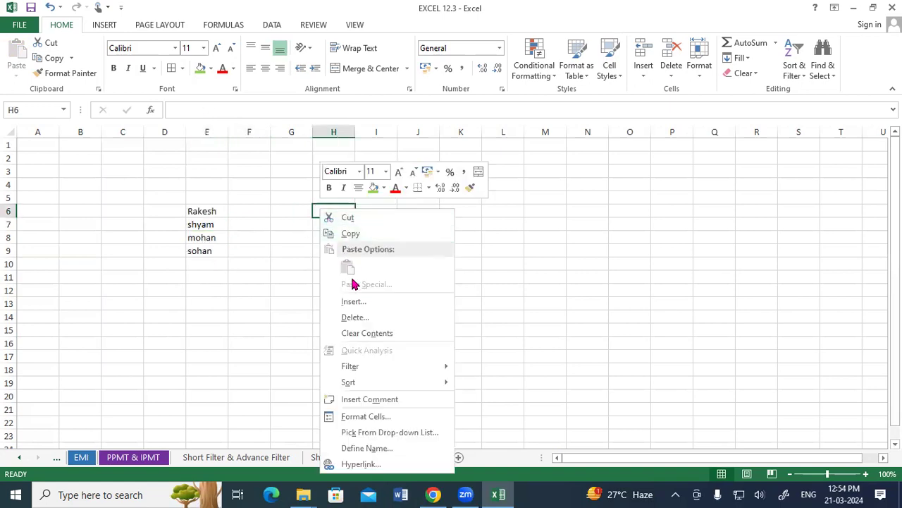
key("Escape")
Step: Copy the names in E6:E10, then open Paste Special and cancel it
left_click_drag(202, 209, 212, 251)
right_click(210, 226)
left_click(242, 241)
right_click(224, 220)
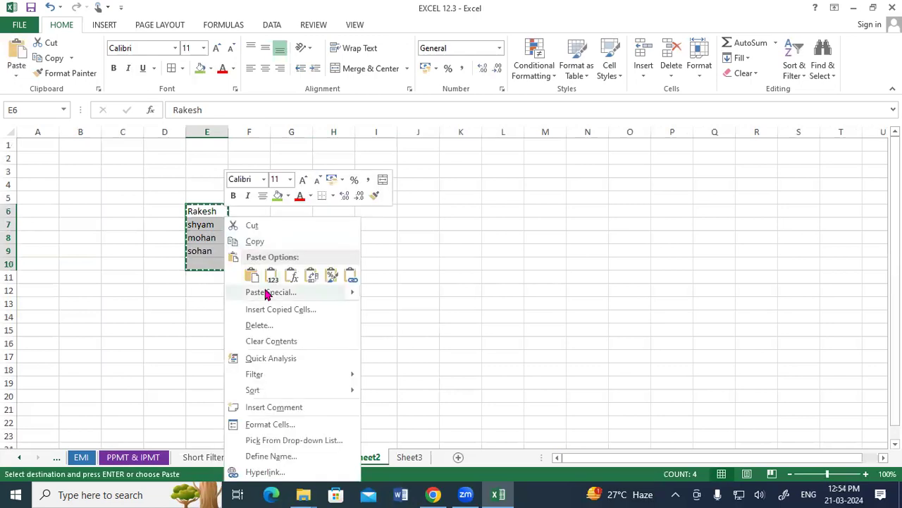
left_click(268, 292)
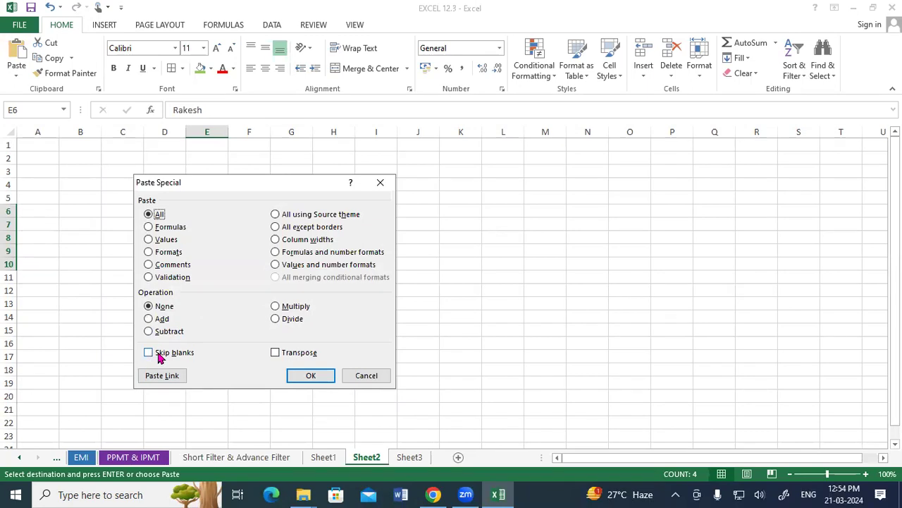
left_click(368, 376)
Step: Clear E6:E10, enter =RANDBETWEEN(20,80) in E6, and fill it across E6:L13
key("Delete")
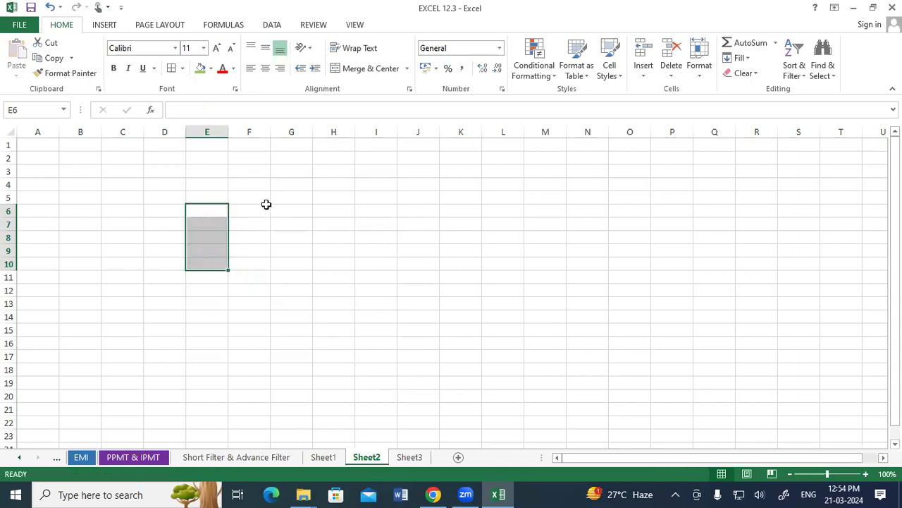
type("=ran")
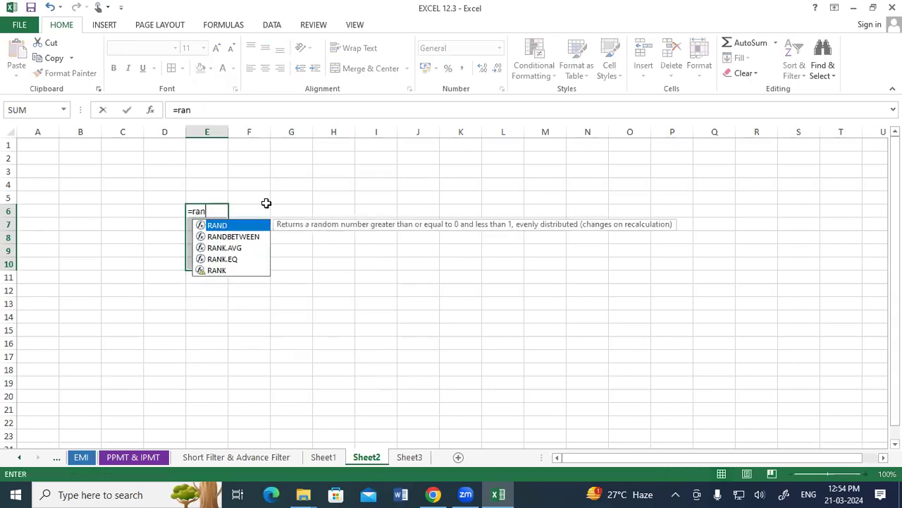
type("db")
key("Tab")
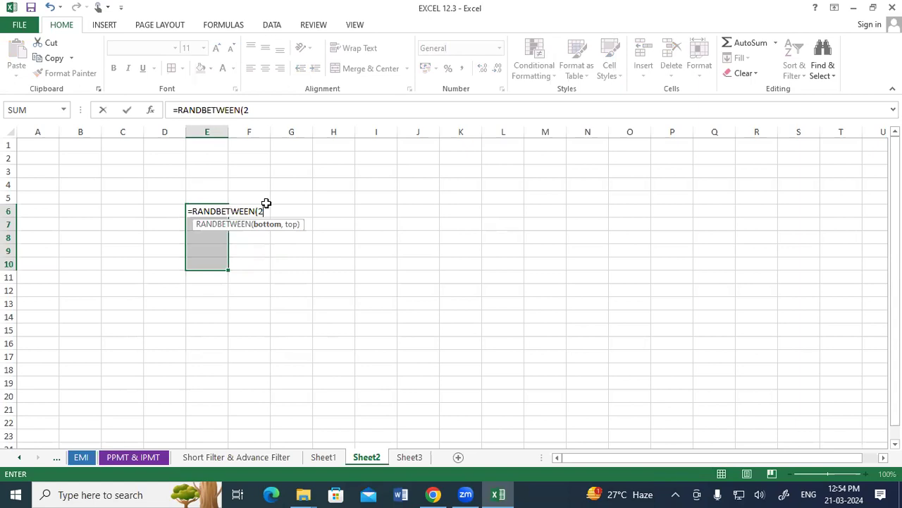
type("0,80)")
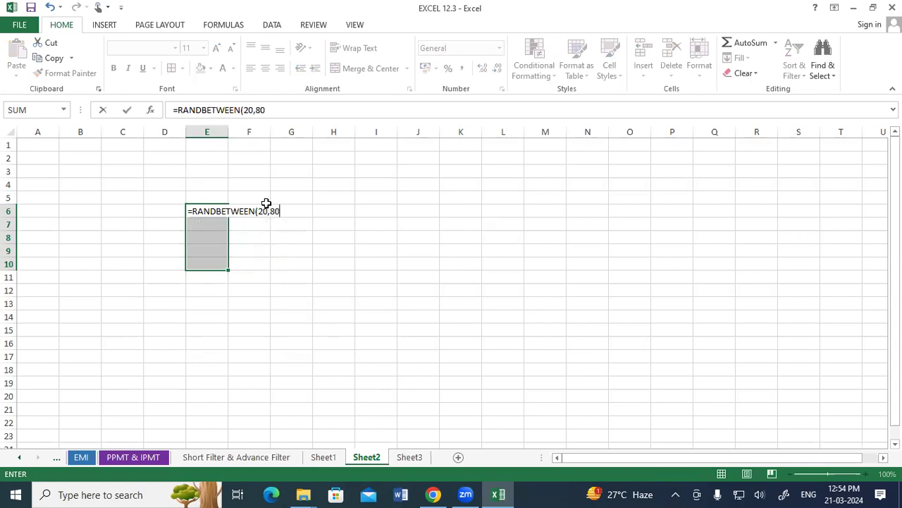
key("Return")
left_click(219, 212)
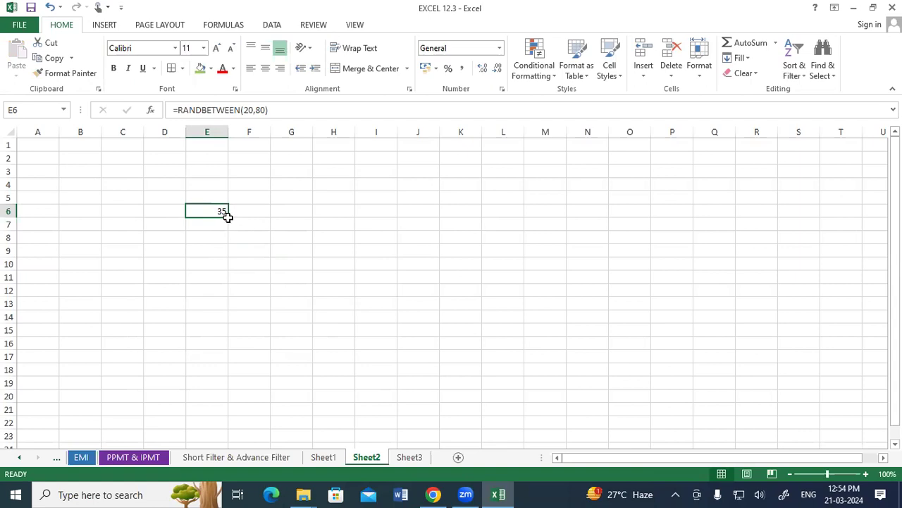
left_click_drag(228, 217, 229, 310)
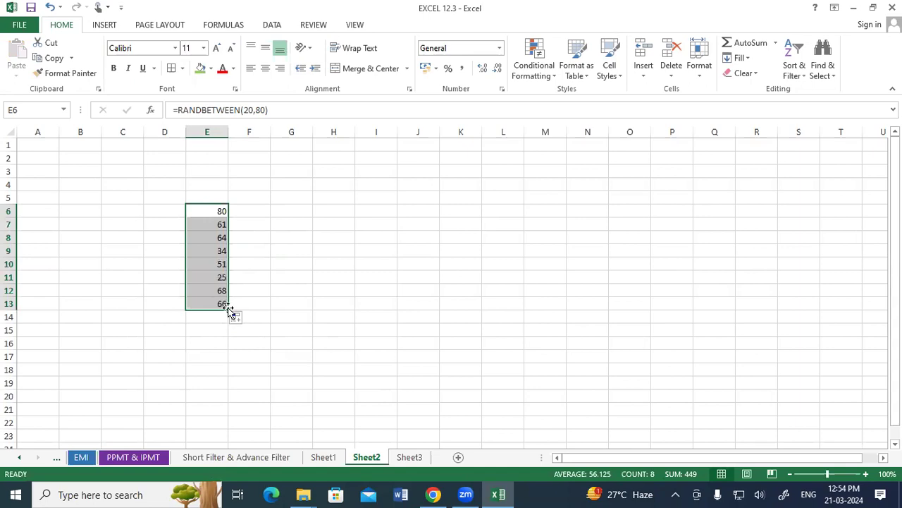
left_click_drag(225, 306, 534, 348)
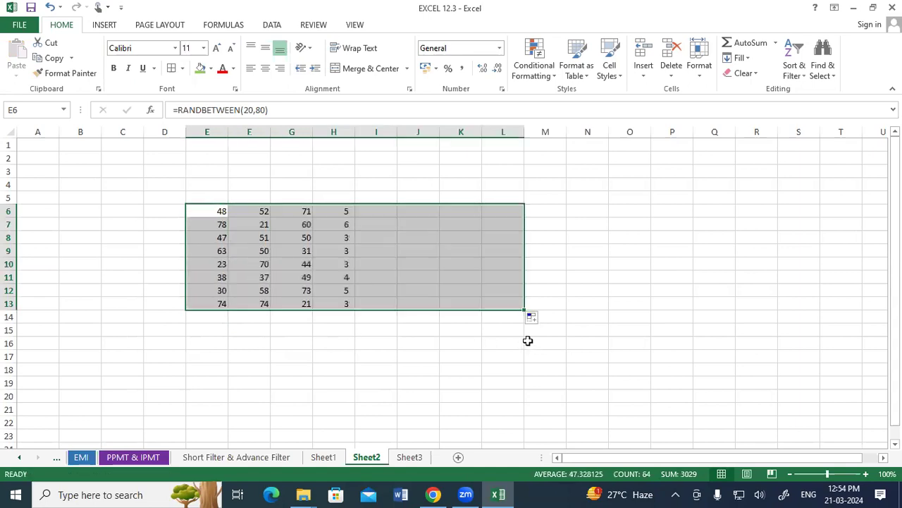
Step: Copy the E6:L13 grid and paste it back as values
right_click(437, 225)
left_click(469, 241)
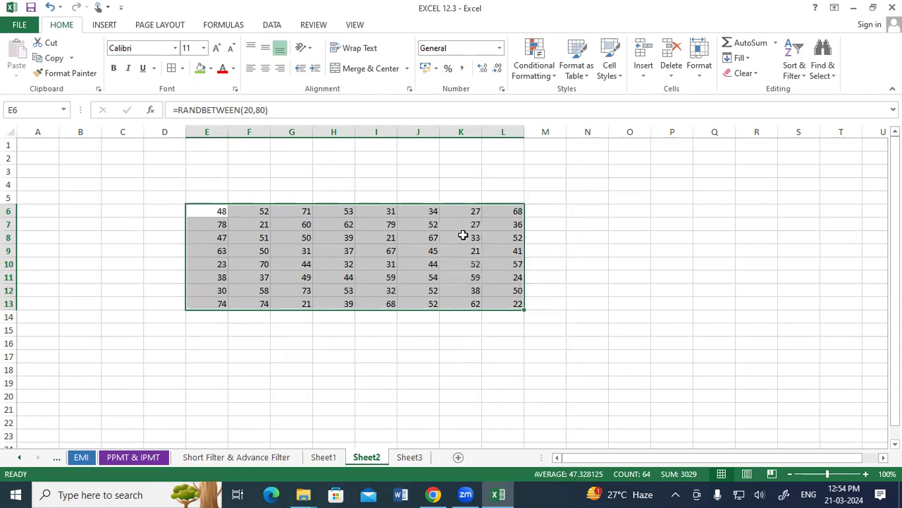
right_click(410, 222)
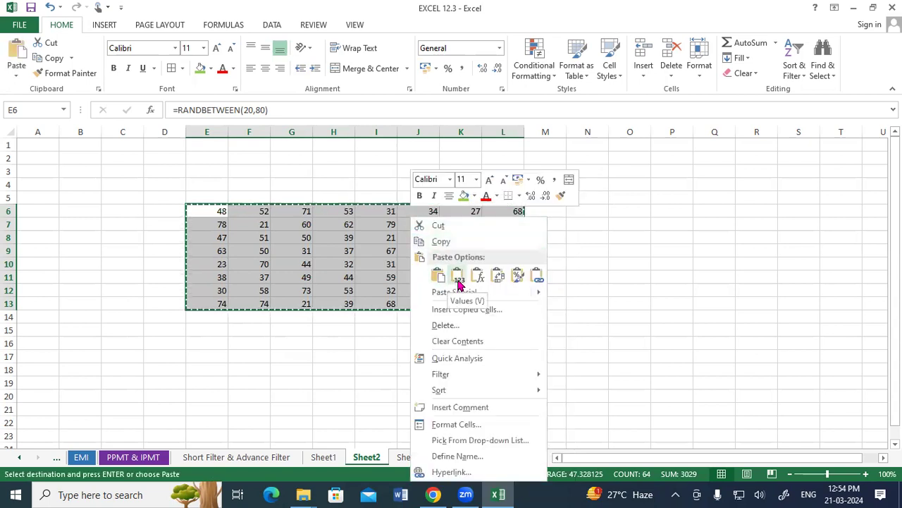
left_click(456, 280)
key("Escape")
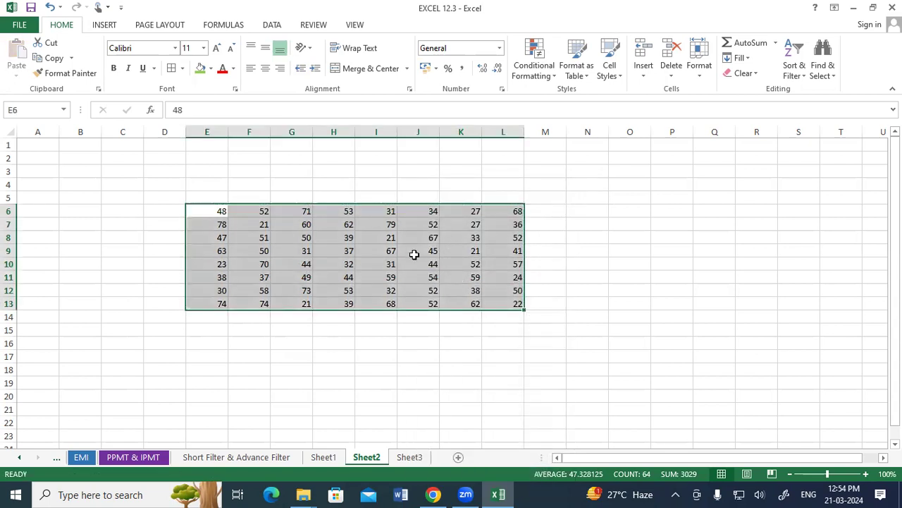
Step: Delete the values in F10, I10, J7, J12 and L8
left_click(255, 260)
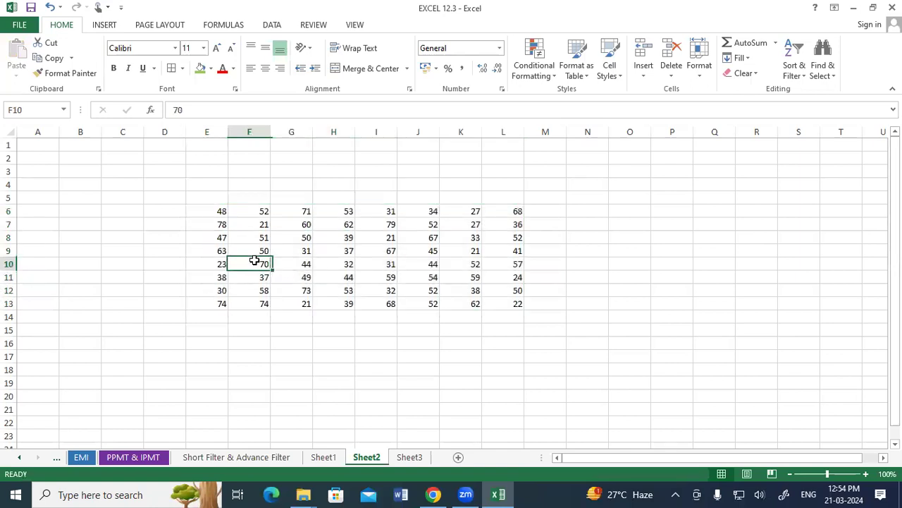
key("Delete")
left_click(392, 261)
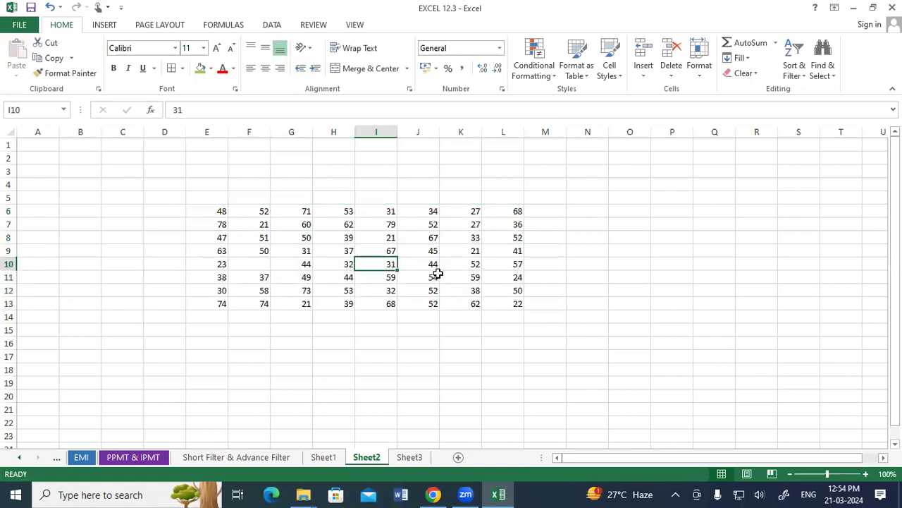
key("Delete")
left_click(433, 226)
key("Delete")
left_click(435, 289)
key("Delete")
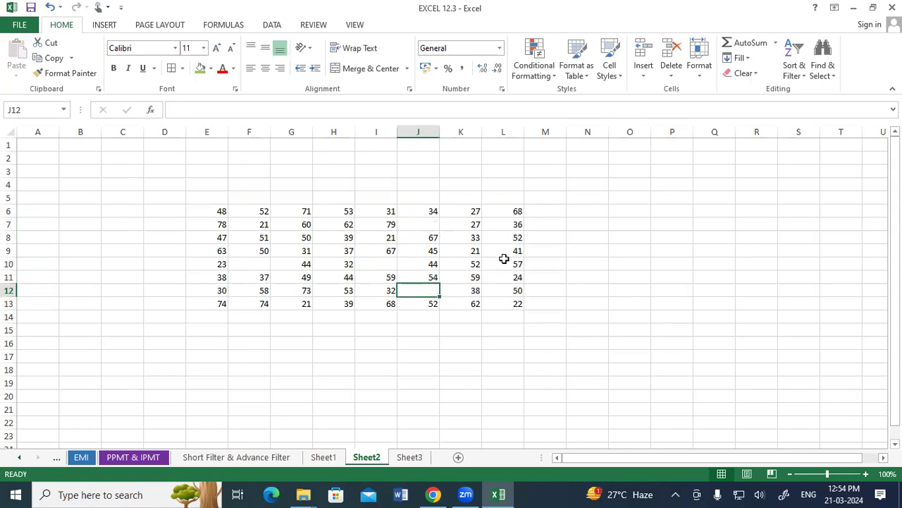
left_click(515, 238)
key("Delete")
Step: Enter 10 in O8 and make it red and bold
left_click(625, 264)
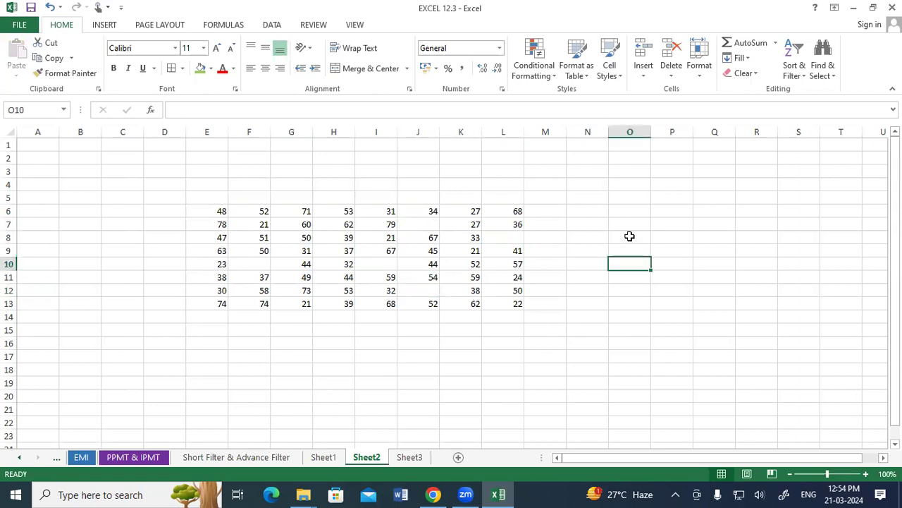
left_click(629, 236)
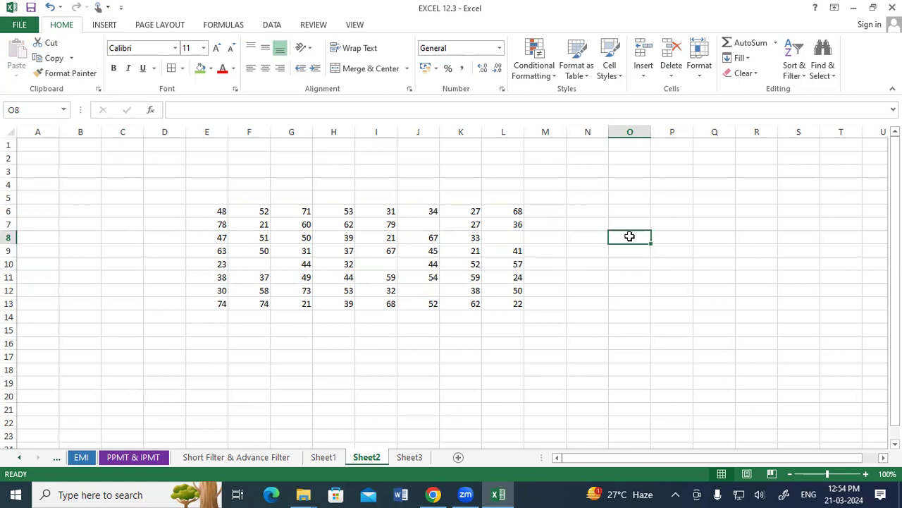
type("10")
left_click(640, 292)
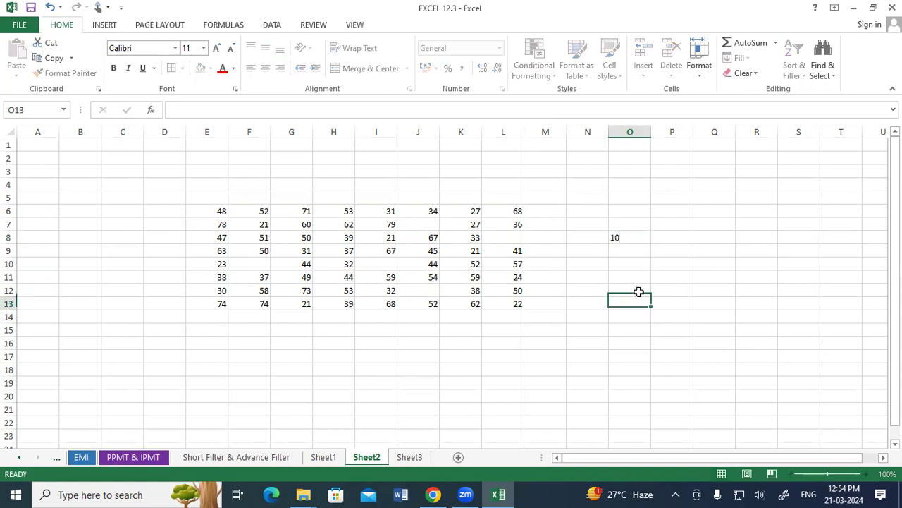
left_click(628, 235)
left_click(222, 69)
left_click(114, 68)
Step: Check the blanked cells L8, J7, J12 and F10, then reselect O8
left_click(503, 304)
left_click(513, 235)
left_click(424, 226)
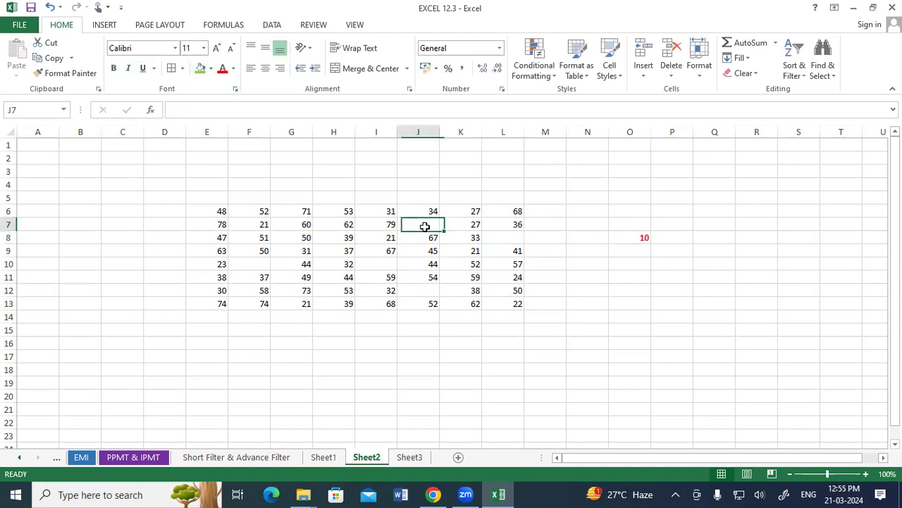
left_click(425, 285)
left_click(257, 261)
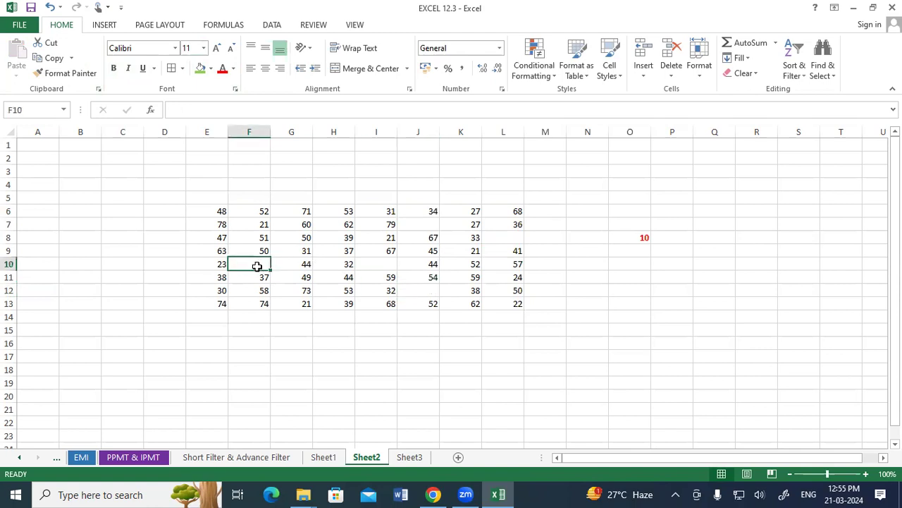
left_click(646, 237)
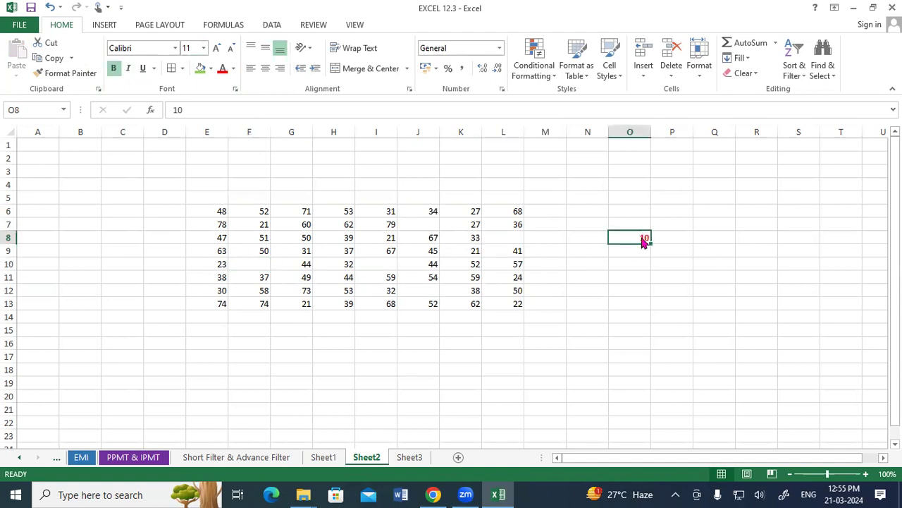
Step: Copy the red bold 10 in O8 and select the E6:L13 grid
right_click(643, 241)
left_click(665, 240)
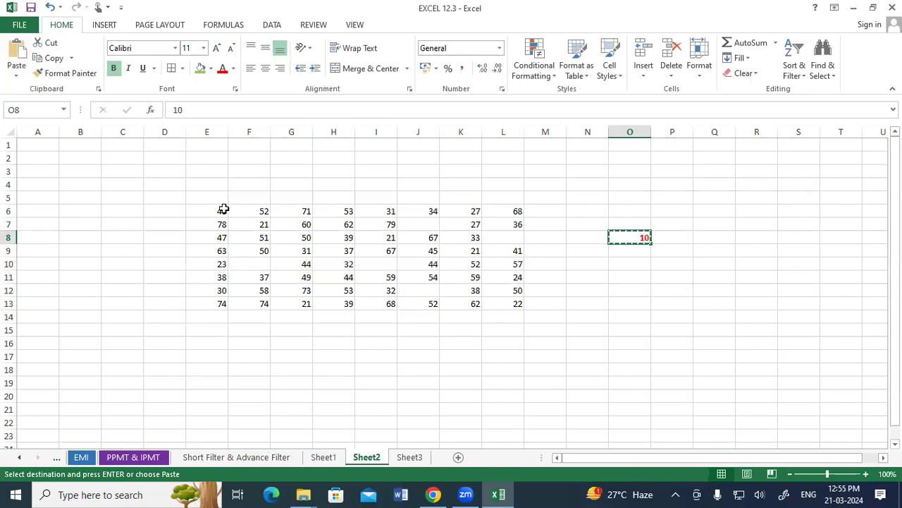
left_click_drag(222, 210, 501, 302)
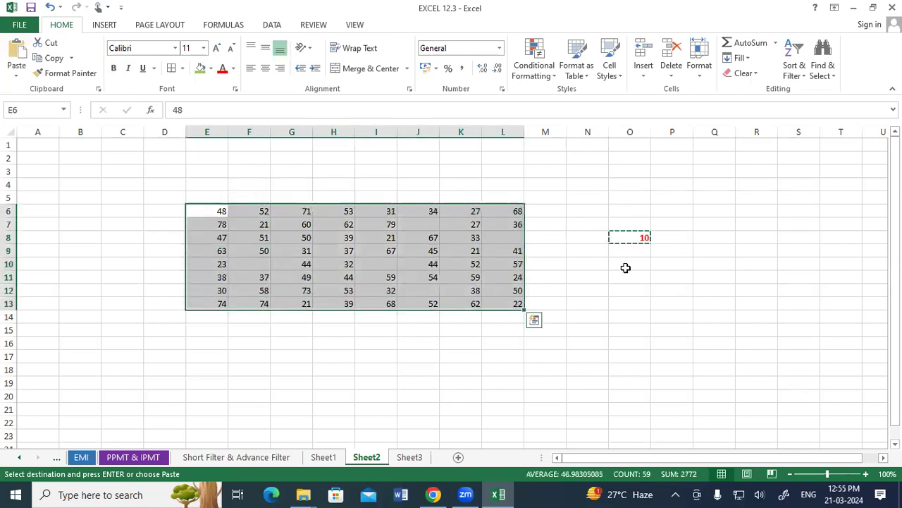
Step: Use Go To Special > Blanks to select only the grid's empty cells
left_click(831, 74)
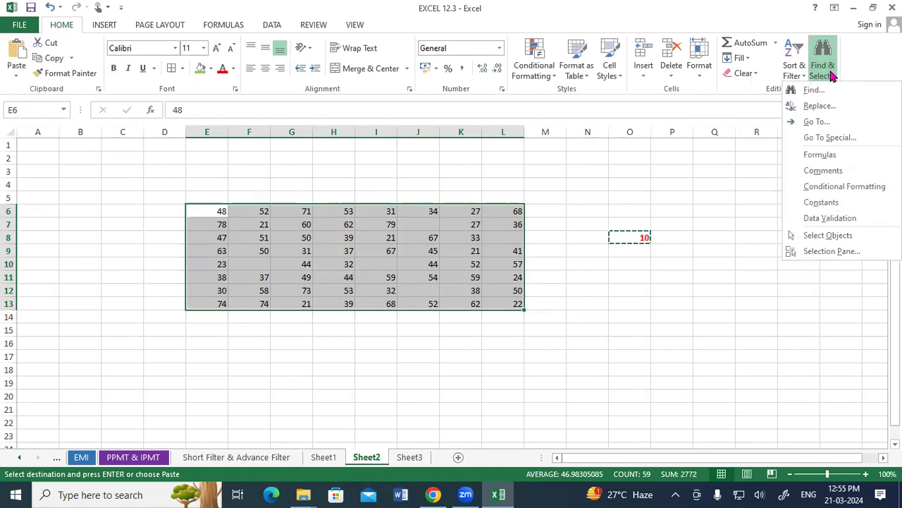
left_click(822, 138)
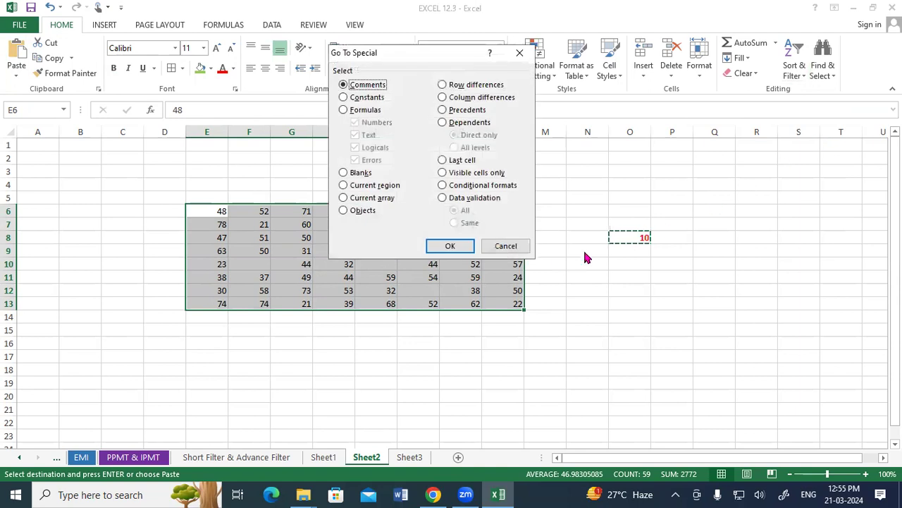
left_click(344, 175)
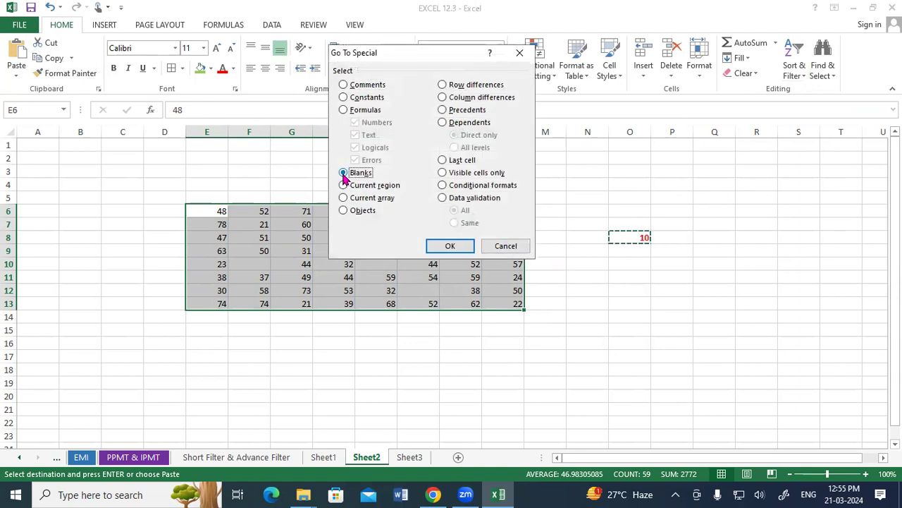
left_click(438, 246)
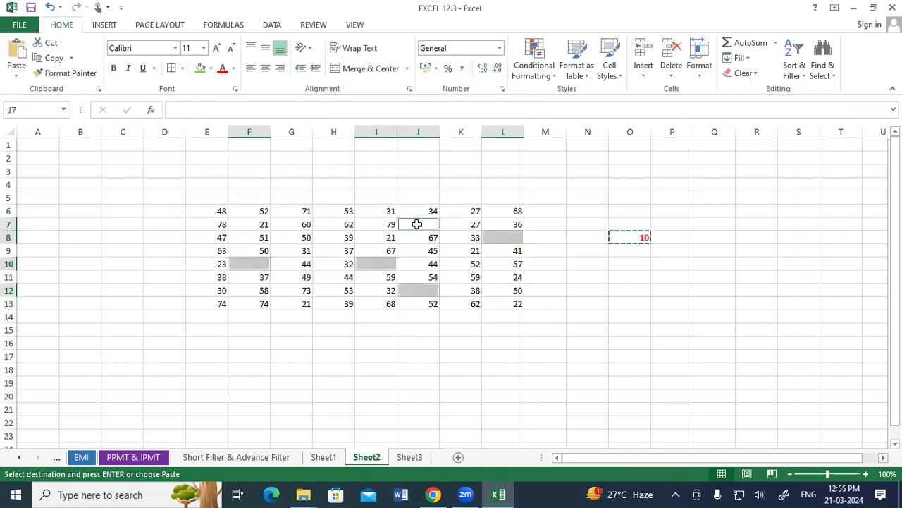
right_click(414, 224)
left_click(463, 275)
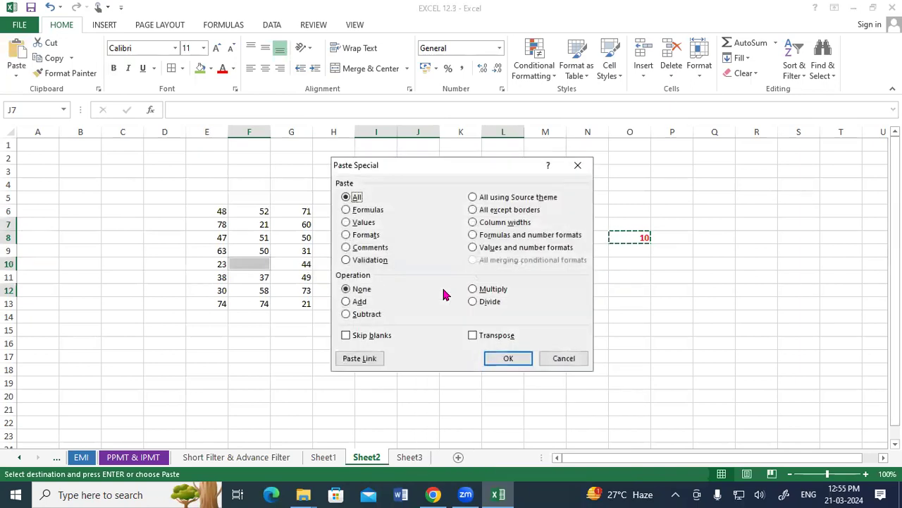
left_click(346, 336)
left_click(507, 359)
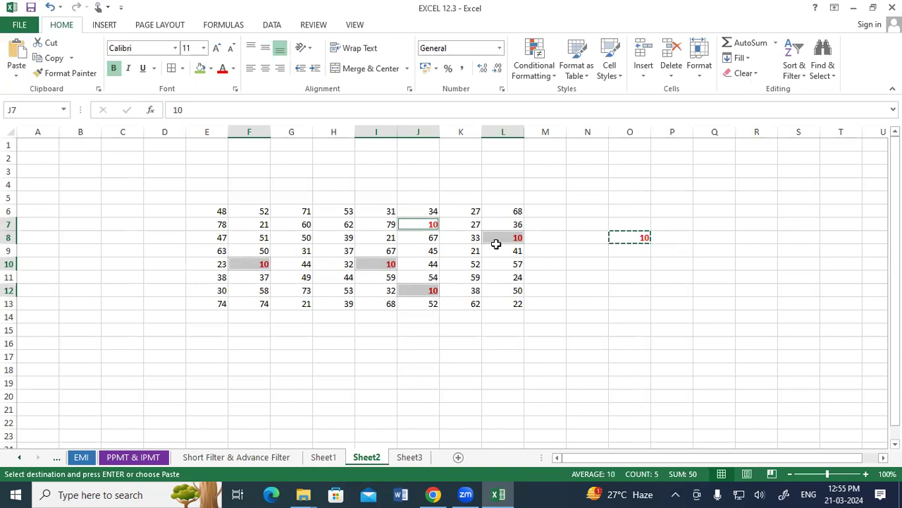
key("Delete")
left_click(600, 306)
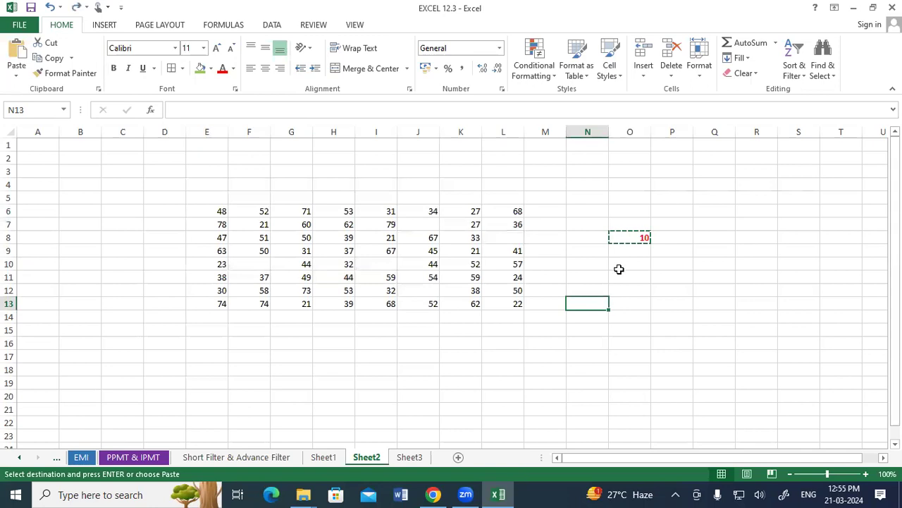
left_click(636, 241)
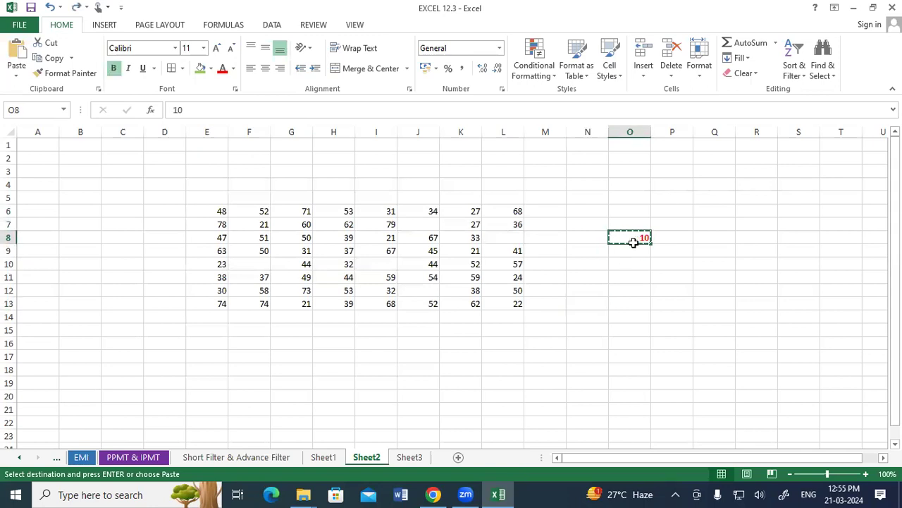
left_click_drag(221, 214, 512, 303)
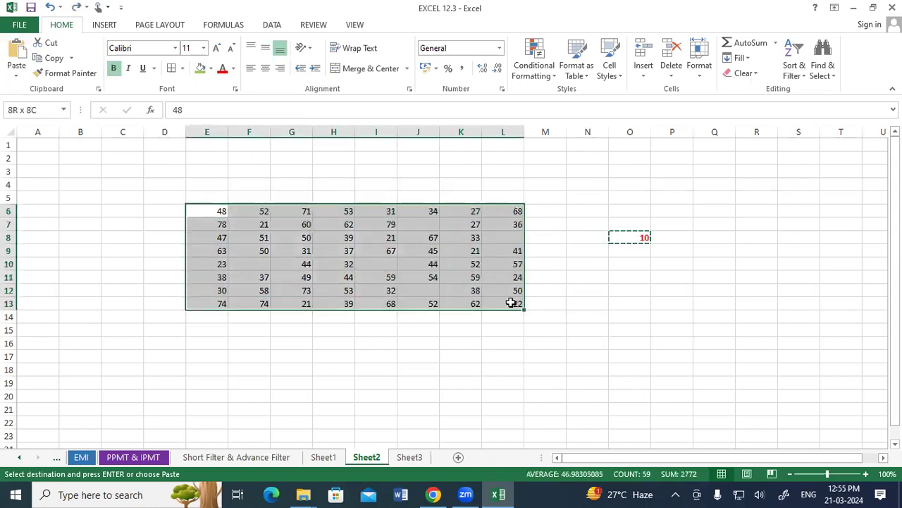
right_click(514, 289)
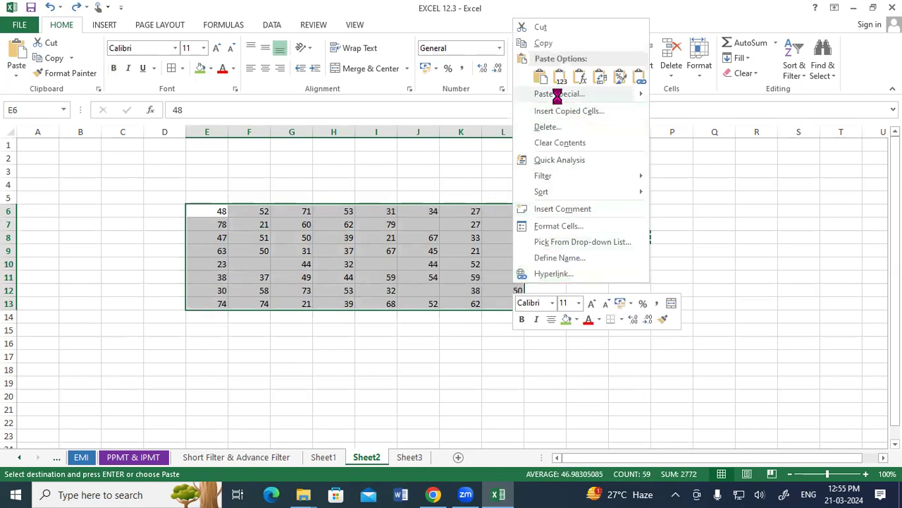
left_click(442, 180)
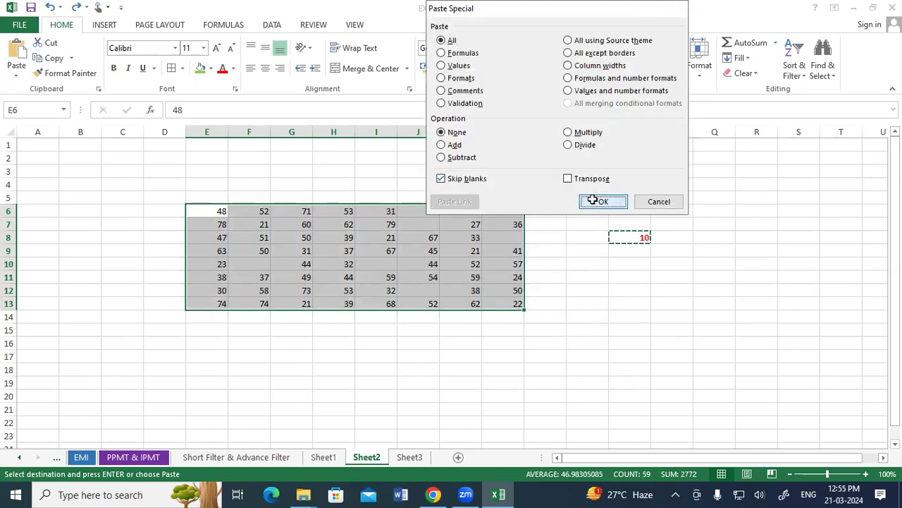
left_click(593, 201)
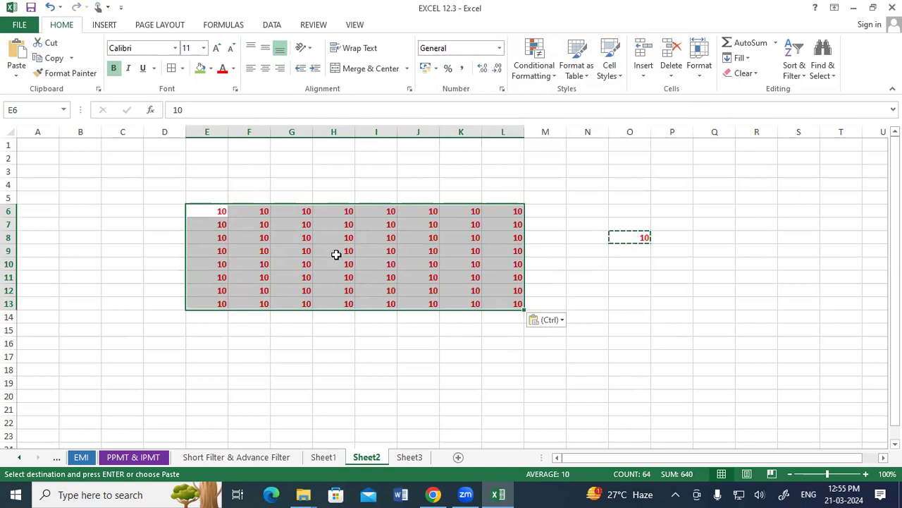
key("ctrl+z")
left_click(540, 252)
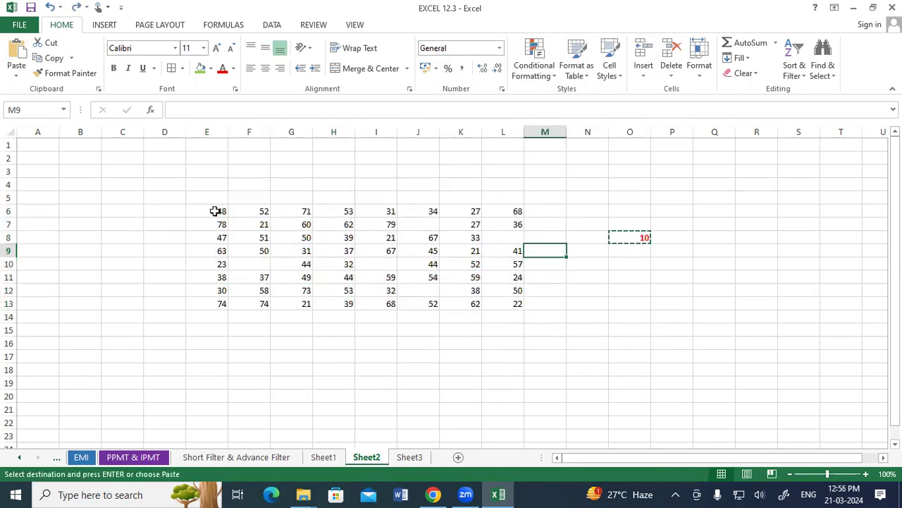
left_click_drag(216, 211, 505, 304)
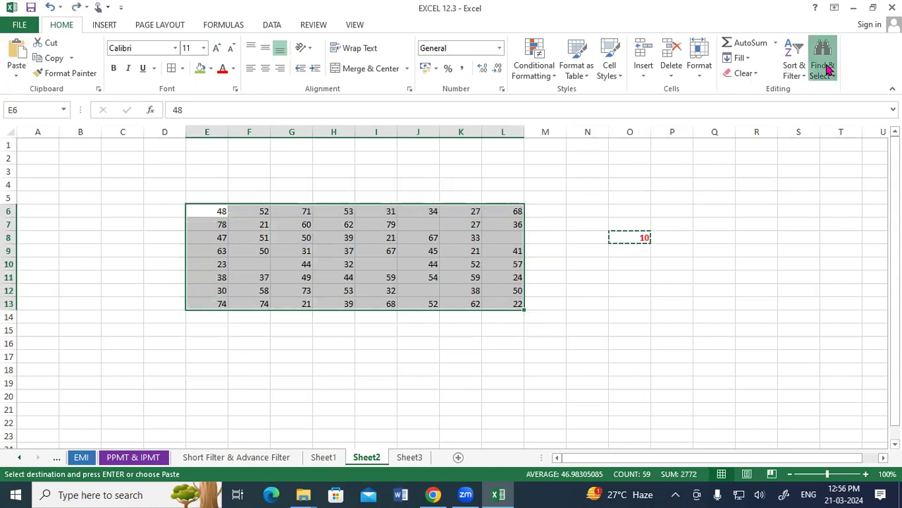
left_click(823, 56)
left_click(826, 138)
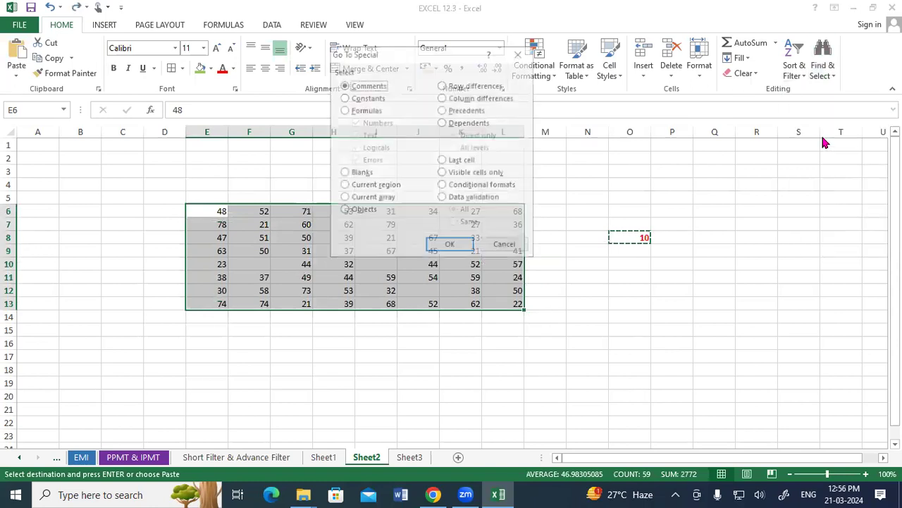
left_click(361, 175)
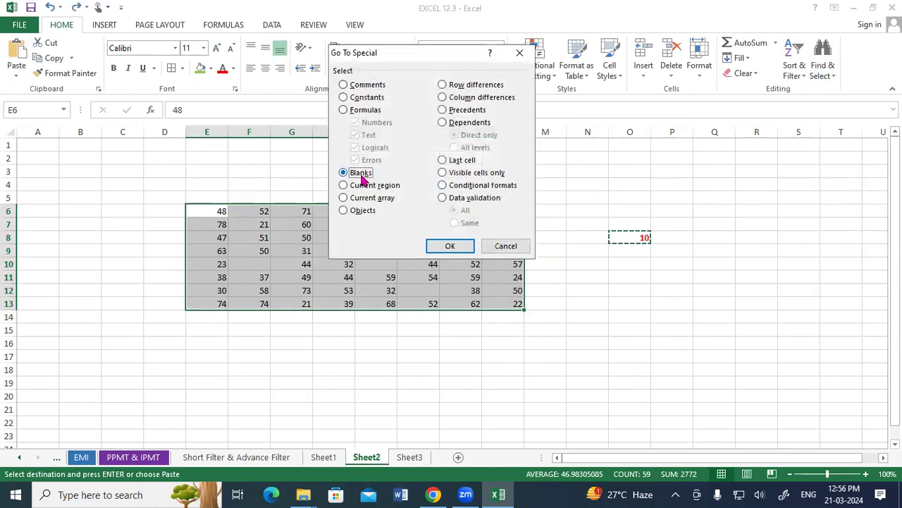
left_click(447, 247)
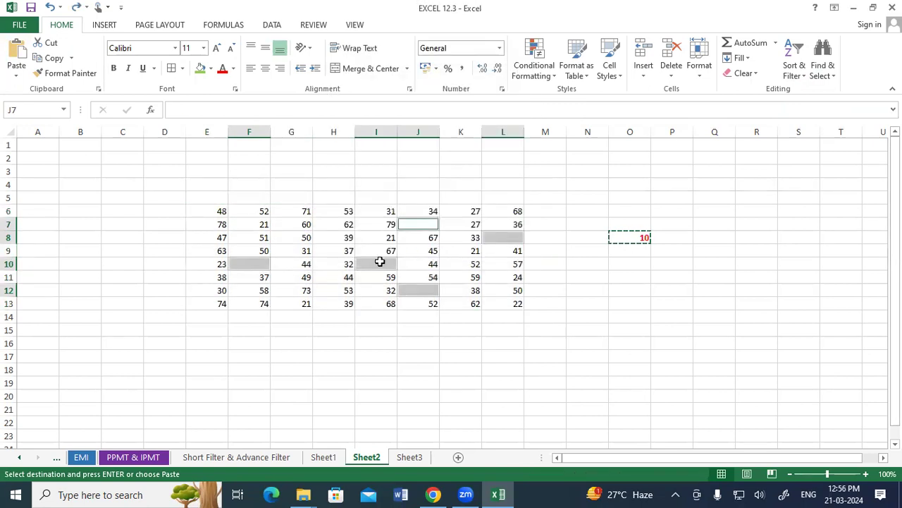
right_click(413, 226)
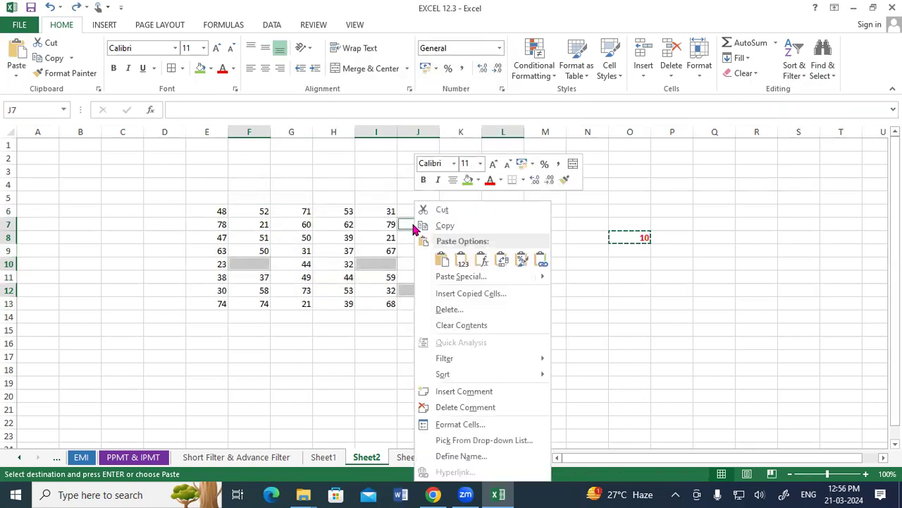
left_click(451, 277)
left_click(366, 334)
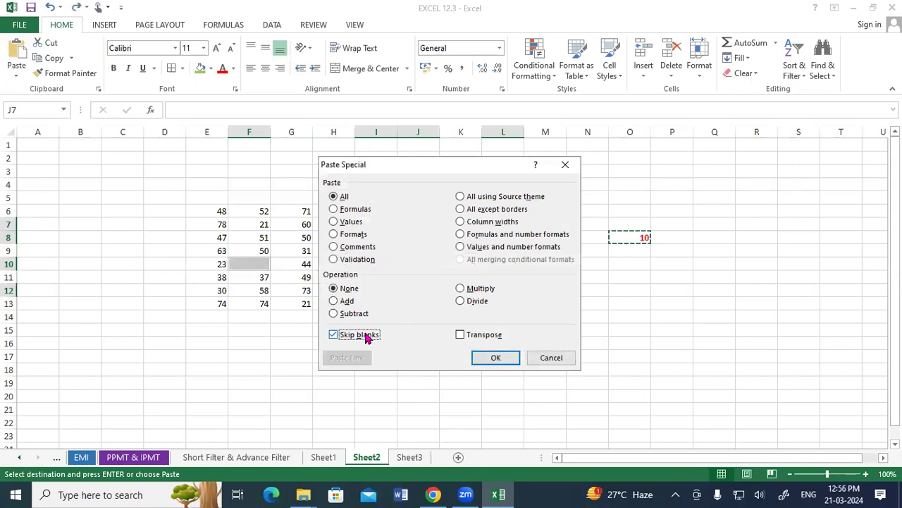
left_click(491, 361)
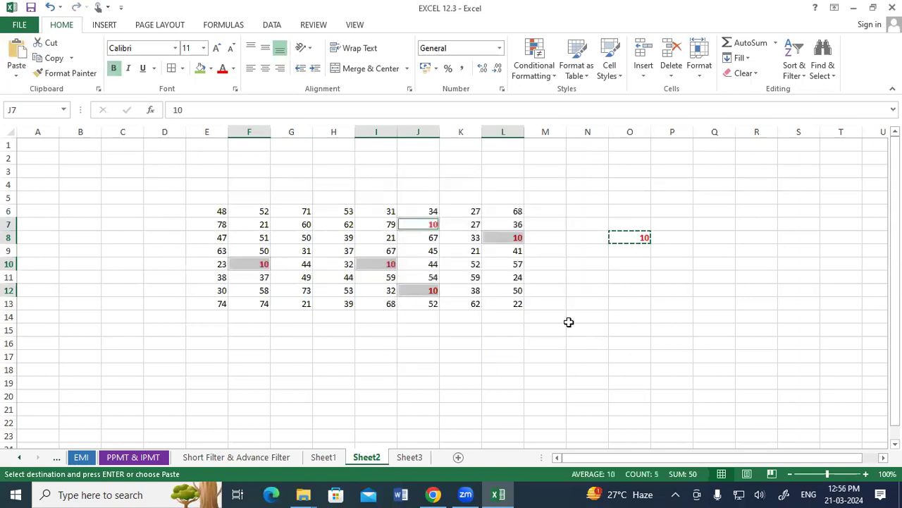
left_click(568, 320)
key("Escape")
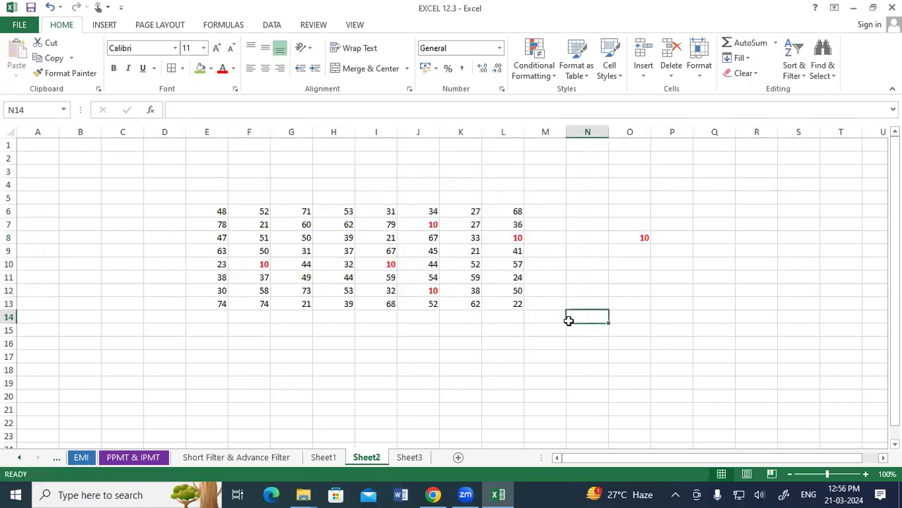
left_click(558, 299)
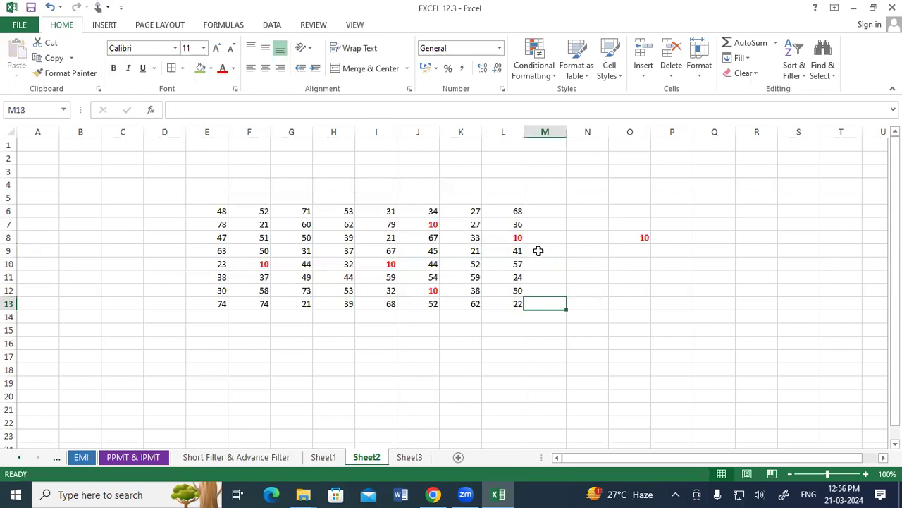
left_click(415, 225)
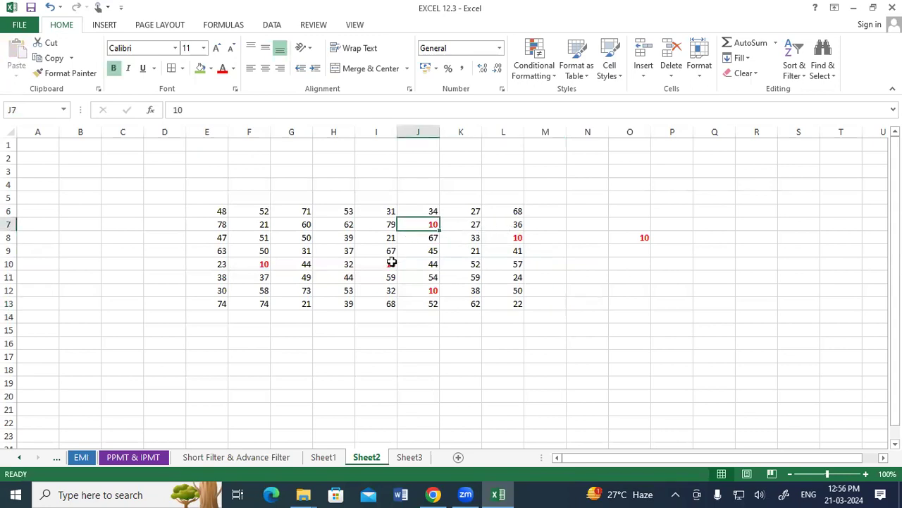
left_click(391, 262)
left_click(256, 262)
left_click(418, 289)
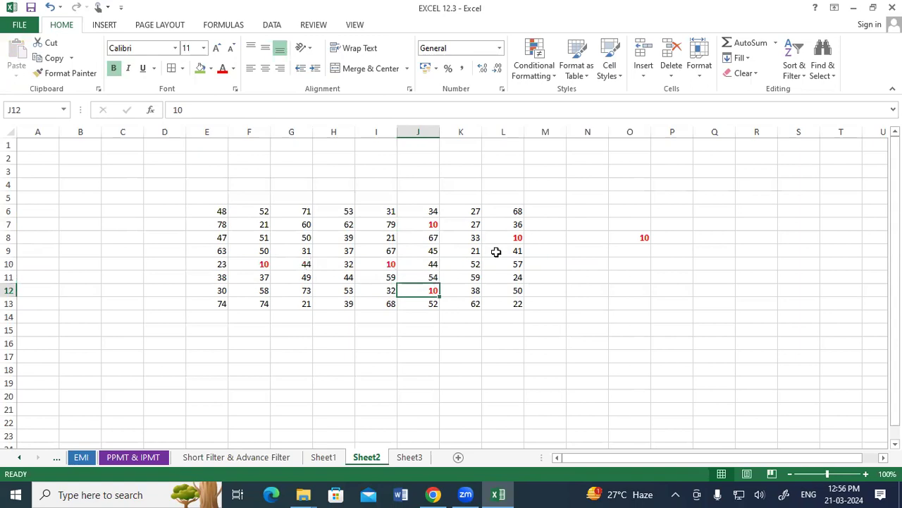
left_click(501, 237)
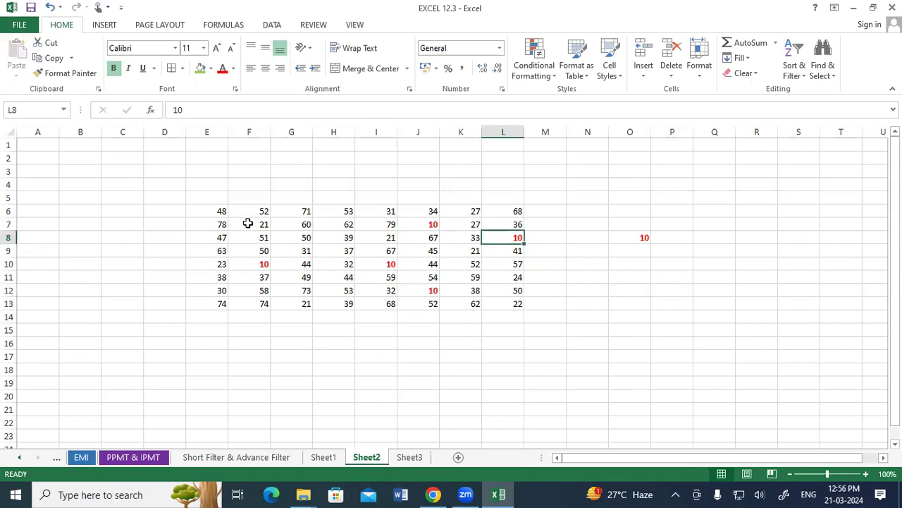
left_click(216, 214)
left_click_drag(257, 254, 497, 301)
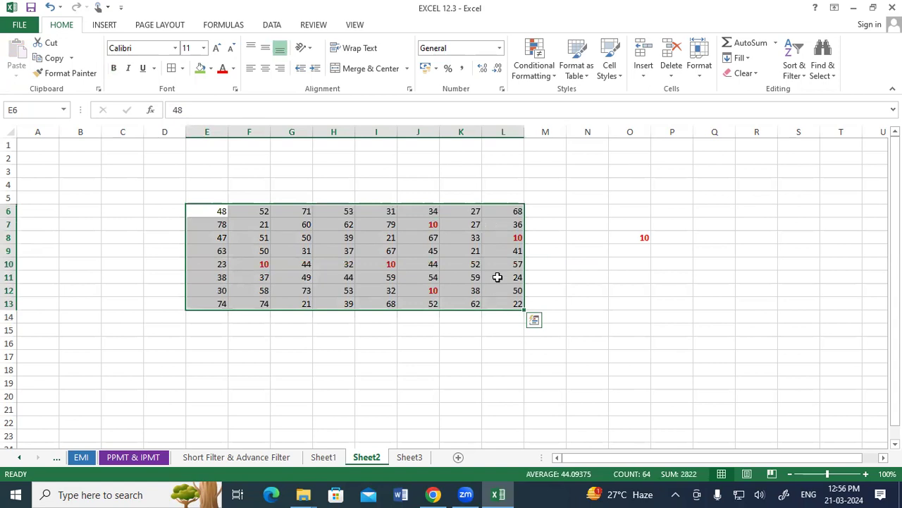
right_click(562, 210)
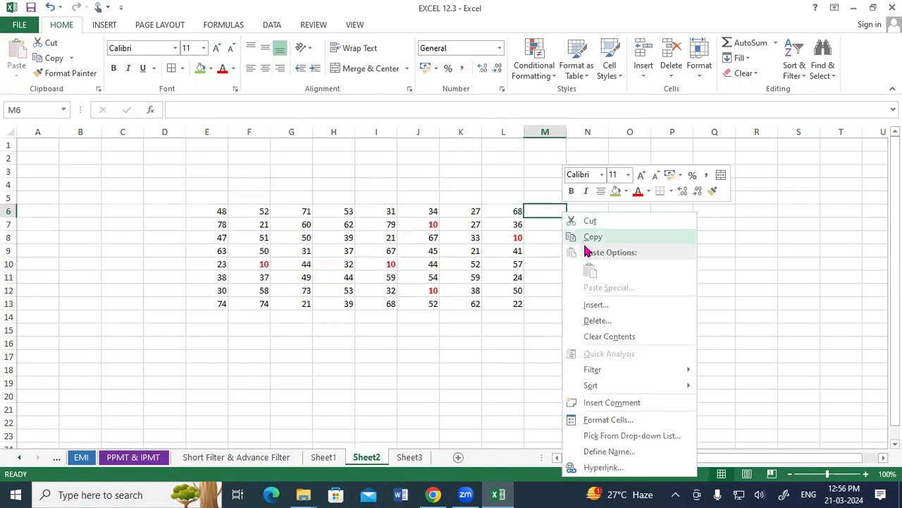
left_click(822, 76)
left_click(824, 137)
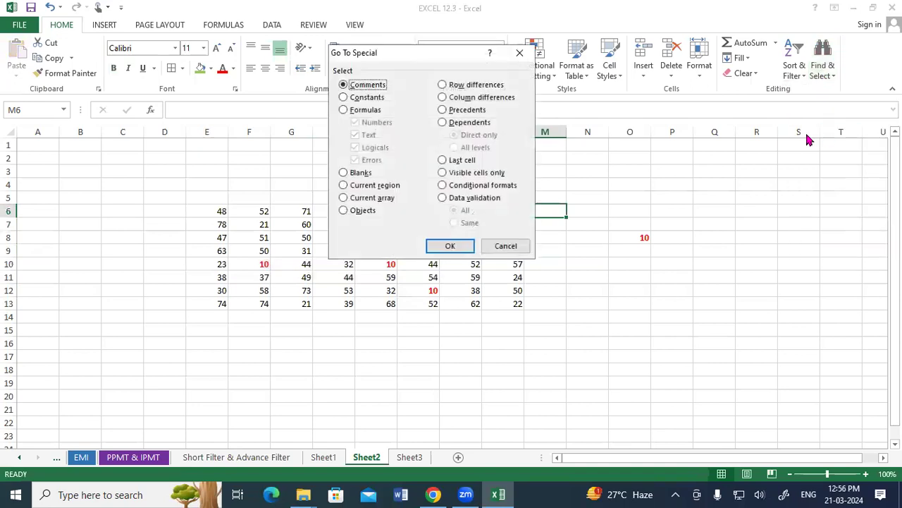
left_click(367, 98)
left_click(372, 111)
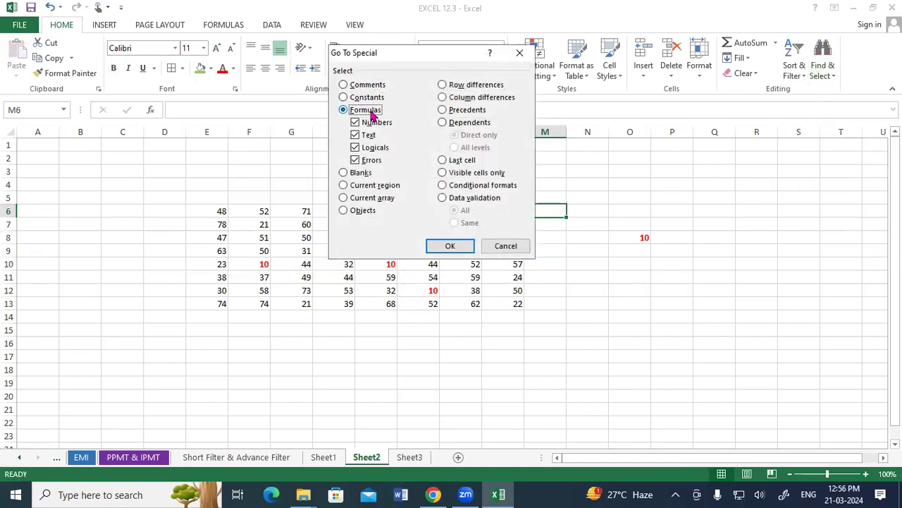
left_click(361, 174)
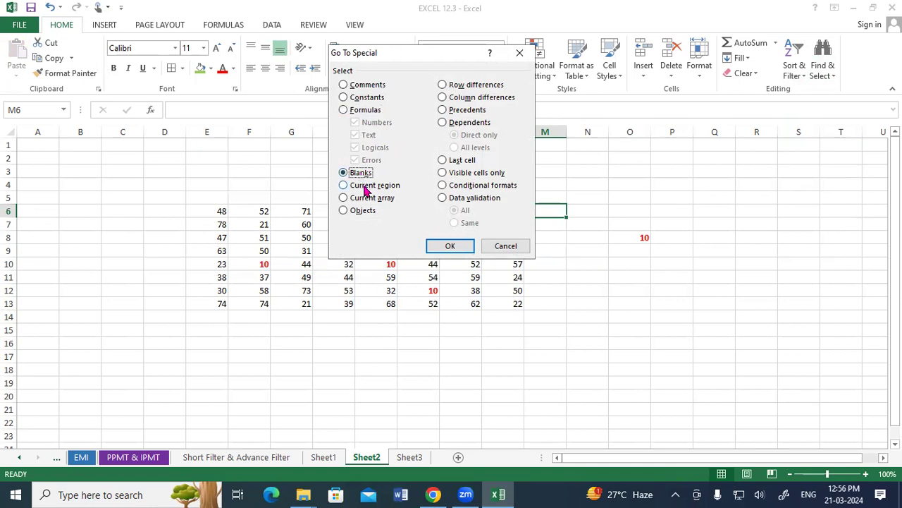
left_click(367, 186)
left_click(444, 86)
left_click(444, 98)
left_click(443, 110)
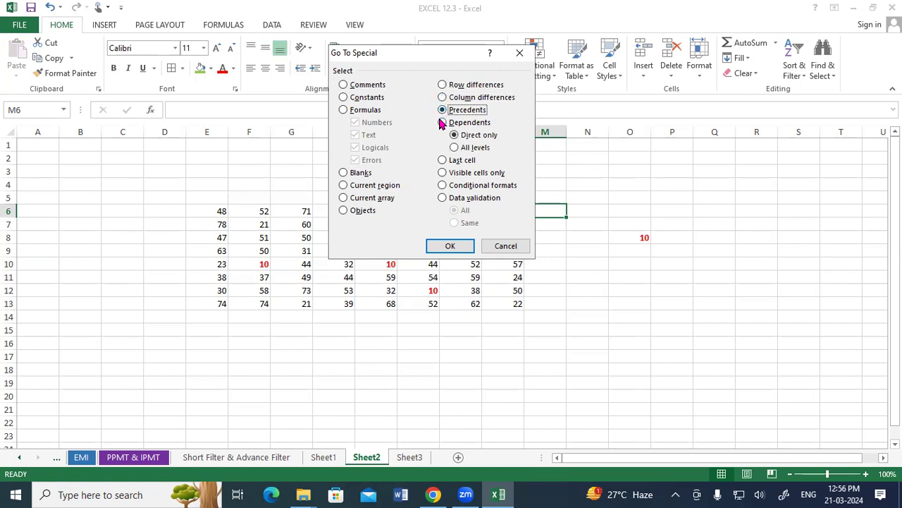
left_click(519, 52)
left_click(232, 27)
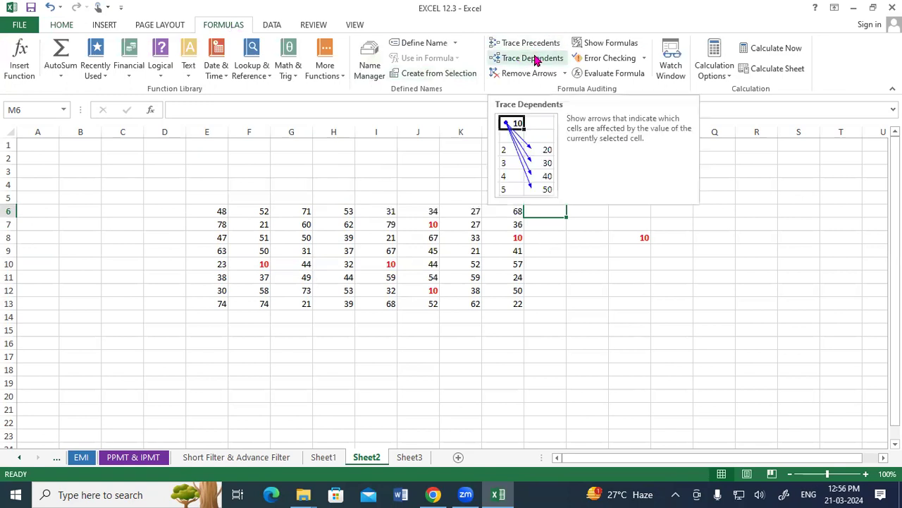
left_click(851, 196)
left_click(62, 25)
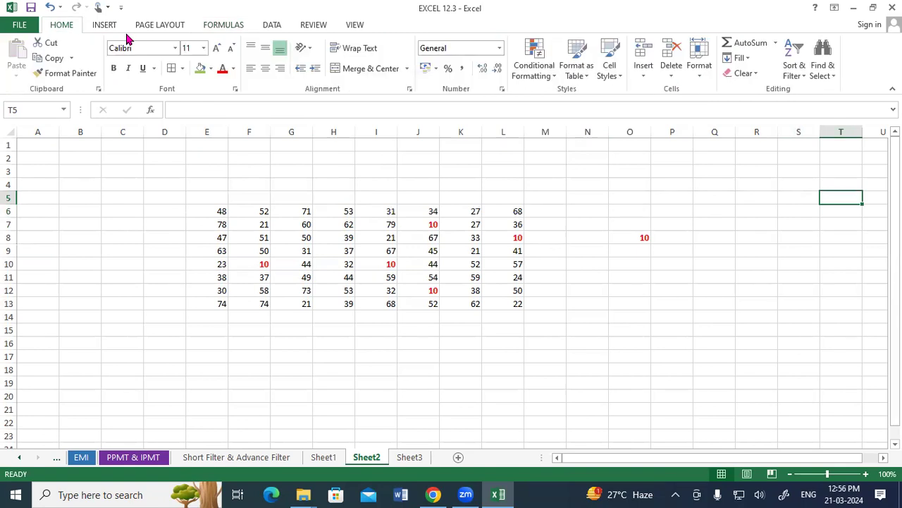
Step: Handwrite 'Paste' and 'Go to' notes beside the grid, then select E6:L13
left_click(822, 67)
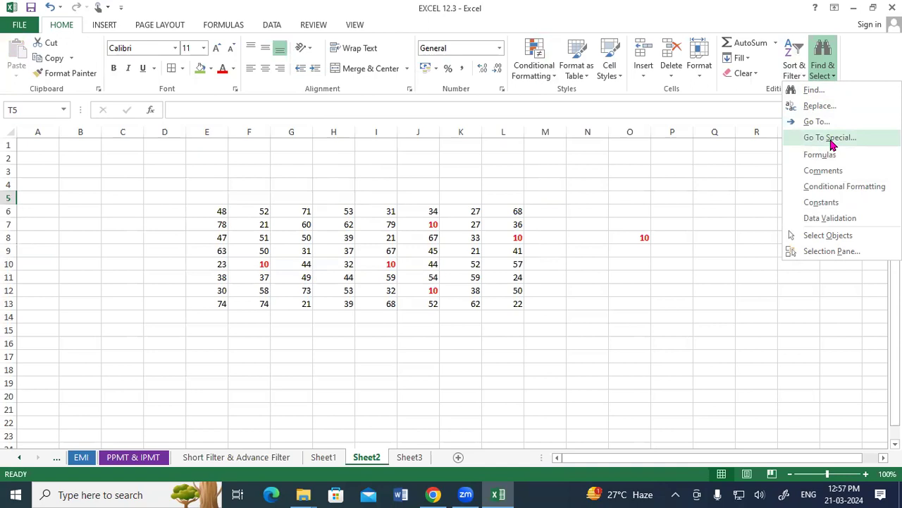
left_click(485, 251)
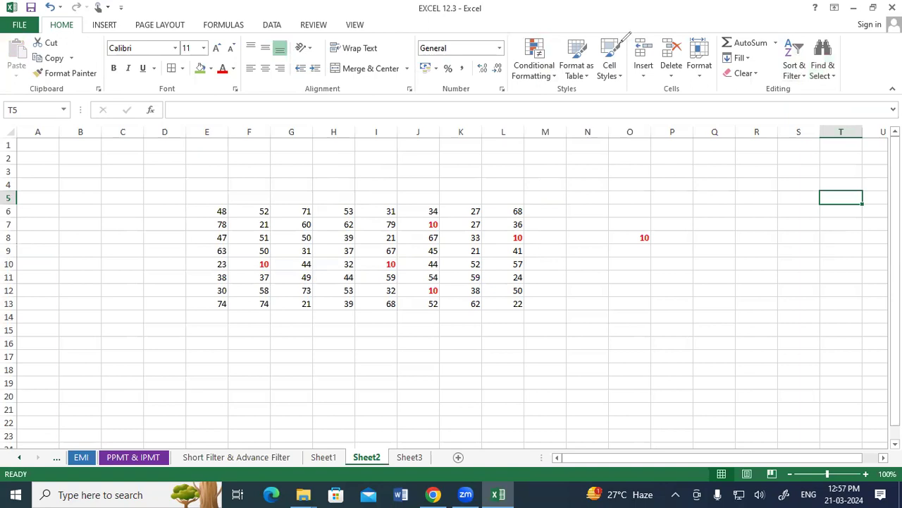
mouse_move(600, 171)
left_mouse_down()
mouse_move(650, 172)
mouse_move(659, 156)
left_mouse_up()
mouse_move(673, 200)
left_mouse_down()
mouse_move(656, 220)
mouse_move(668, 242)
mouse_move(687, 211)
left_mouse_up()
mouse_move(702, 171)
left_mouse_down()
mouse_move(710, 211)
mouse_move(733, 189)
mouse_move(721, 185)
left_mouse_up()
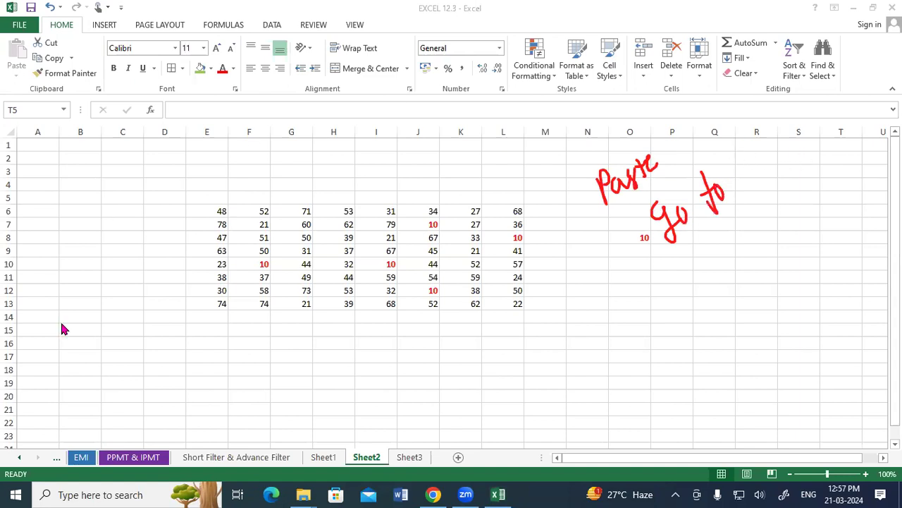
left_click_drag(207, 211, 520, 305)
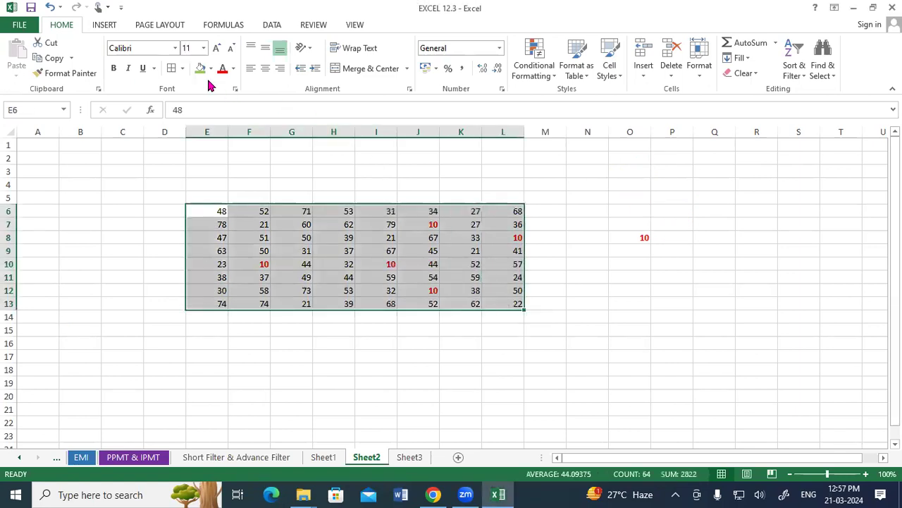
Step: Apply All Borders to E6:L13, deselect it via D5, and show Page Layout
left_click(171, 68)
left_click(182, 202)
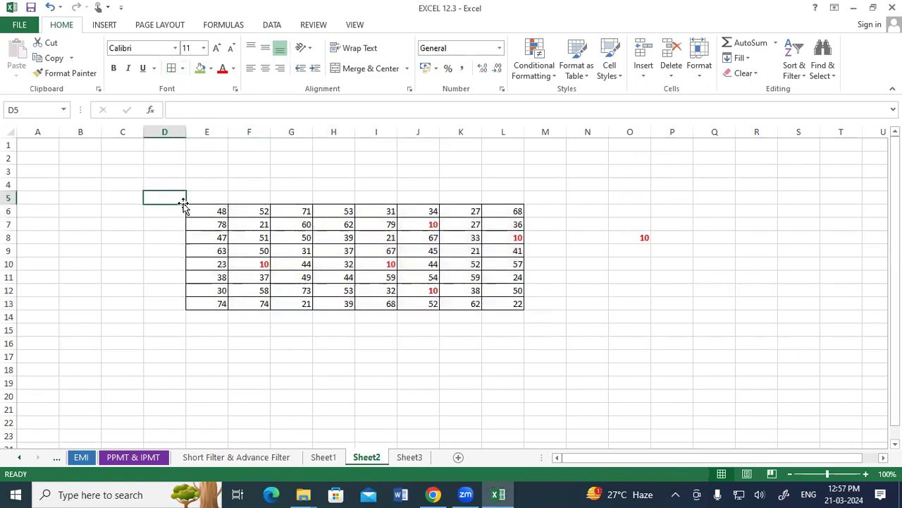
left_click(162, 25)
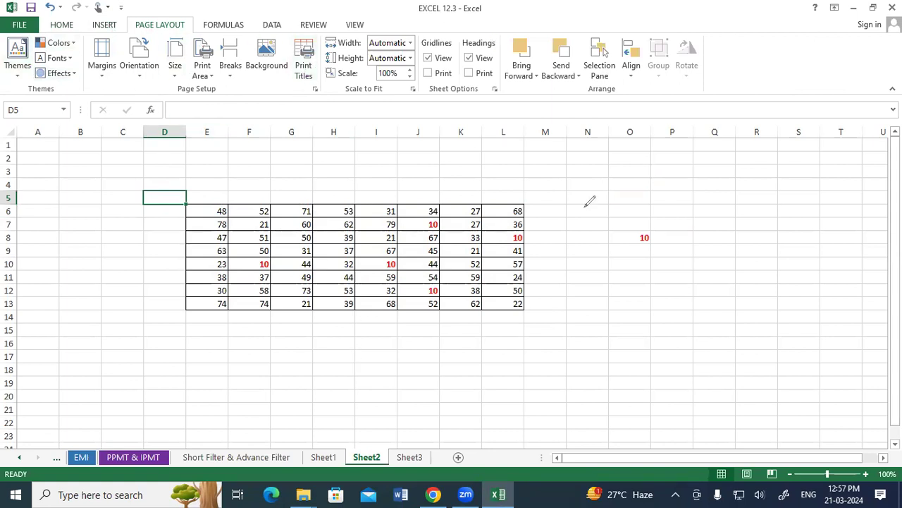
Step: Write 'Tax' in red beside the table, circle it, and dash above columns F and H
left_click_drag(554, 215, 637, 201)
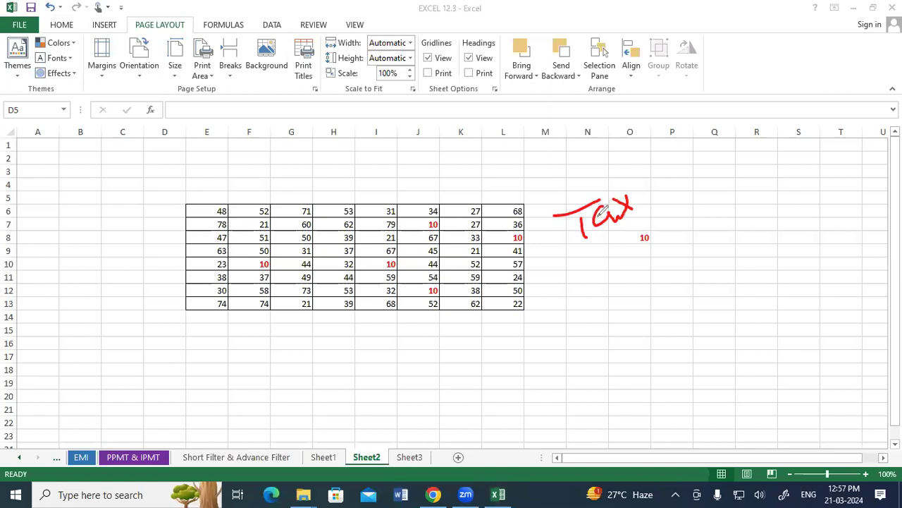
left_click_drag(619, 178, 655, 210)
left_click_drag(654, 178, 575, 180)
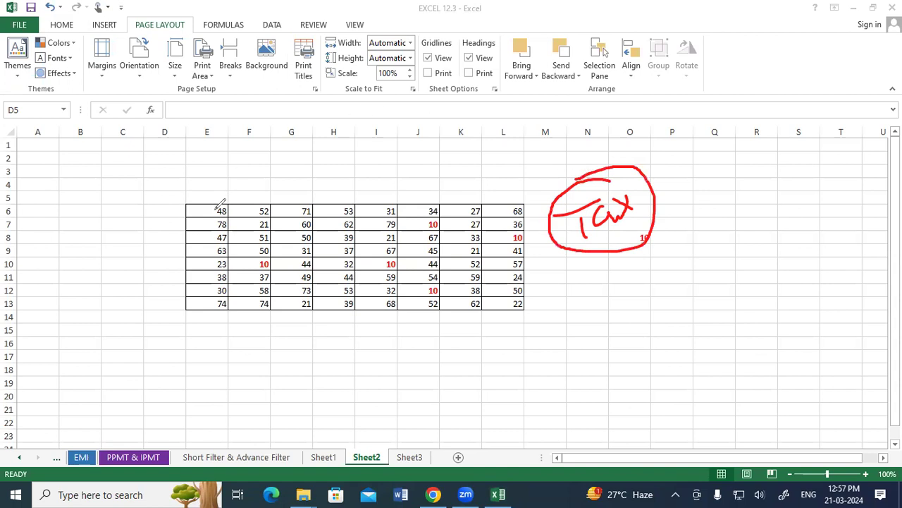
left_click_drag(239, 167, 269, 168)
left_click_drag(328, 170, 341, 165)
Step: Mark the Page Layout, Home, Insert, Formulas and Review tab names in red
left_click_drag(155, 32, 177, 25)
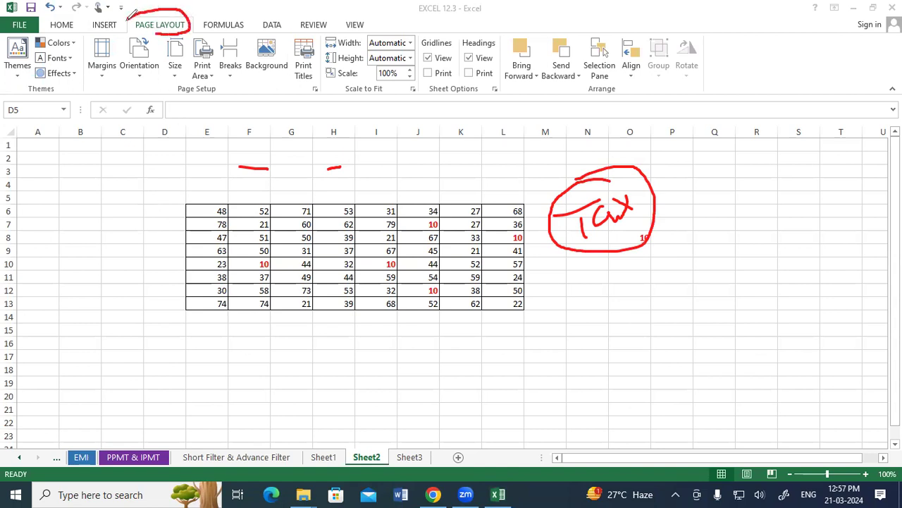
left_click_drag(65, 17, 48, 21)
left_click_drag(105, 14, 119, 14)
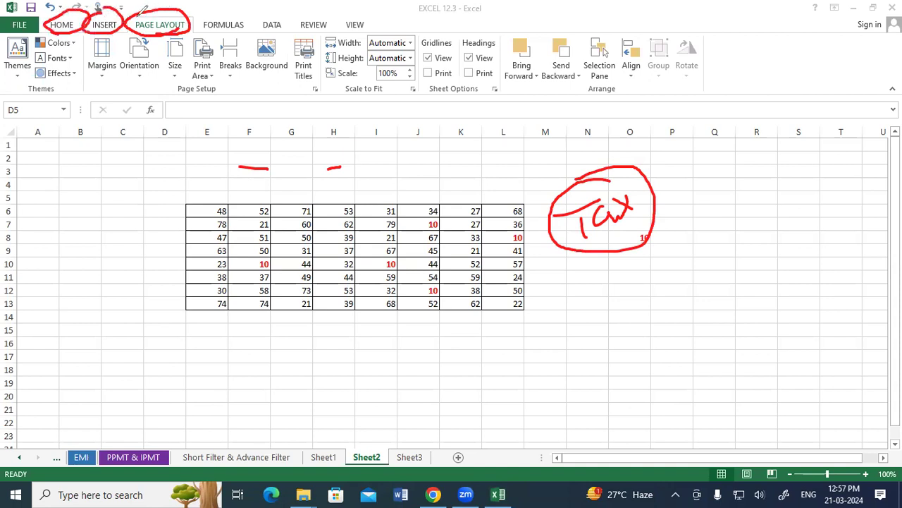
left_click_drag(212, 13, 275, 16)
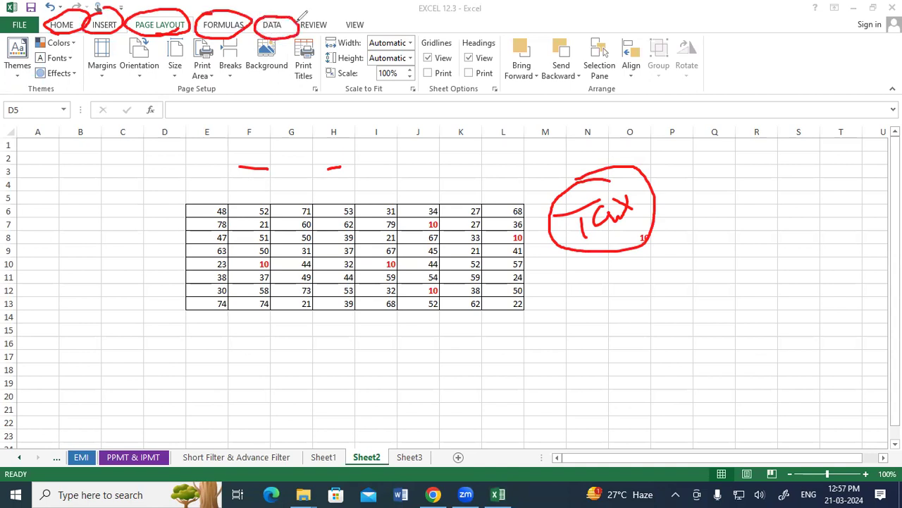
left_click_drag(327, 16, 358, 12)
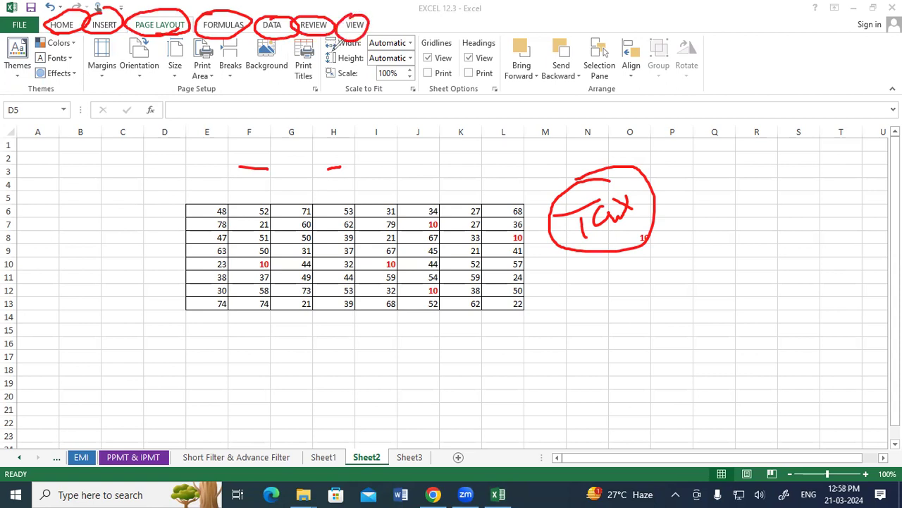